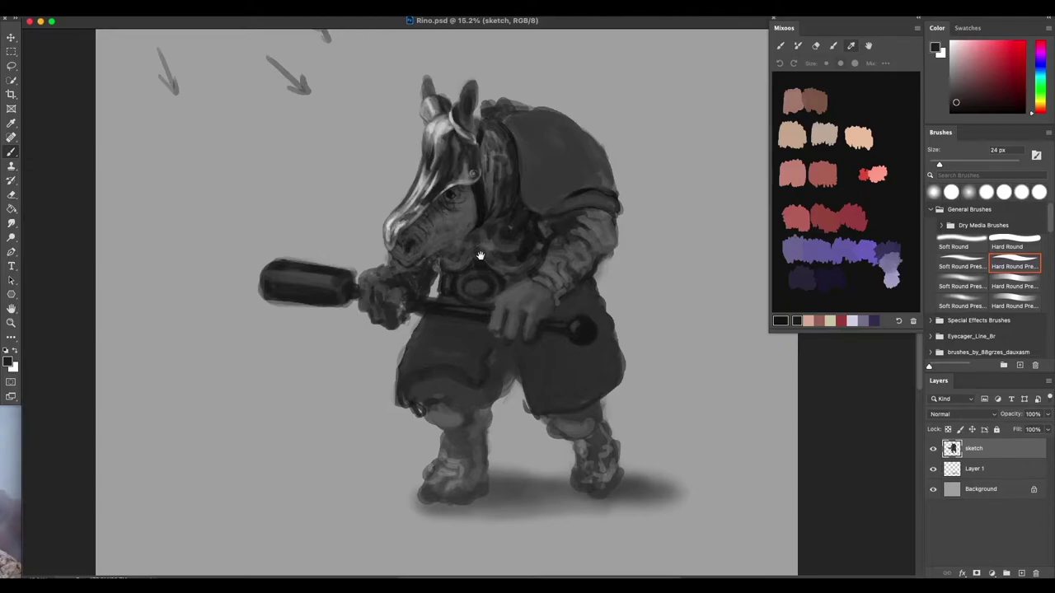
# Erase the three arrows above the character on the sketch layer with a 659 px eraser.
pyautogui.moveTo(481, 257)
pyautogui.mouseDown()
pyautogui.moveTo(483, 302)
pyautogui.moveTo(484, 277)
pyautogui.moveTo(463, 253)
pyautogui.mouseUp()
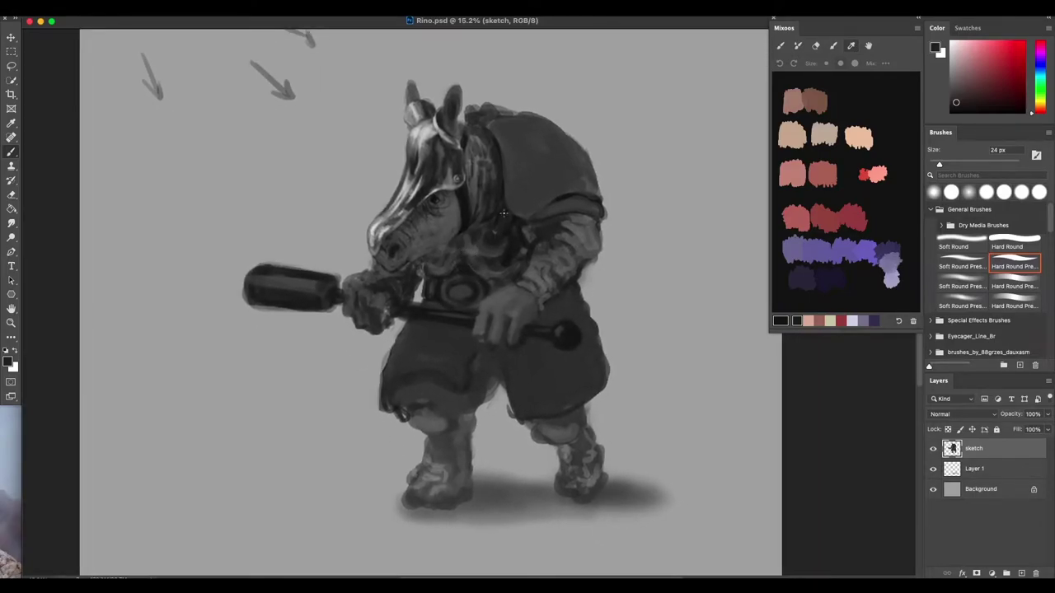
pyautogui.scroll(-4, 493, 246)
pyautogui.scroll(2, 509, 258)
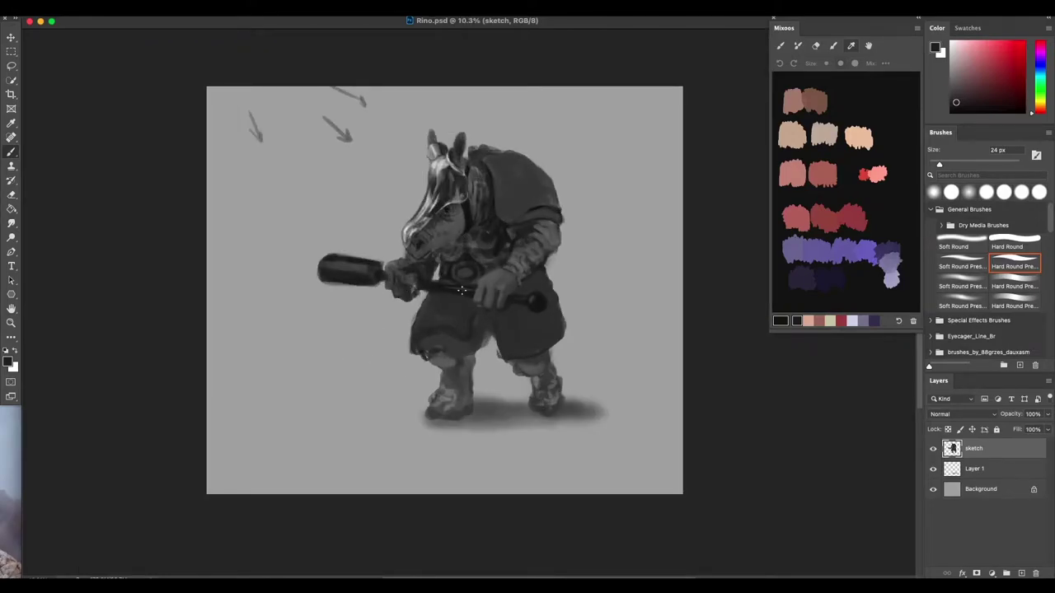
pyautogui.scroll(2, 470, 236)
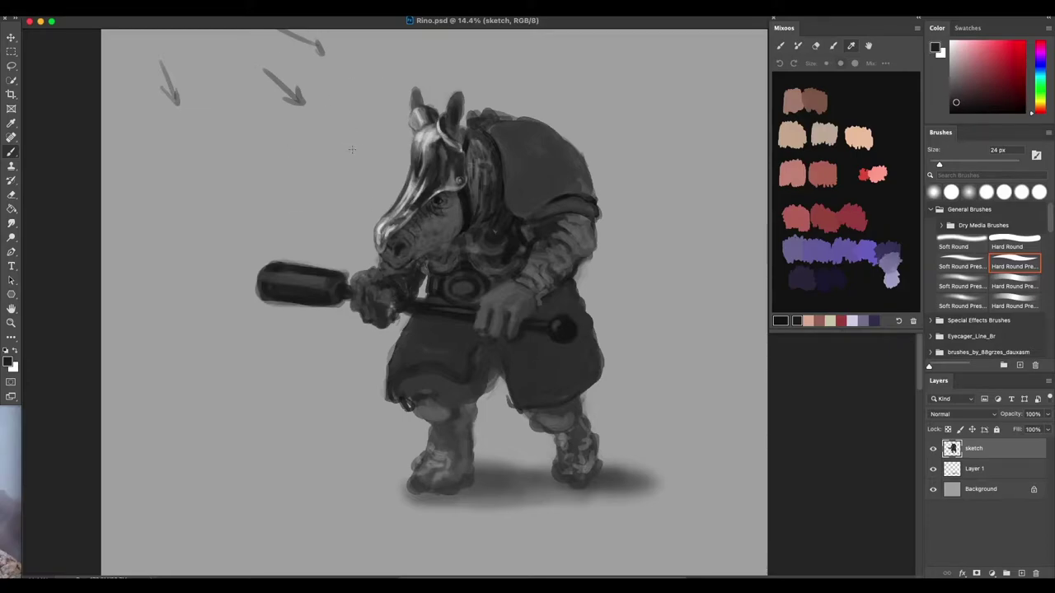
pyautogui.scroll(-2, 354, 152)
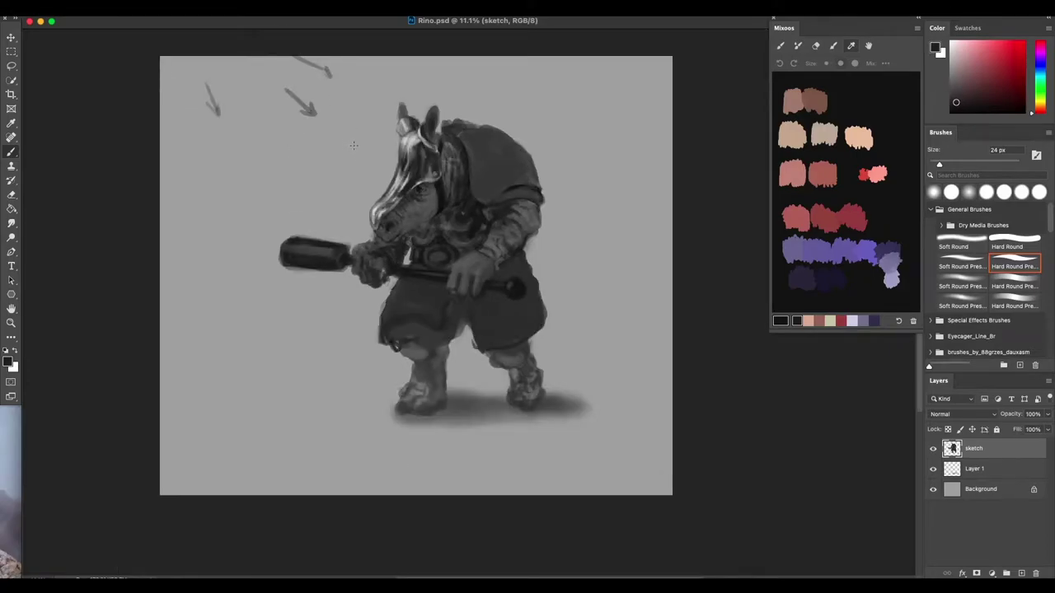
pyautogui.press('e')
pyautogui.moveTo(347, 128); pyautogui.dragTo(338, 129)
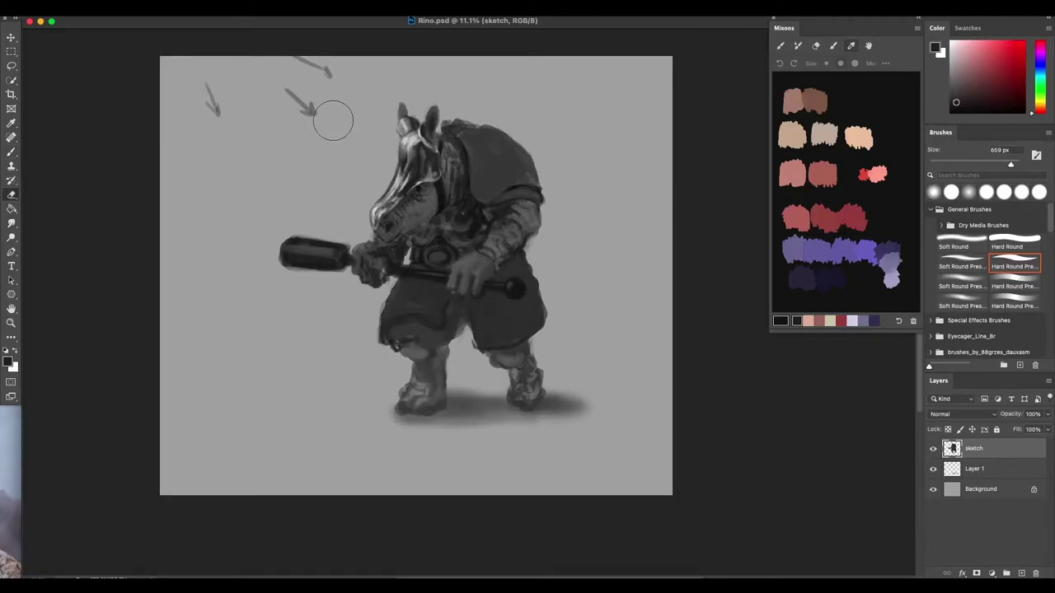
pyautogui.moveTo(324, 79)
pyautogui.mouseDown()
pyautogui.moveTo(307, 111)
pyautogui.moveTo(291, 93)
pyautogui.moveTo(292, 63)
pyautogui.mouseUp()
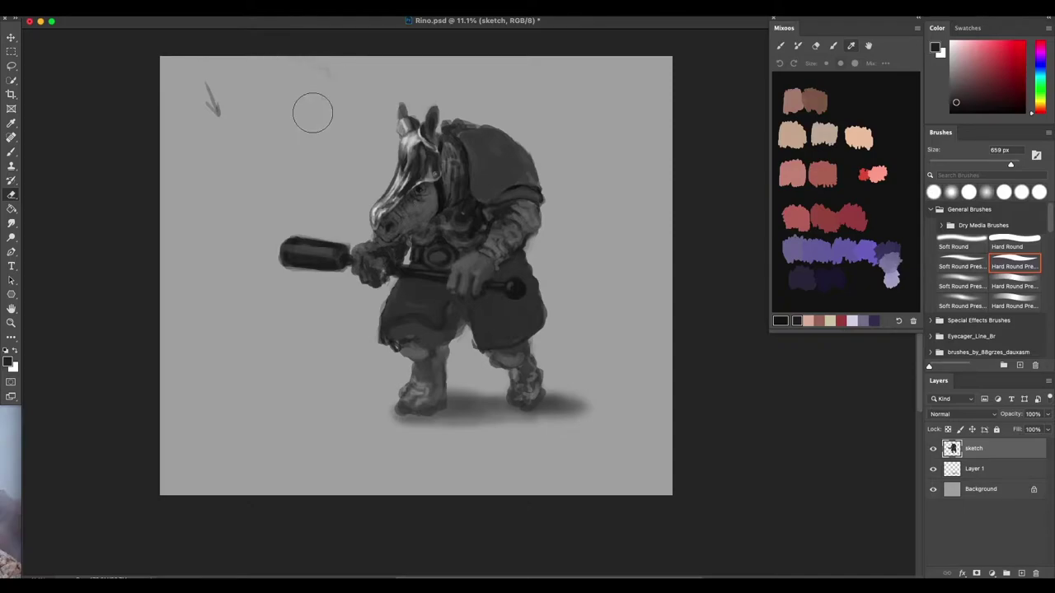
pyautogui.moveTo(212, 110)
pyautogui.mouseDown()
pyautogui.moveTo(212, 85)
pyautogui.moveTo(207, 98)
pyautogui.mouseUp()
# Shade the shoulder armour with a dark grey sampled from the figure, using the Hard Round Pressure brush at 387 px.
pyautogui.press('b')
pyautogui.keyDown('alt'); pyautogui.click(511, 168); pyautogui.keyUp('alt')
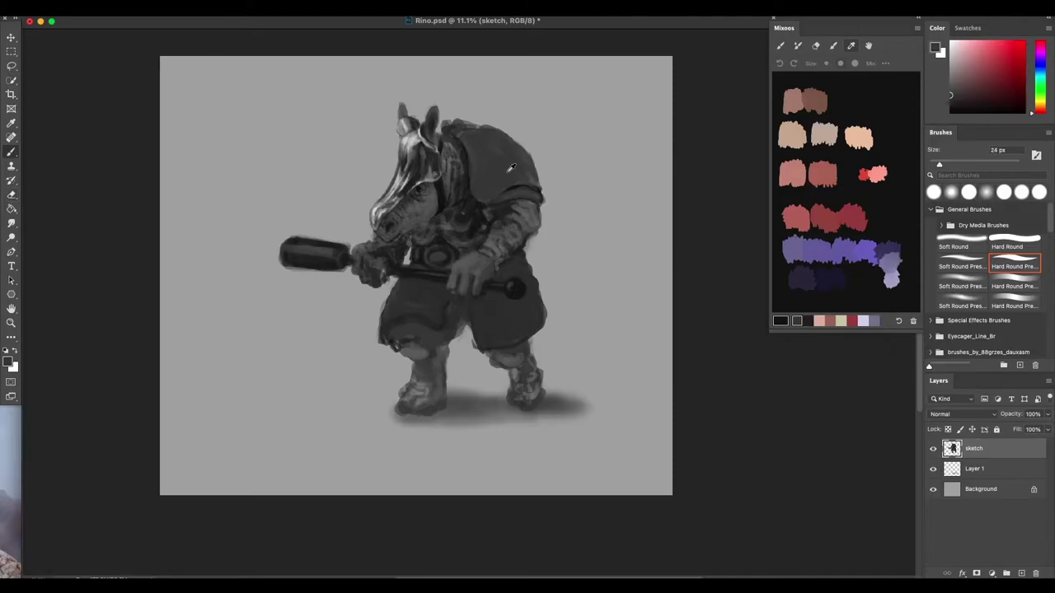
pyautogui.moveTo(452, 165)
pyautogui.mouseDown()
pyautogui.moveTo(572, 163)
pyautogui.moveTo(520, 160)
pyautogui.mouseUp()
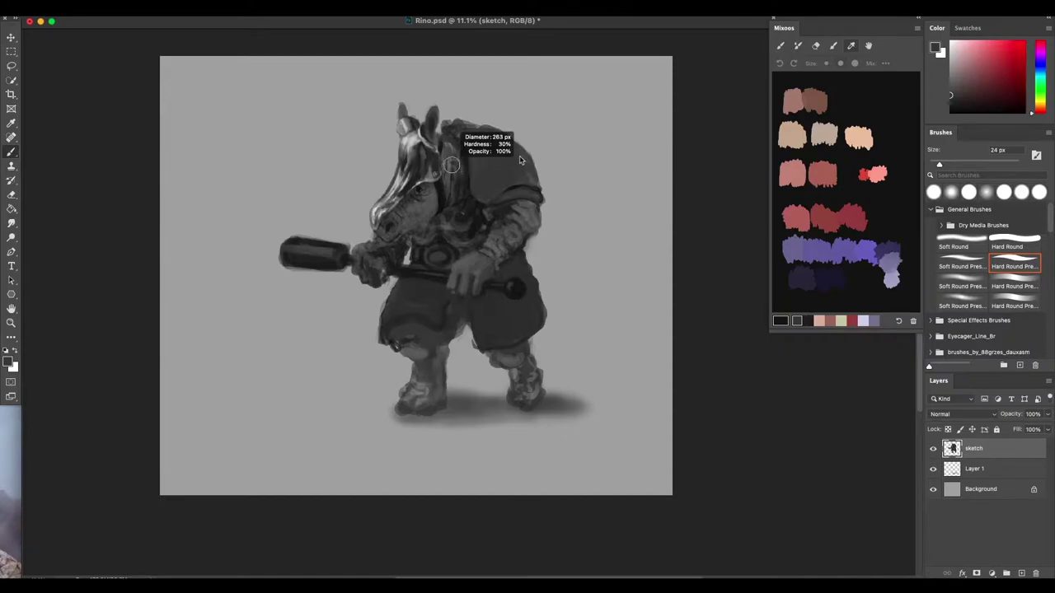
pyautogui.scroll(2, 520, 161)
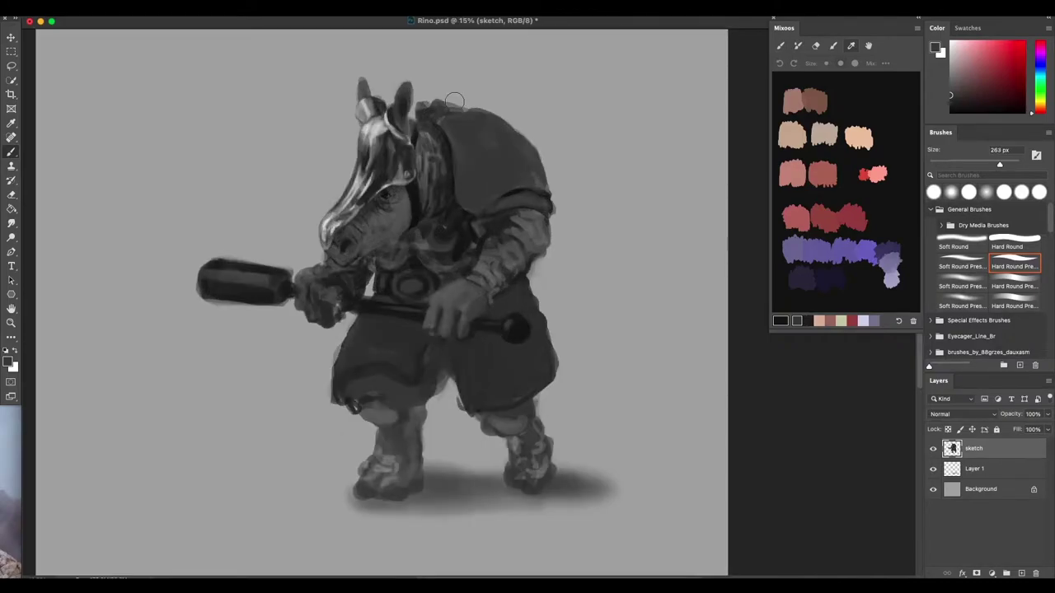
pyautogui.keyDown('alt'); pyautogui.click(390, 176); pyautogui.keyUp('alt')
pyautogui.moveTo(501, 166); pyautogui.dragTo(513, 167)
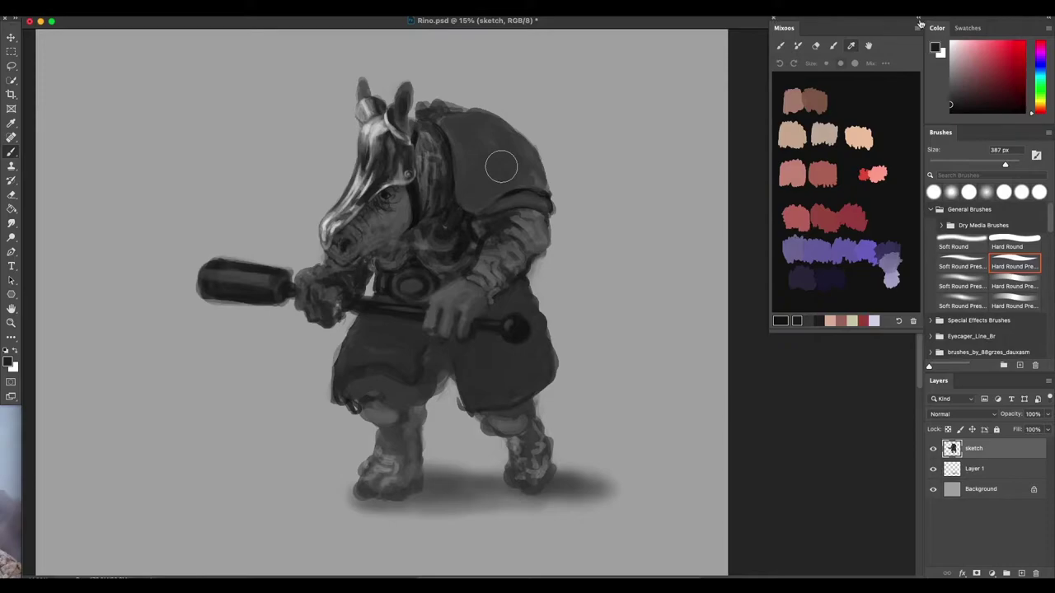
pyautogui.click(920, 19)
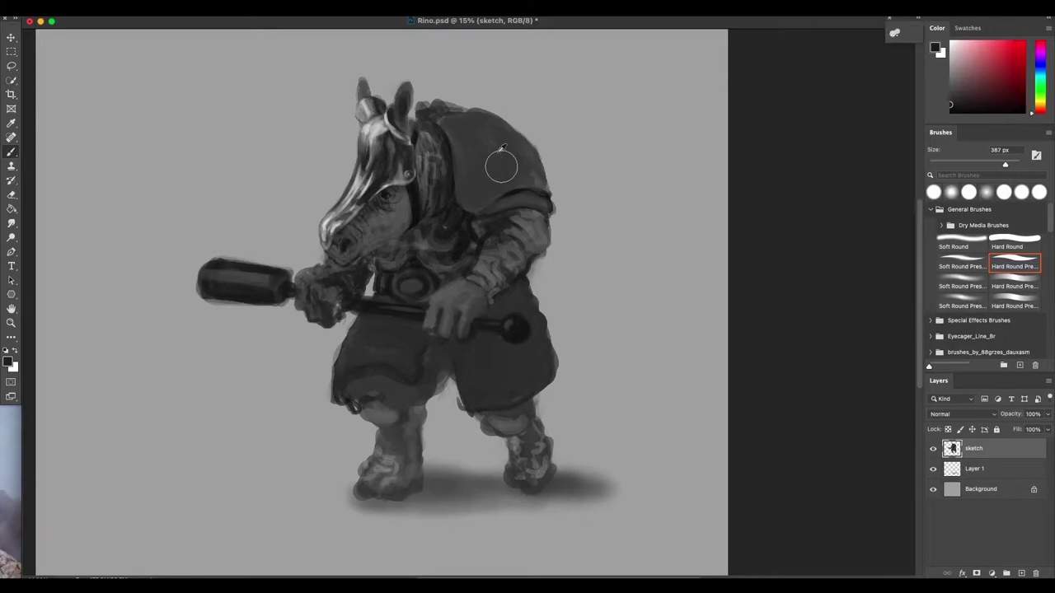
pyautogui.moveTo(497, 167)
pyautogui.mouseDown()
pyautogui.moveTo(461, 119)
pyautogui.moveTo(498, 140)
pyautogui.moveTo(504, 171)
pyautogui.moveTo(490, 148)
pyautogui.moveTo(520, 179)
pyautogui.moveTo(506, 183)
pyautogui.moveTo(525, 180)
pyautogui.moveTo(486, 128)
pyautogui.moveTo(466, 121)
pyautogui.moveTo(492, 187)
pyautogui.moveTo(486, 133)
pyautogui.moveTo(502, 175)
pyautogui.moveTo(451, 115)
pyautogui.moveTo(502, 165)
pyautogui.moveTo(499, 191)
pyautogui.moveTo(526, 198)
pyautogui.moveTo(502, 203)
pyautogui.moveTo(523, 181)
pyautogui.moveTo(506, 186)
pyautogui.moveTo(465, 120)
pyautogui.moveTo(517, 199)
pyautogui.moveTo(567, 164)
pyautogui.mouseUp()
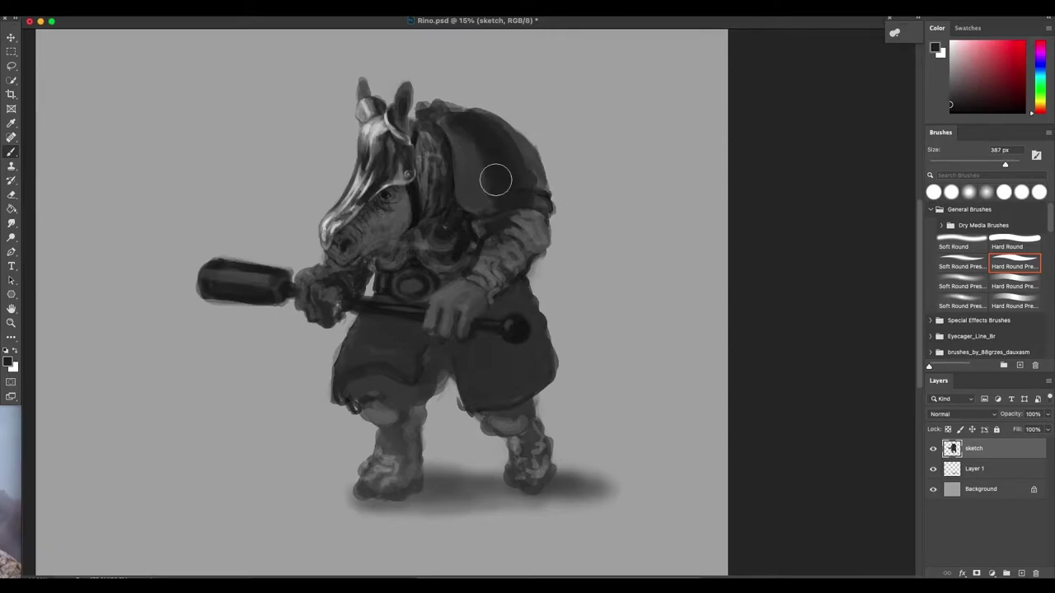
# Soften the dark shading across the shoulder armour with a large Soft Round Pressure brush, varying its size.
pyautogui.click(974, 268)
pyautogui.click(960, 299)
pyautogui.moveTo(467, 144); pyautogui.dragTo(494, 161)
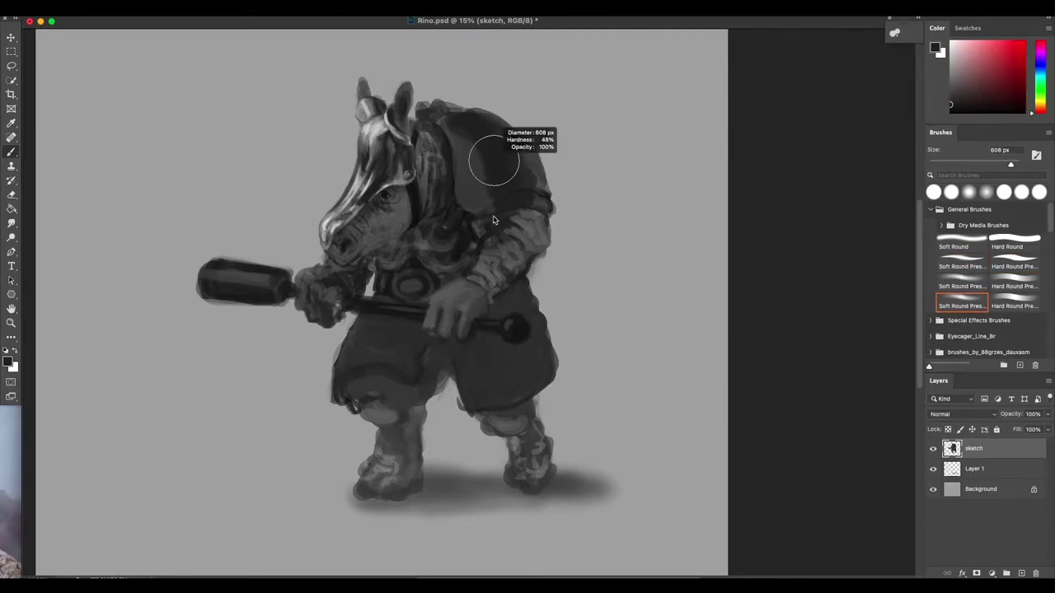
pyautogui.moveTo(494, 220); pyautogui.dragTo(491, 221)
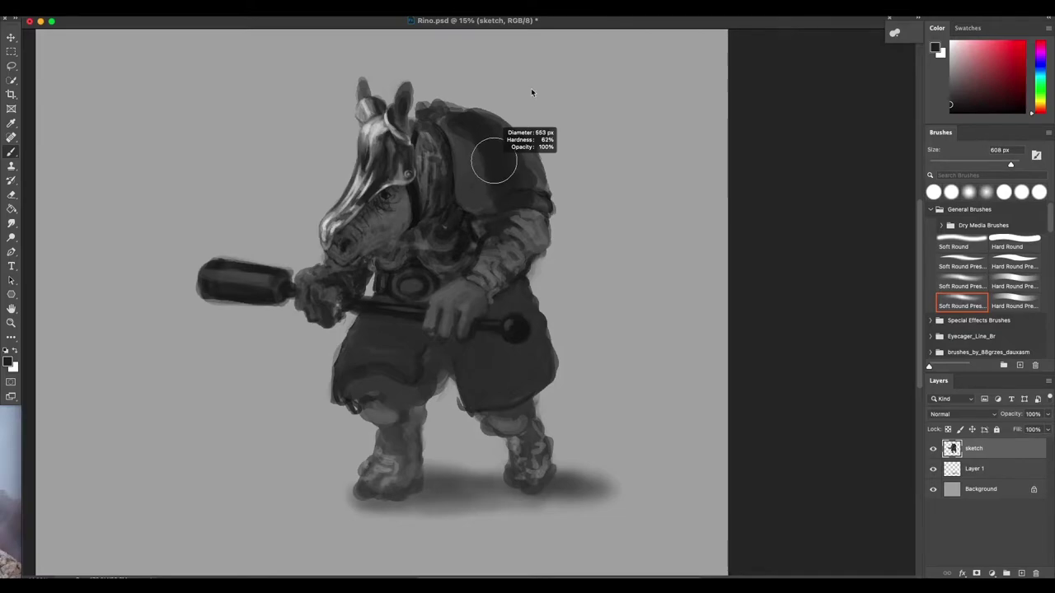
pyautogui.moveTo(531, 91); pyautogui.dragTo(532, 92)
pyautogui.moveTo(470, 160)
pyautogui.mouseDown()
pyautogui.moveTo(462, 127)
pyautogui.moveTo(485, 192)
pyautogui.moveTo(488, 131)
pyautogui.moveTo(470, 154)
pyautogui.moveTo(470, 133)
pyautogui.mouseUp()
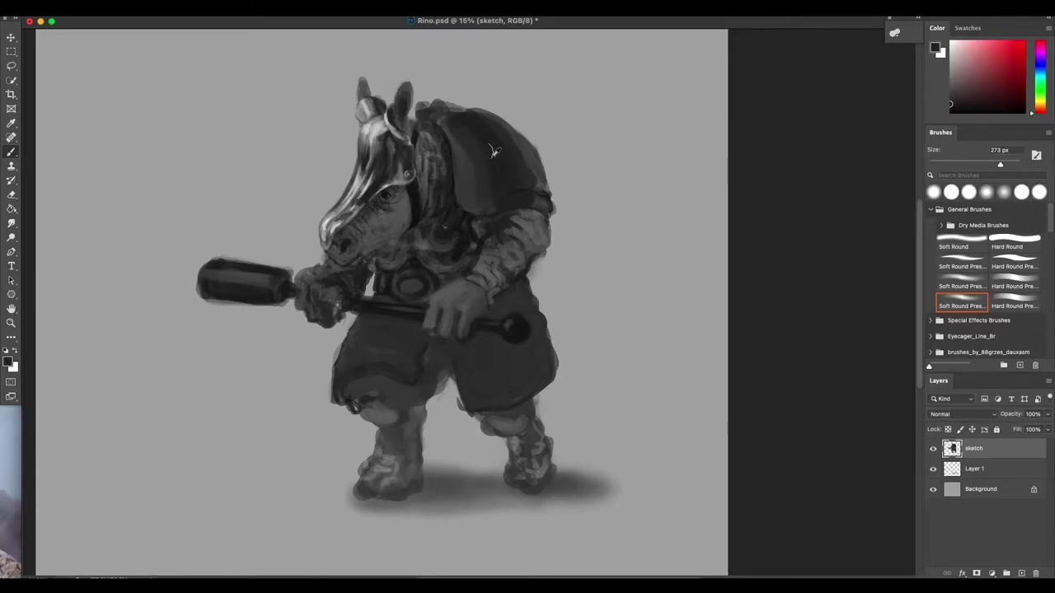
pyautogui.moveTo(493, 152)
pyautogui.mouseDown()
pyautogui.moveTo(521, 151)
pyautogui.moveTo(501, 174)
pyautogui.moveTo(493, 87)
pyautogui.mouseUp()
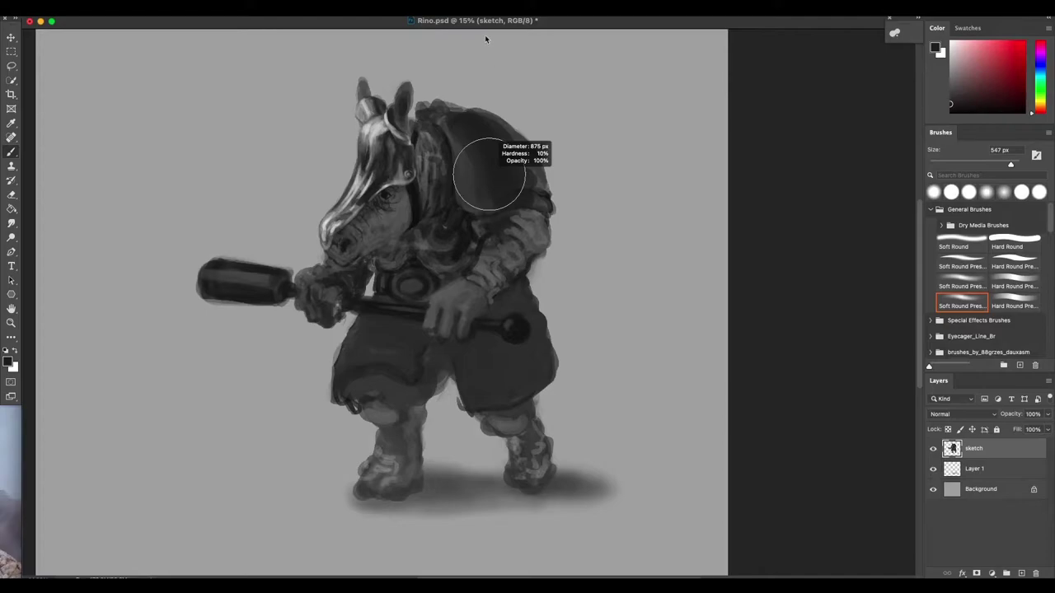
pyautogui.moveTo(506, 191)
pyautogui.mouseDown()
pyautogui.moveTo(474, 173)
pyautogui.moveTo(487, 165)
pyautogui.moveTo(470, 163)
pyautogui.mouseUp()
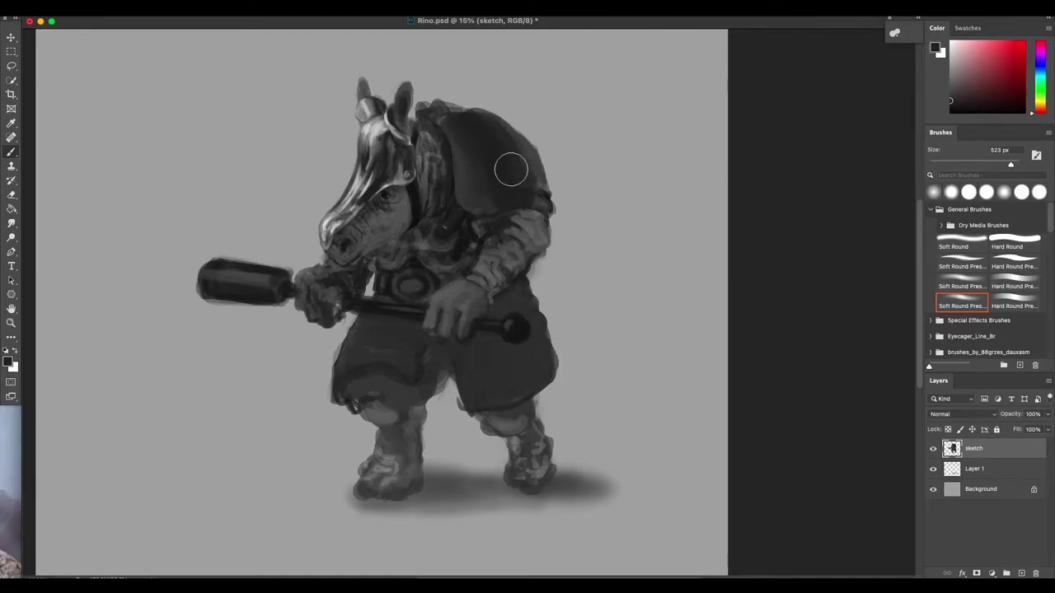
# Blend the shoulder armour's rim and centre with sampled greys, using the soft brush at sizes up to 675 px.
pyautogui.keyDown('alt'); pyautogui.click(536, 179); pyautogui.keyUp('alt')
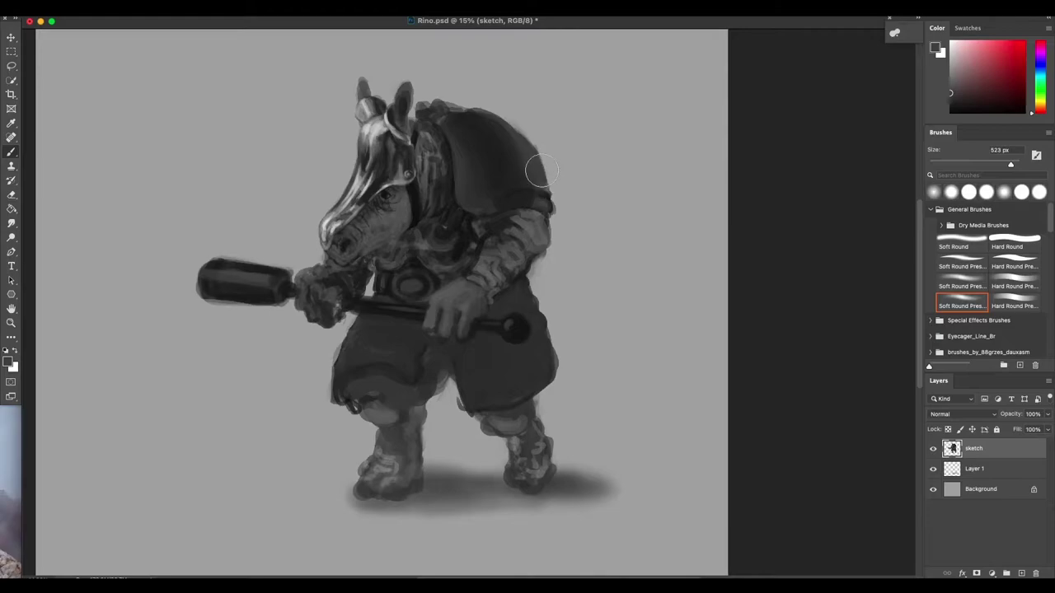
pyautogui.moveTo(517, 183)
pyautogui.mouseDown()
pyautogui.moveTo(524, 178)
pyautogui.moveTo(500, 171)
pyautogui.mouseUp()
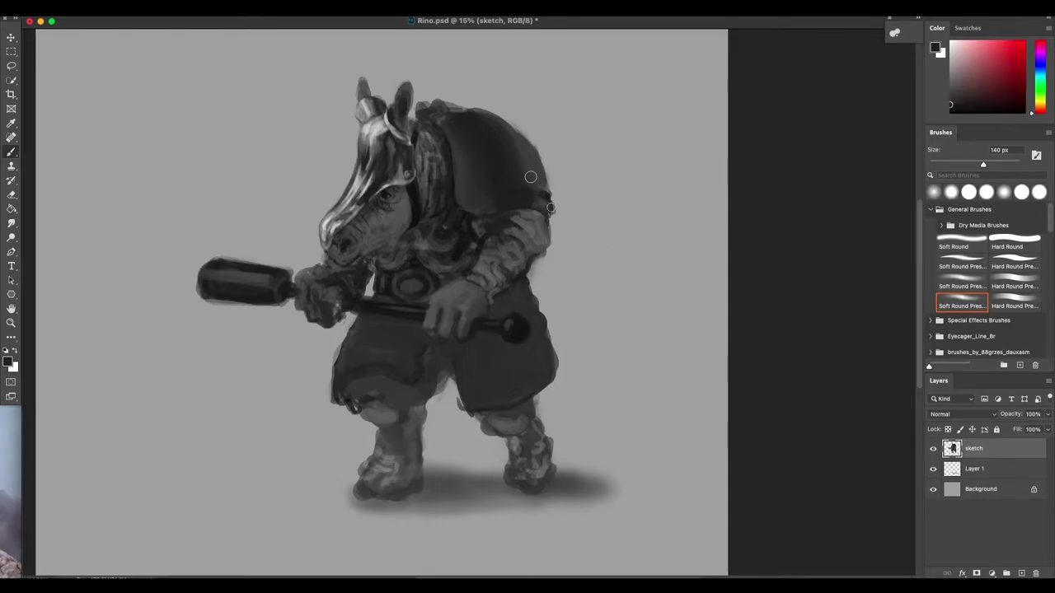
pyautogui.moveTo(530, 176); pyautogui.dragTo(501, 157)
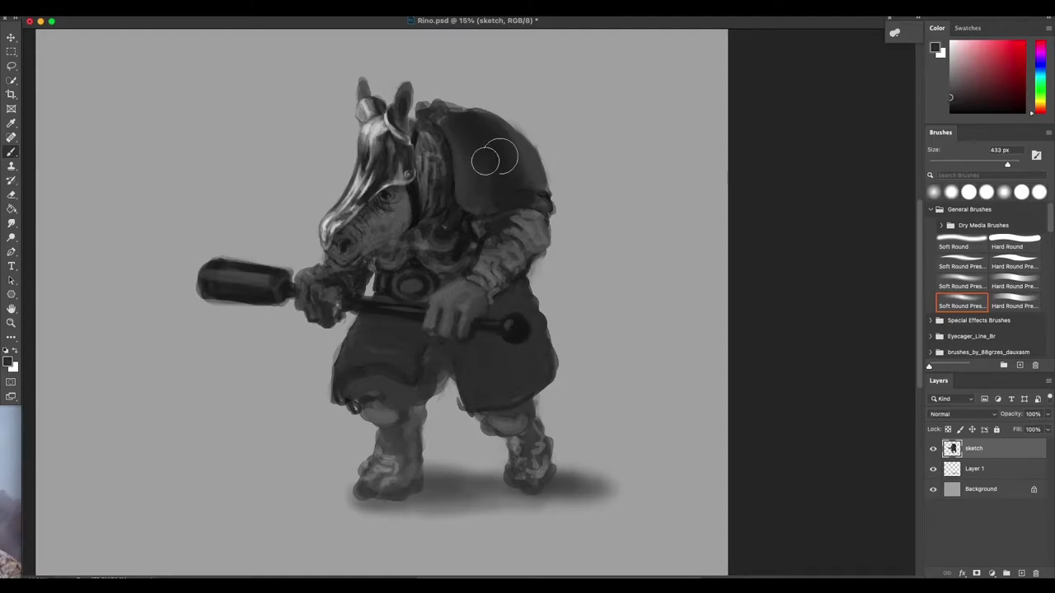
pyautogui.moveTo(488, 168); pyautogui.dragTo(488, 178)
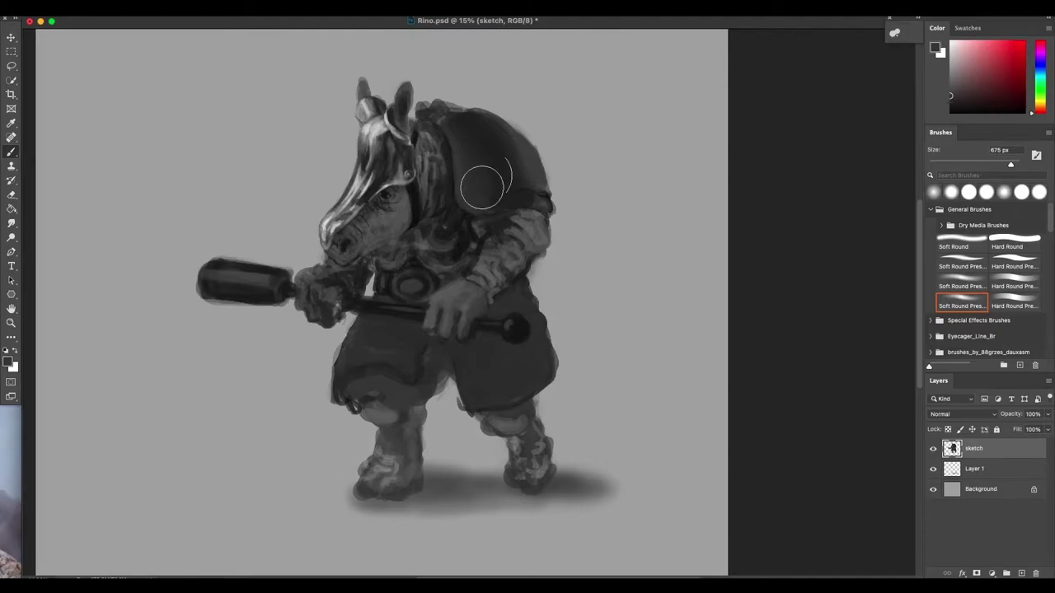
pyautogui.moveTo(510, 133)
pyautogui.mouseDown()
pyautogui.moveTo(523, 172)
pyautogui.moveTo(491, 127)
pyautogui.moveTo(523, 176)
pyautogui.moveTo(476, 126)
pyautogui.moveTo(506, 197)
pyautogui.mouseUp()
pyautogui.keyDown('alt'); pyautogui.click(513, 145); pyautogui.keyUp('alt')
pyautogui.scroll(-3, 571, 245)
pyautogui.scroll(4, 546, 189)
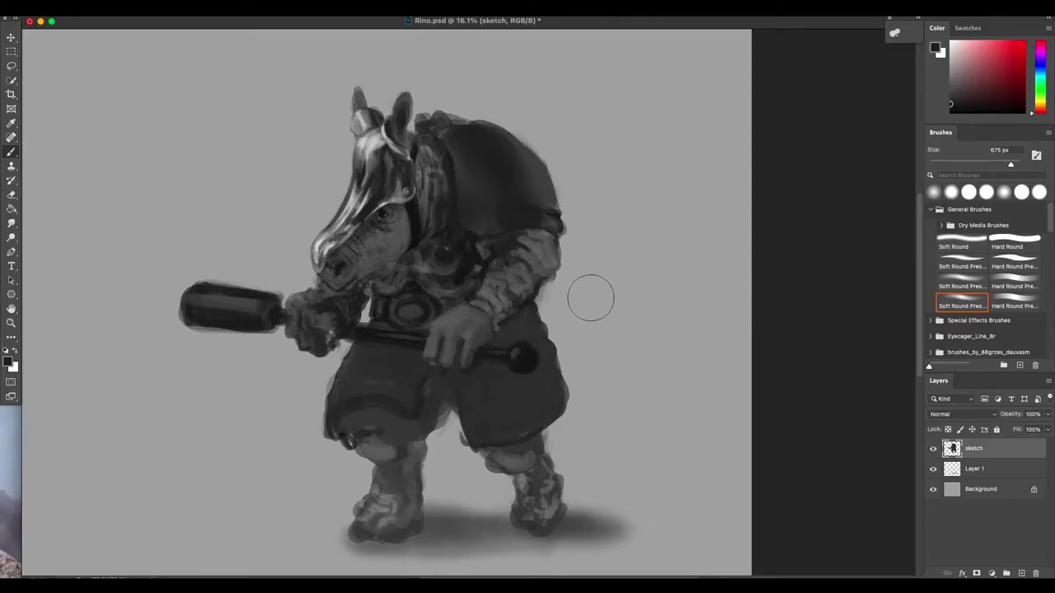
# Paint over the light strands on the neck beside the shoulder armour in sampled dark grey with the Hard Round Pressure brush, up to 286 px.
pyautogui.moveTo(491, 211)
pyautogui.mouseDown()
pyautogui.moveTo(466, 217)
pyautogui.moveTo(486, 212)
pyautogui.mouseUp()
pyautogui.click(994, 262)
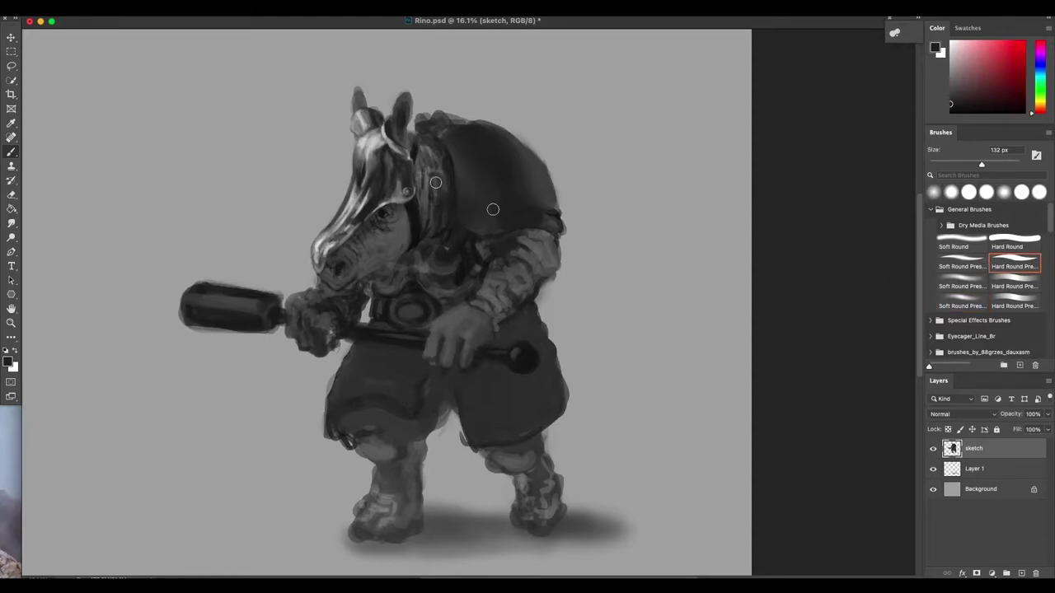
pyautogui.keyDown('alt'); pyautogui.click(427, 179); pyautogui.keyUp('alt')
pyautogui.keyDown('alt'); pyautogui.click(431, 173); pyautogui.keyUp('alt')
pyautogui.moveTo(425, 188); pyautogui.dragTo(427, 163)
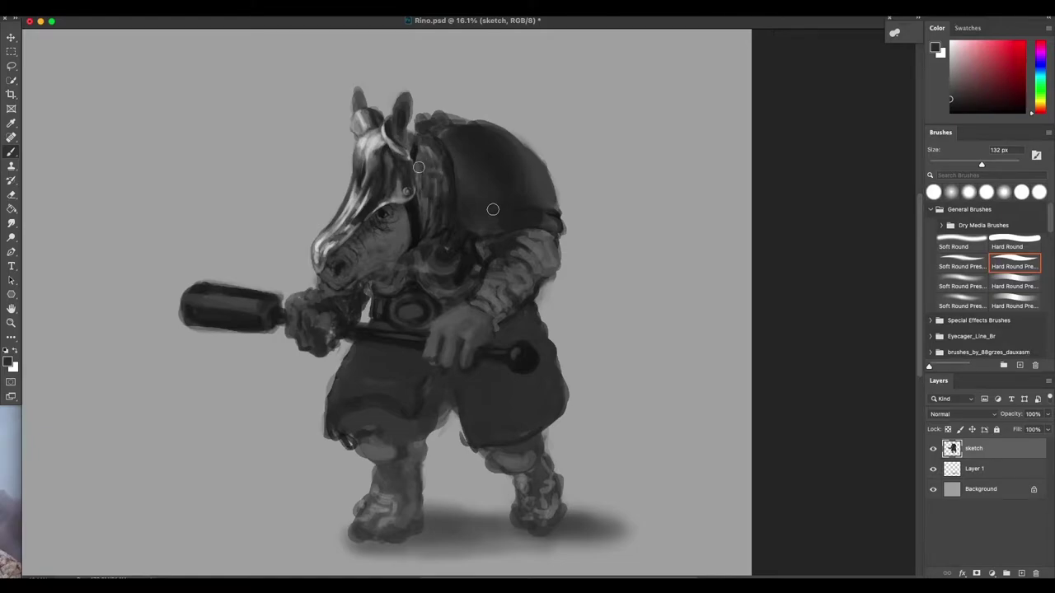
pyautogui.moveTo(436, 176)
pyautogui.mouseDown()
pyautogui.moveTo(450, 176)
pyautogui.moveTo(427, 148)
pyautogui.moveTo(476, 201)
pyautogui.mouseUp()
pyautogui.moveTo(428, 150); pyautogui.dragTo(428, 175)
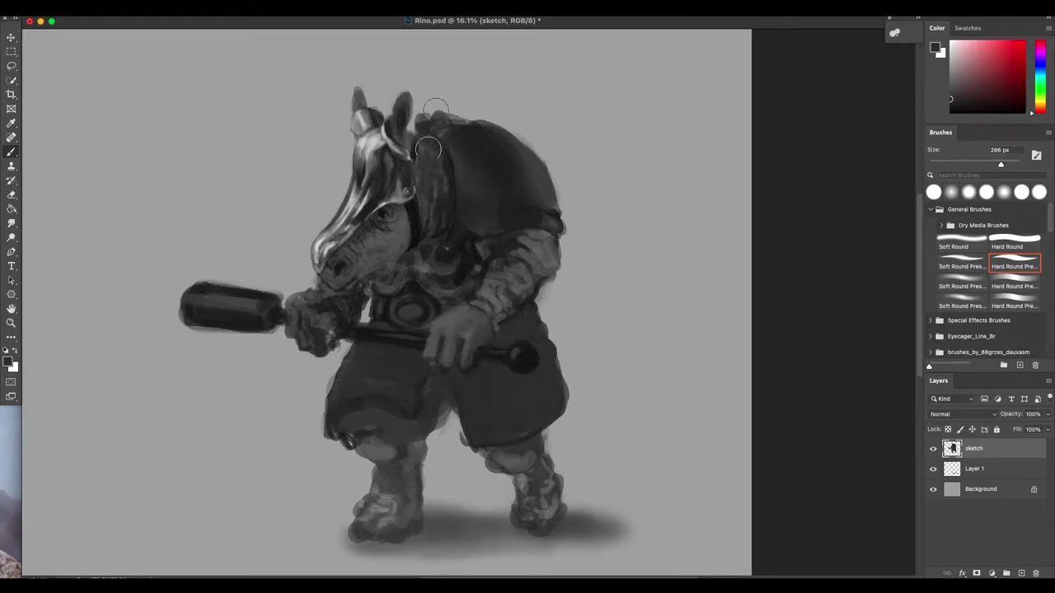
pyautogui.moveTo(427, 149)
pyautogui.mouseDown()
pyautogui.moveTo(428, 221)
pyautogui.moveTo(436, 161)
pyautogui.moveTo(441, 206)
pyautogui.moveTo(443, 190)
pyautogui.moveTo(436, 229)
pyautogui.mouseUp()
# Reopen the Mixoos palette and mix a dusty pink with a dark red as a new colour blot in its empty upper corner.
pyautogui.click(919, 18)
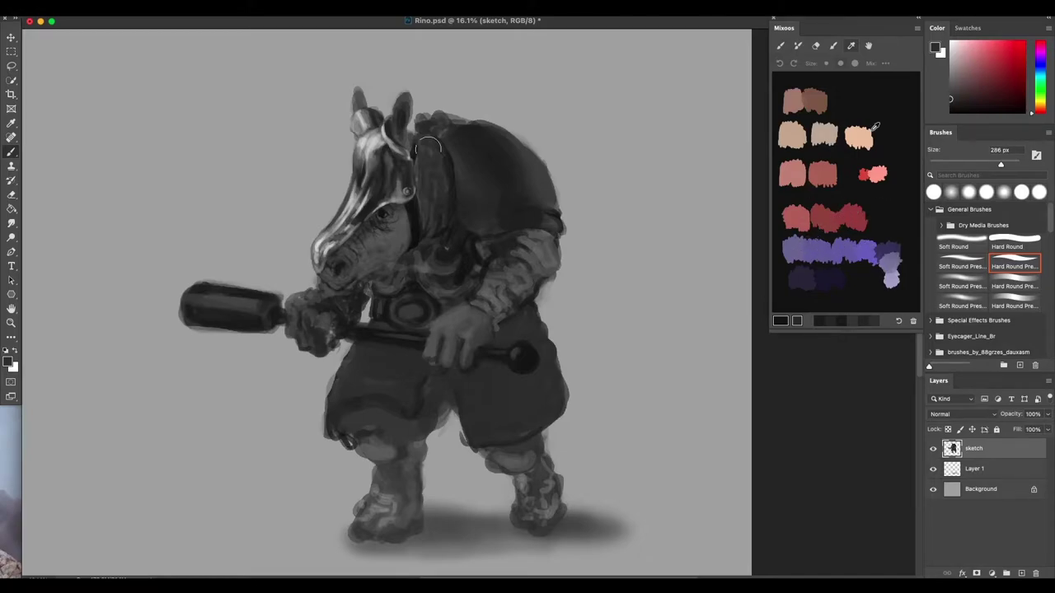
pyautogui.click(987, 69)
pyautogui.click(970, 28)
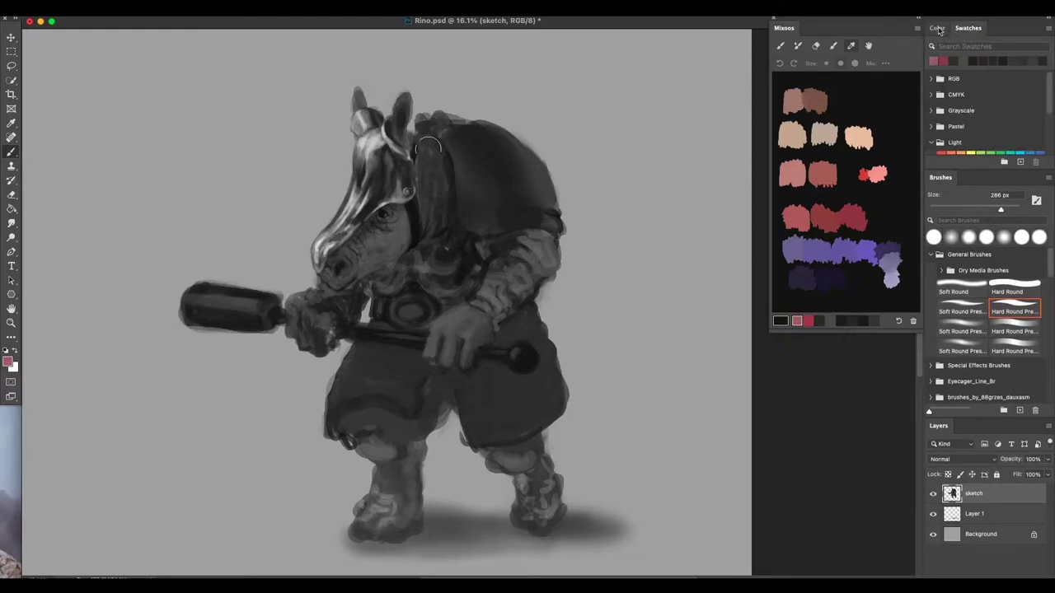
pyautogui.click(938, 27)
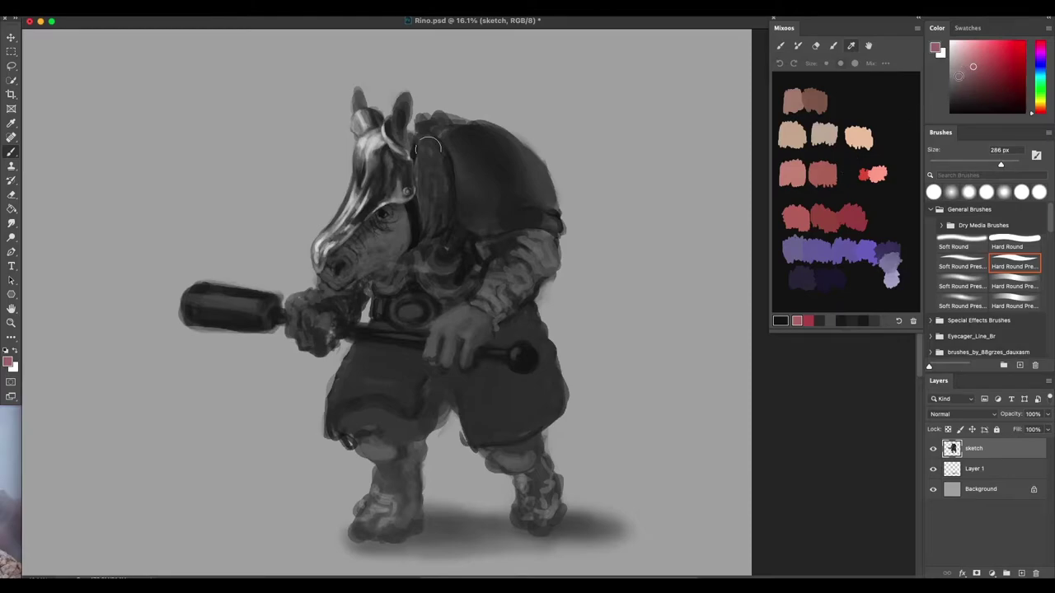
pyautogui.moveTo(875, 103)
pyautogui.mouseDown()
pyautogui.moveTo(866, 92)
pyautogui.moveTo(884, 110)
pyautogui.mouseUp()
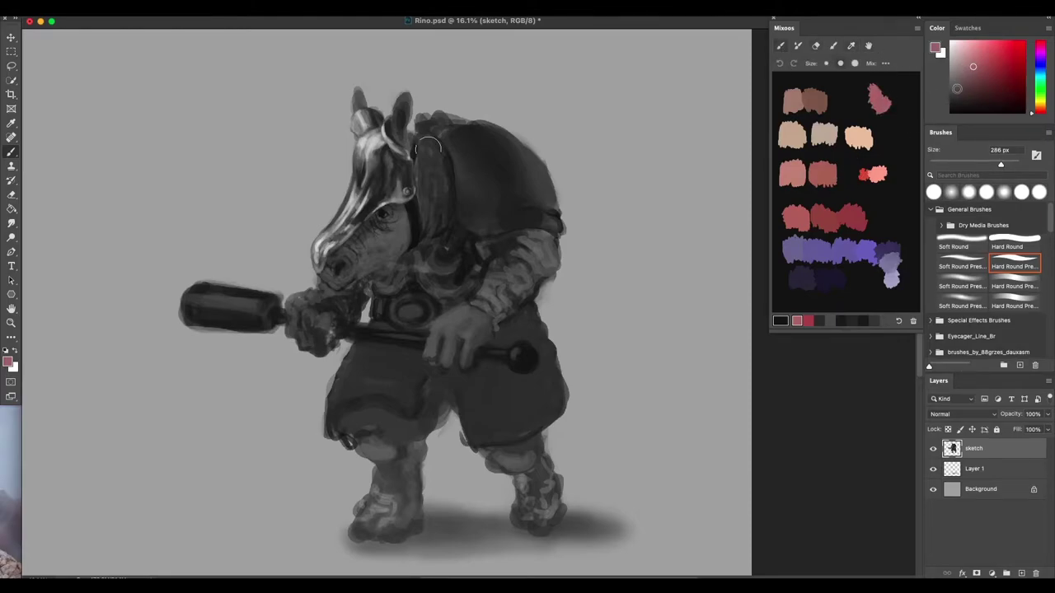
pyautogui.click(1003, 101)
pyautogui.moveTo(887, 98); pyautogui.dragTo(883, 107)
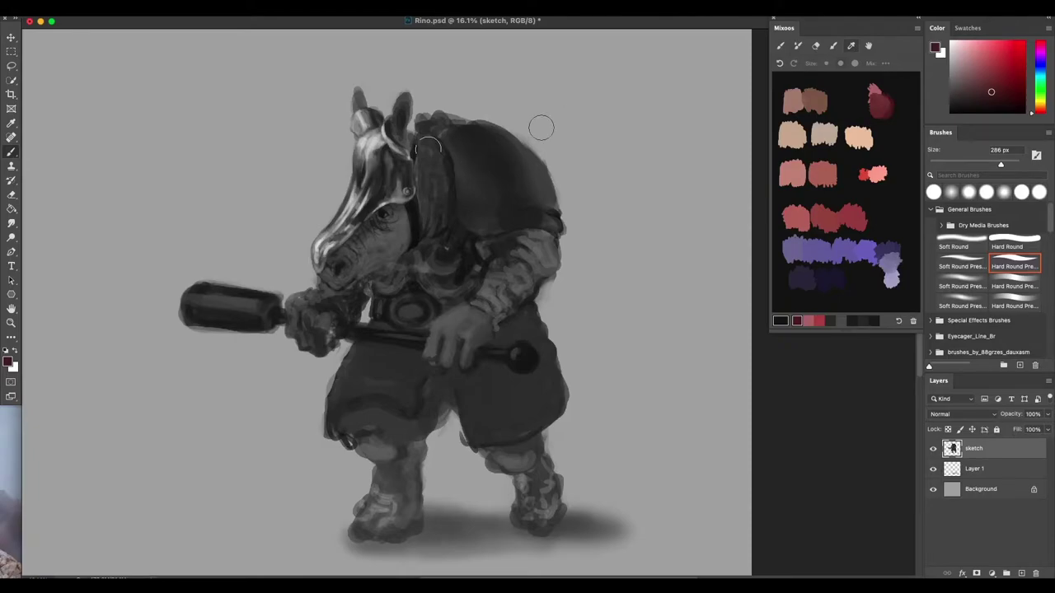
# Refine the shading of the horse's cheek, jaw and area below the eye with sampled greys, using a hard brush between 80 and 192 px.
pyautogui.moveTo(528, 167)
pyautogui.mouseDown()
pyautogui.moveTo(548, 109)
pyautogui.moveTo(528, 167)
pyautogui.mouseUp()
pyautogui.scroll(2, 359, 276)
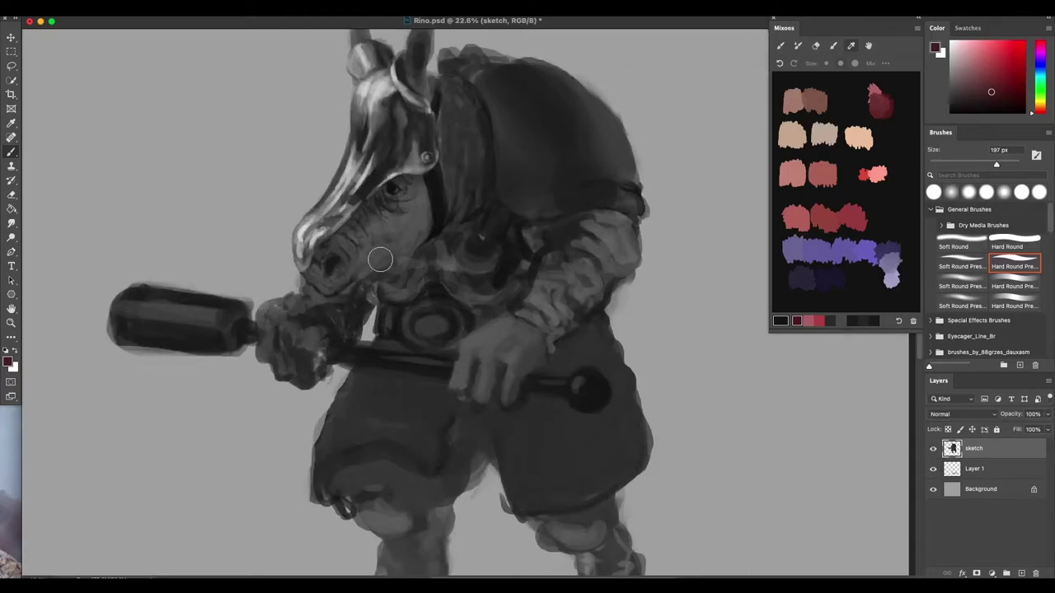
pyautogui.keyDown('ctrl'); pyautogui.keyDown('alt'); pyautogui.moveTo(382, 259); pyautogui.dragTo(368, 259); pyautogui.keyUp('alt'); pyautogui.keyUp('ctrl')
pyautogui.moveTo(467, 191); pyautogui.dragTo(440, 199)
pyautogui.keyDown('alt'); pyautogui.click(443, 198); pyautogui.keyUp('alt')
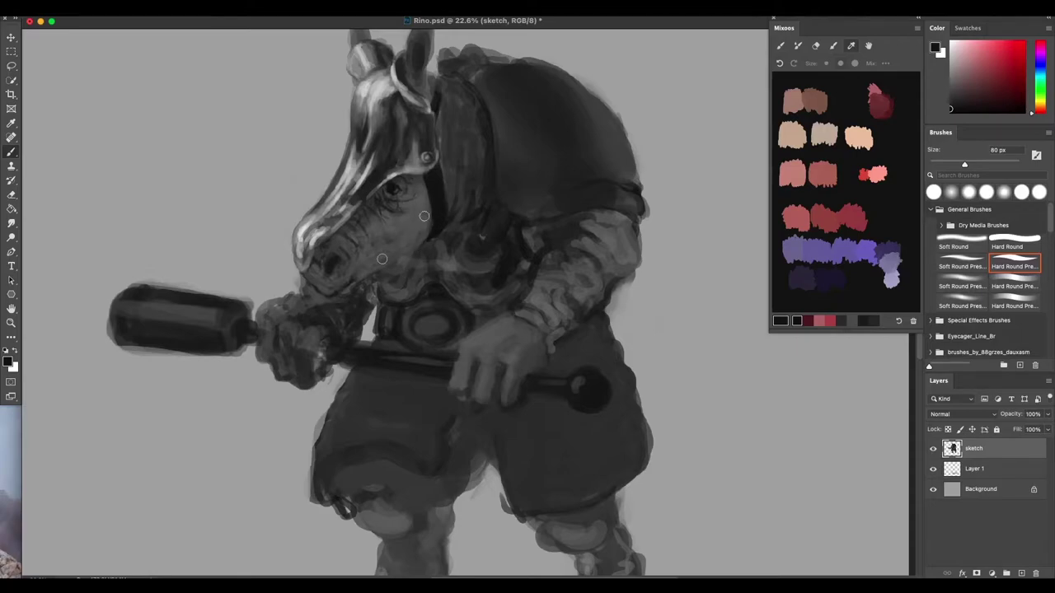
pyautogui.moveTo(409, 220); pyautogui.dragTo(415, 219)
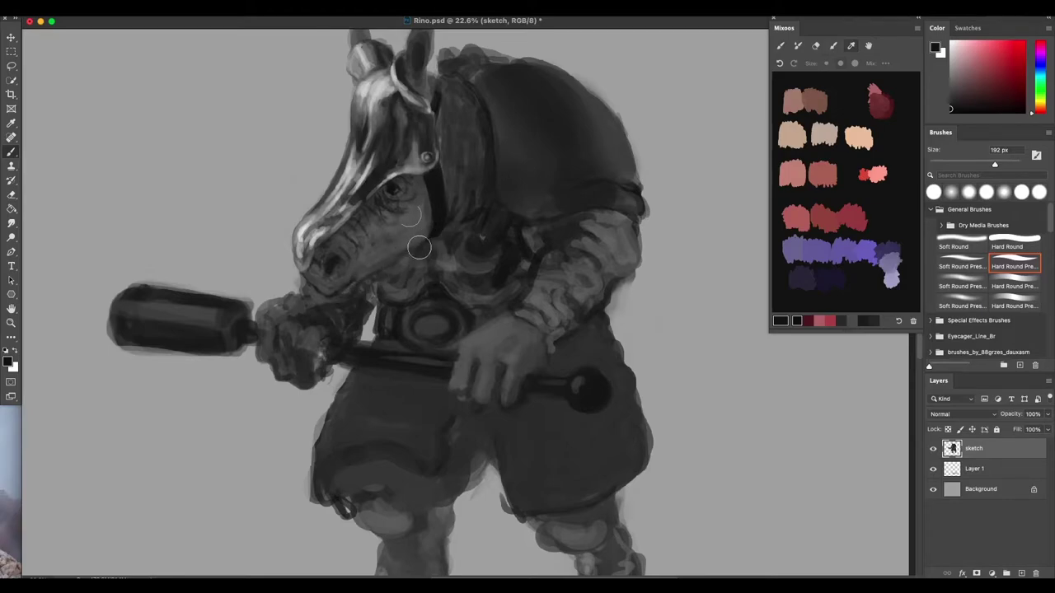
pyautogui.keyDown('alt'); pyautogui.click(419, 235); pyautogui.keyUp('alt')
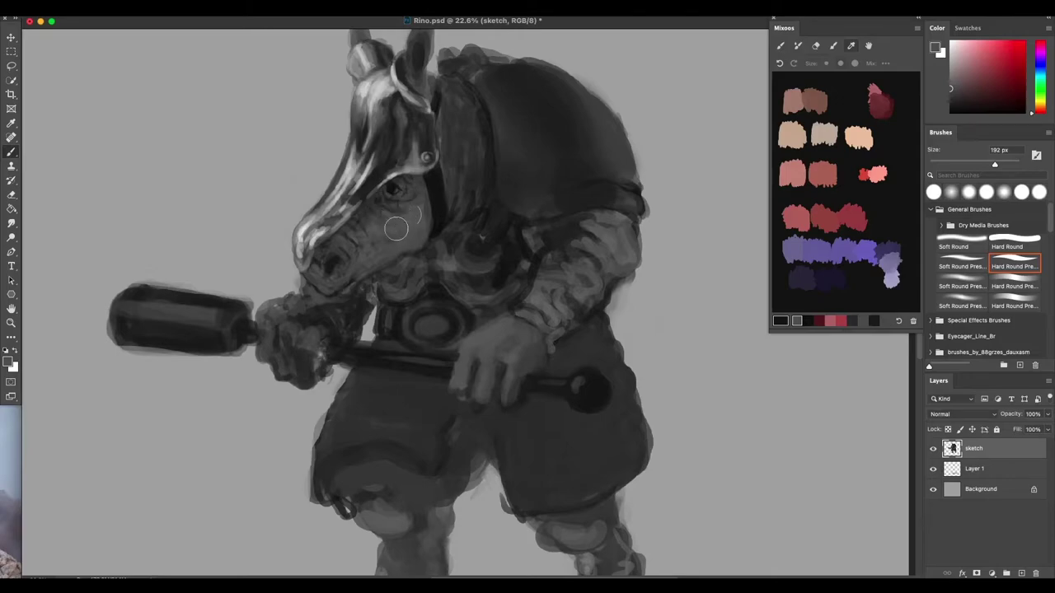
pyautogui.keyDown('alt'); pyautogui.click(393, 189); pyautogui.keyUp('alt')
pyautogui.moveTo(380, 211)
pyautogui.mouseDown()
pyautogui.moveTo(361, 193)
pyautogui.moveTo(338, 216)
pyautogui.mouseUp()
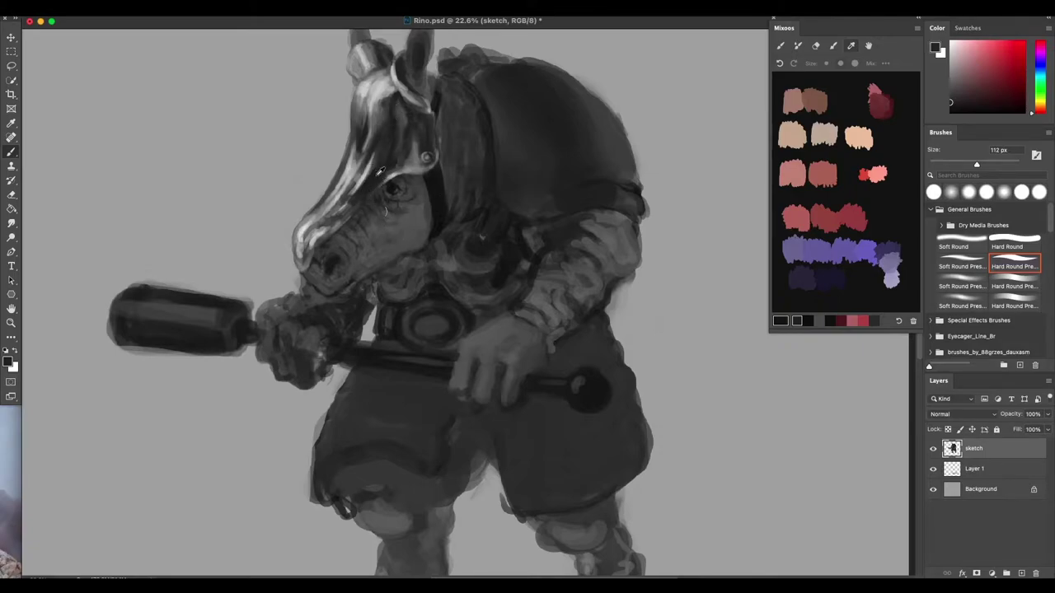
# Refine the forelock strands beside the eye and the area below the eye with sampled greys, using a 112 px hard brush.
pyautogui.keyDown('alt'); pyautogui.click(364, 188); pyautogui.keyUp('alt')
pyautogui.keyDown('alt'); pyautogui.click(358, 190); pyautogui.keyUp('alt')
pyautogui.keyDown('alt'); pyautogui.click(372, 161); pyautogui.keyUp('alt')
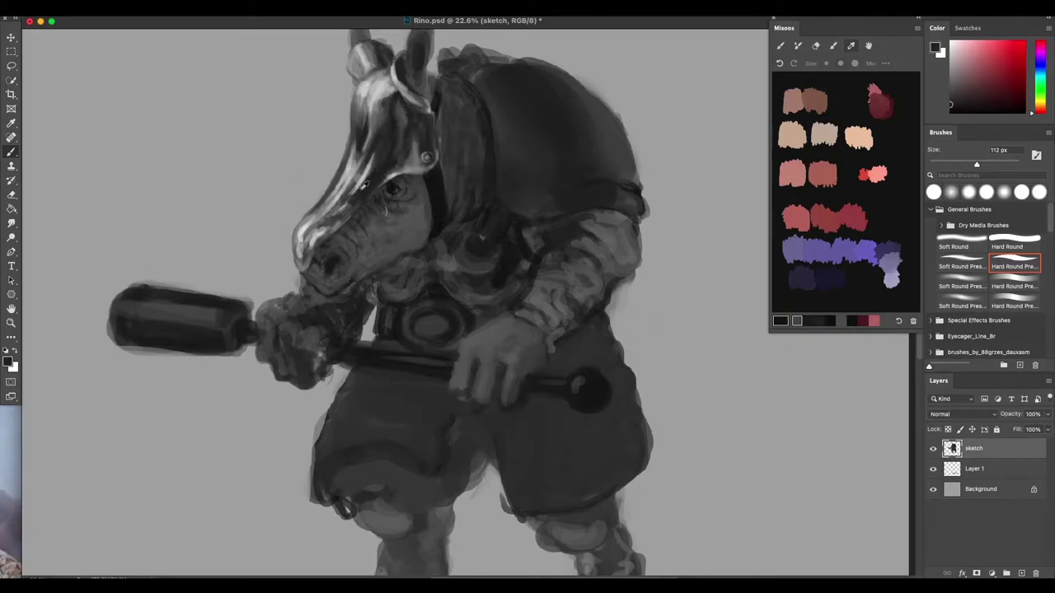
pyautogui.keyDown('alt'); pyautogui.click(366, 183); pyautogui.keyUp('alt')
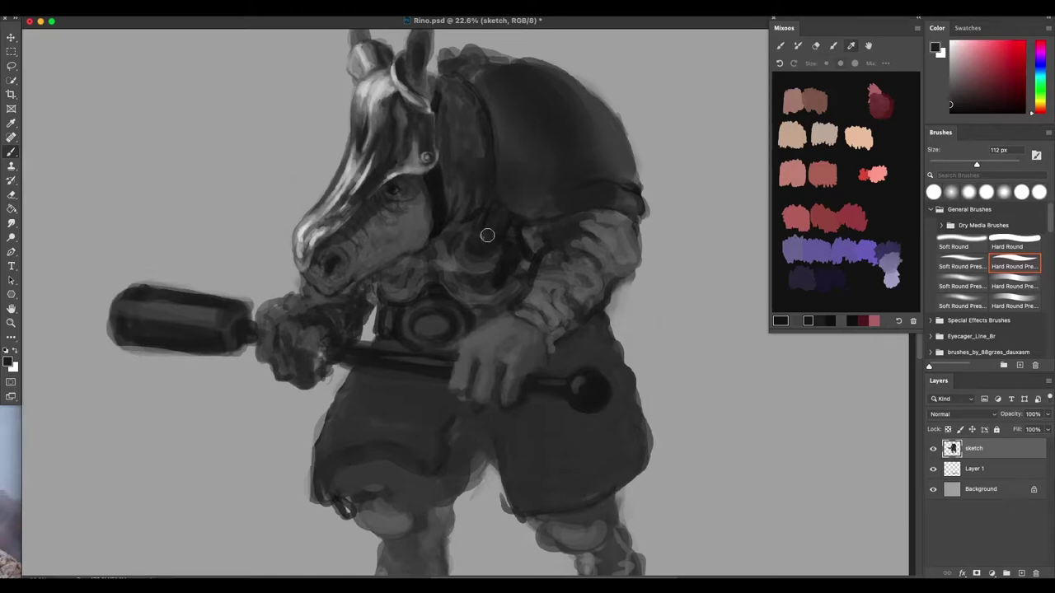
# Shade the horse's cheek, jawline and dark strap edge with sampled greys, using the Hard Round Pressure brush between 73 and 182 px.
pyautogui.keyDown('alt'); pyautogui.click(378, 219); pyautogui.keyUp('alt')
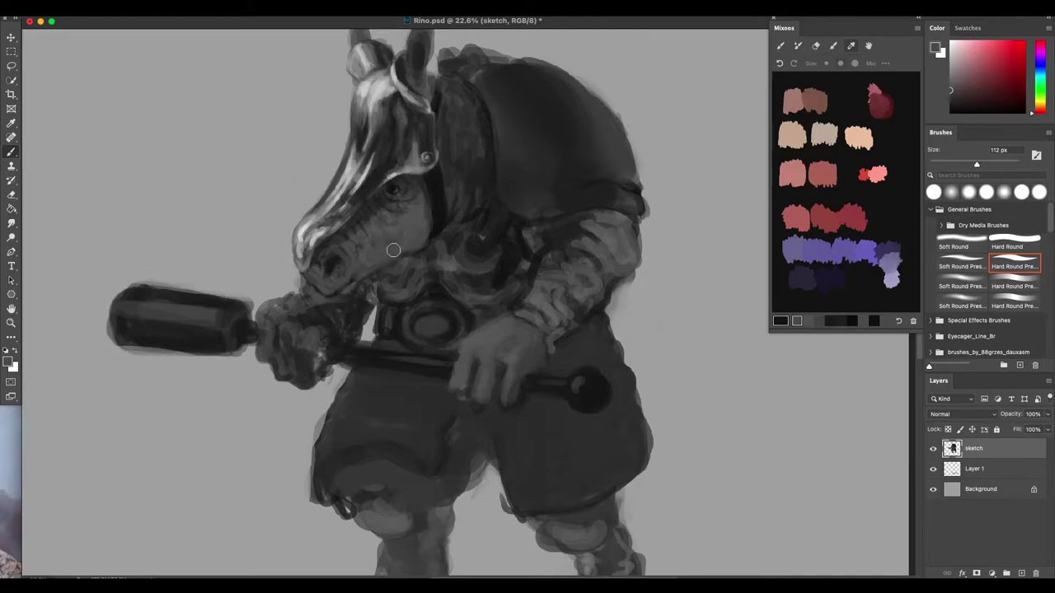
pyautogui.moveTo(393, 251); pyautogui.dragTo(334, 266)
pyautogui.keyDown('alt'); pyautogui.click(338, 259); pyautogui.keyUp('alt')
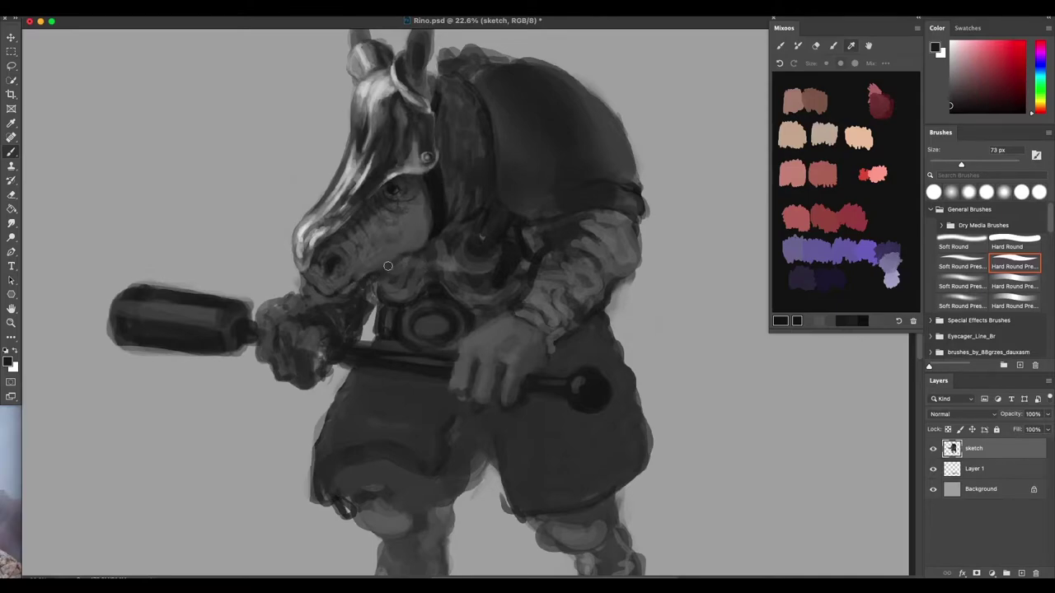
pyautogui.moveTo(421, 250)
pyautogui.mouseDown()
pyautogui.moveTo(373, 270)
pyautogui.moveTo(422, 241)
pyautogui.mouseUp()
pyautogui.keyDown('alt'); pyautogui.click(408, 242); pyautogui.keyUp('alt')
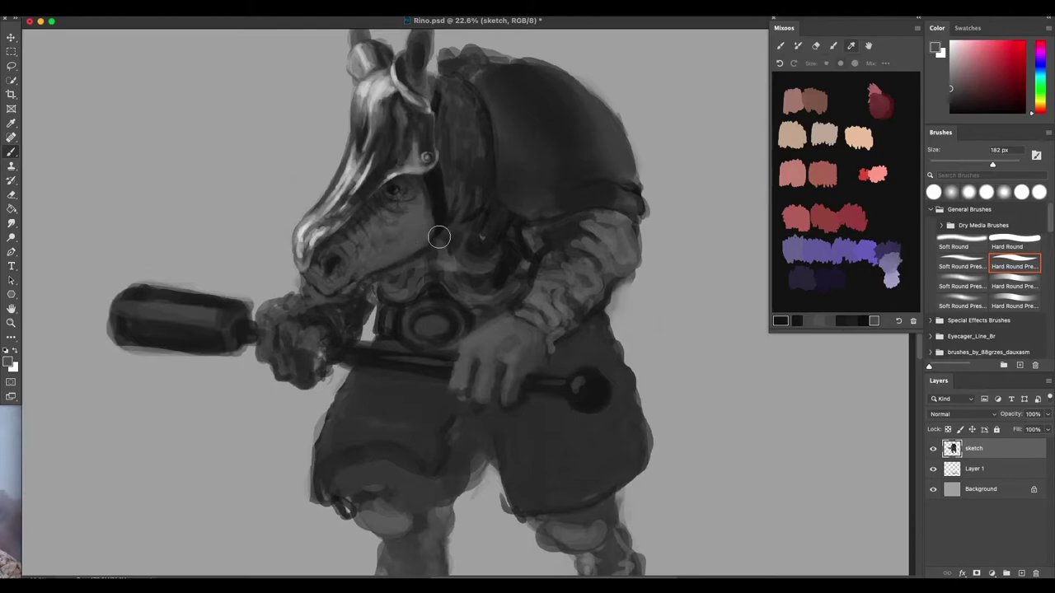
pyautogui.keyDown('alt'); pyautogui.click(439, 232); pyautogui.keyUp('alt')
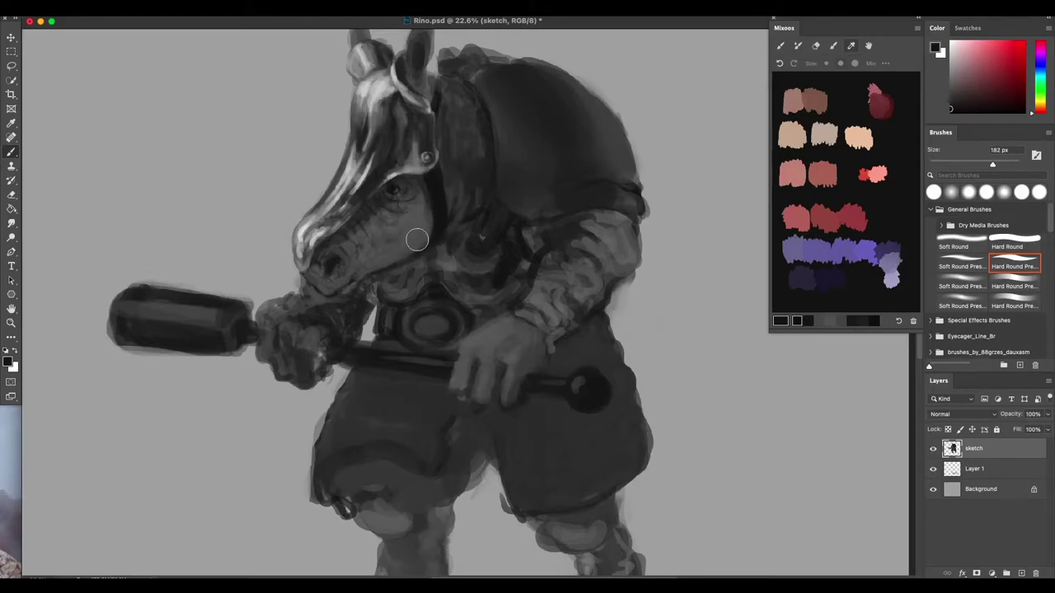
pyautogui.keyDown('alt'); pyautogui.click(419, 229); pyautogui.keyUp('alt')
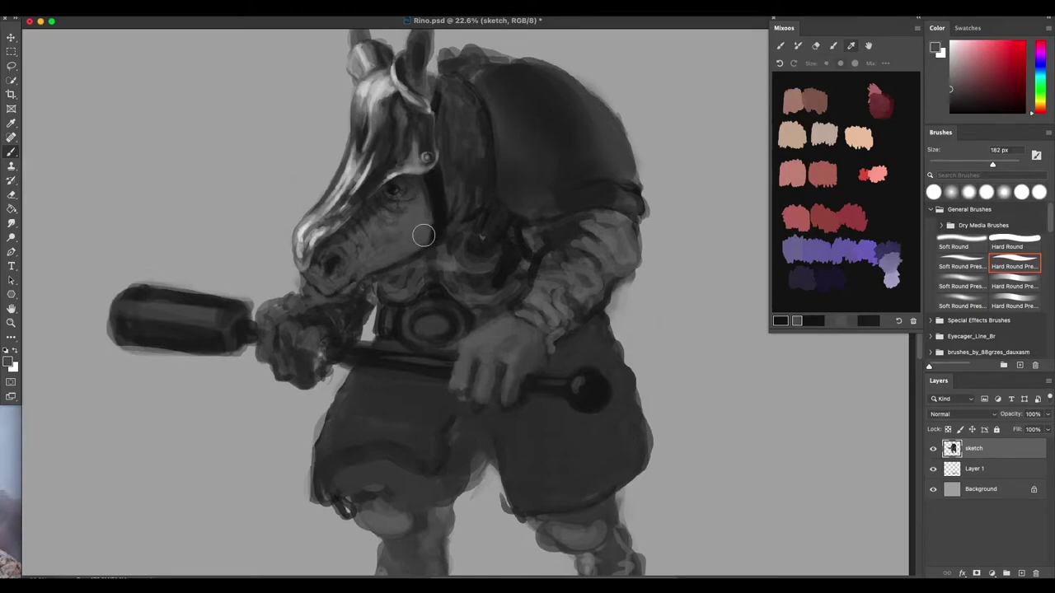
pyautogui.keyDown('alt'); pyautogui.click(417, 187); pyautogui.keyUp('alt')
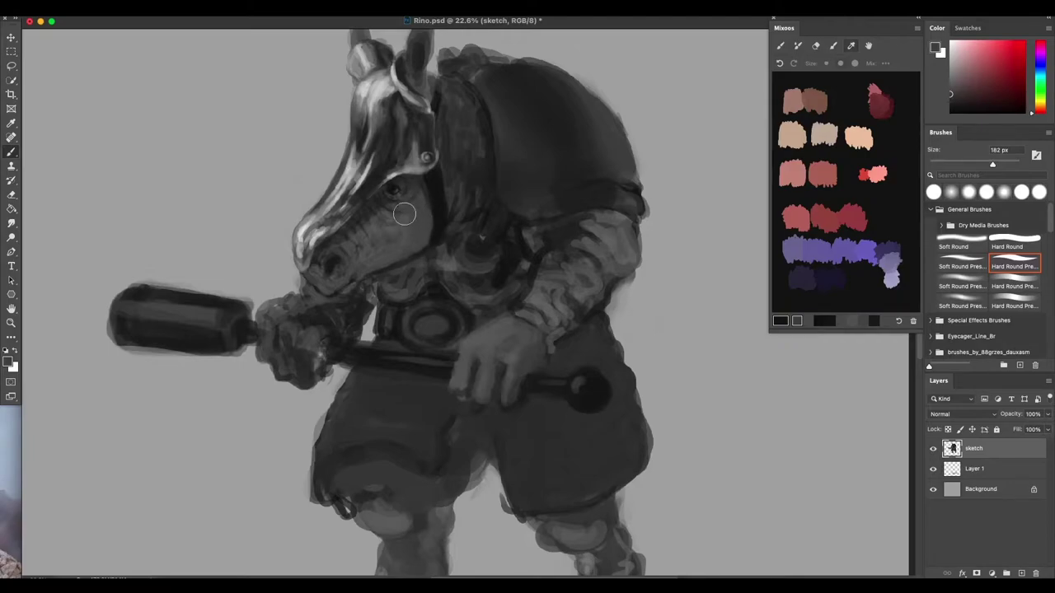
# Add a new layer above the sketch layer and set up the Soft Round Pressure brush at 483 px.
pyautogui.scroll(-2, 483, 247)
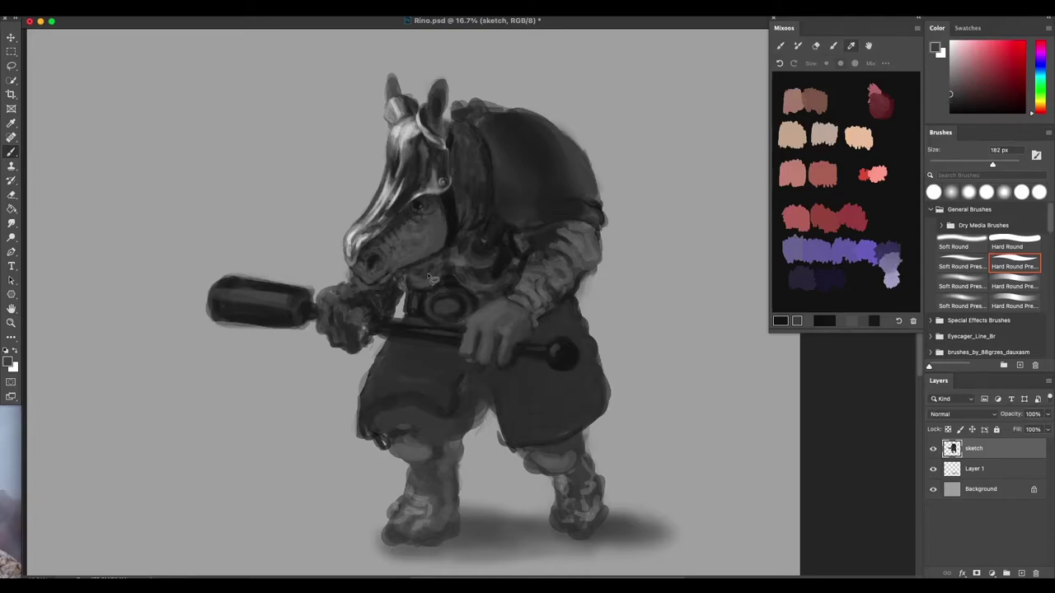
pyautogui.press('l')
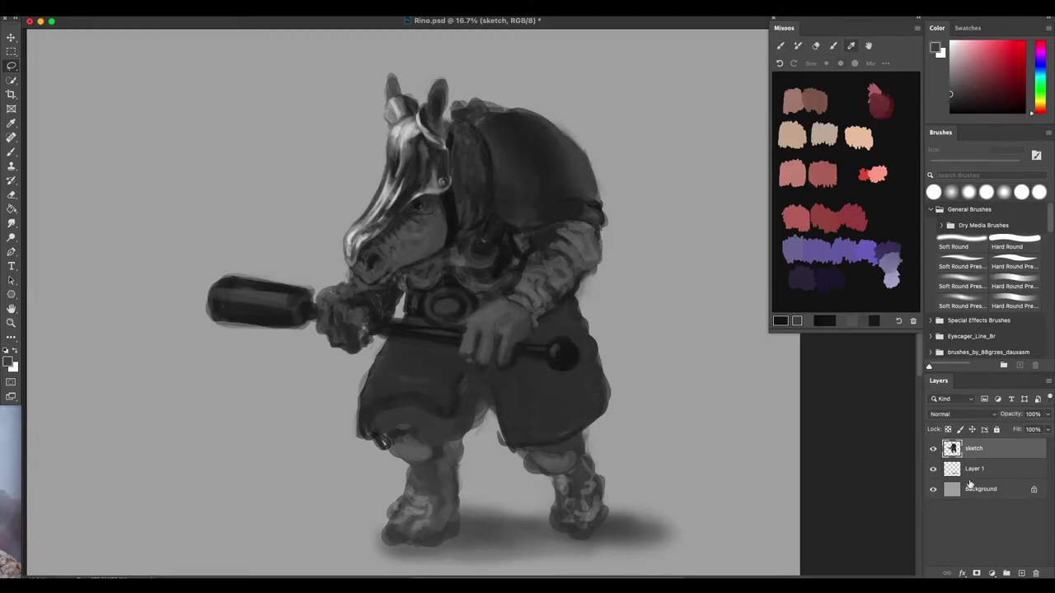
pyautogui.click(1023, 573)
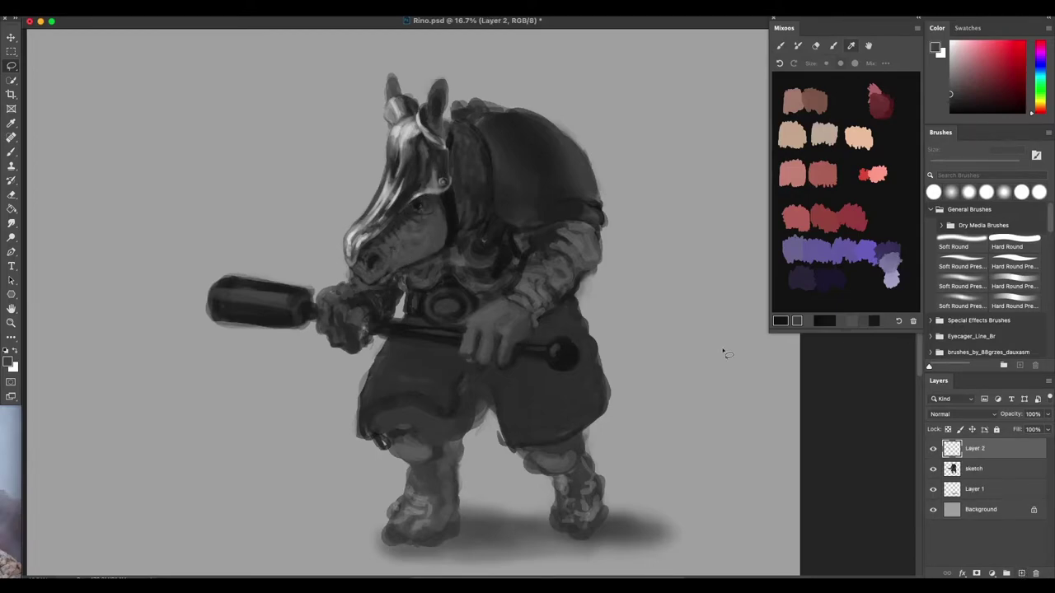
pyautogui.press('b')
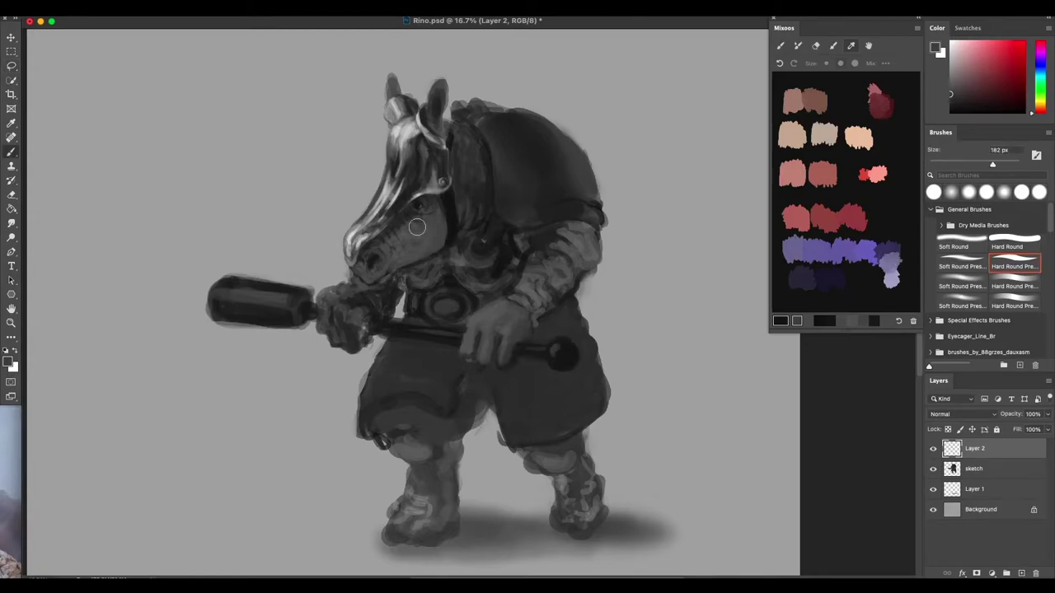
pyautogui.moveTo(413, 218); pyautogui.dragTo(422, 219)
pyautogui.click(971, 303)
pyautogui.moveTo(431, 220); pyautogui.dragTo(445, 219)
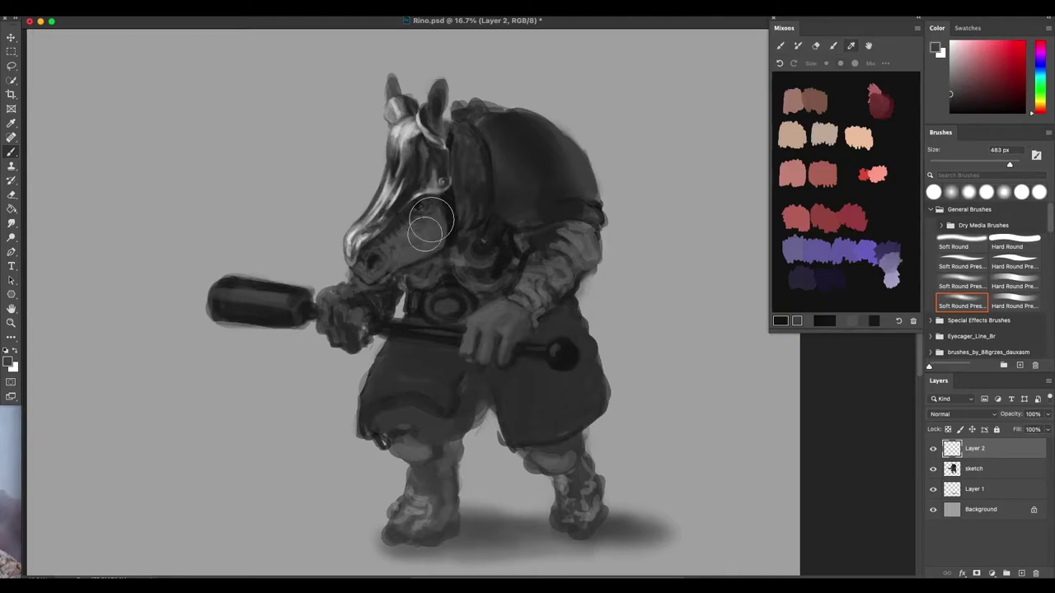
pyautogui.moveTo(397, 310); pyautogui.dragTo(401, 283)
pyautogui.scroll(-5, 483, 239)
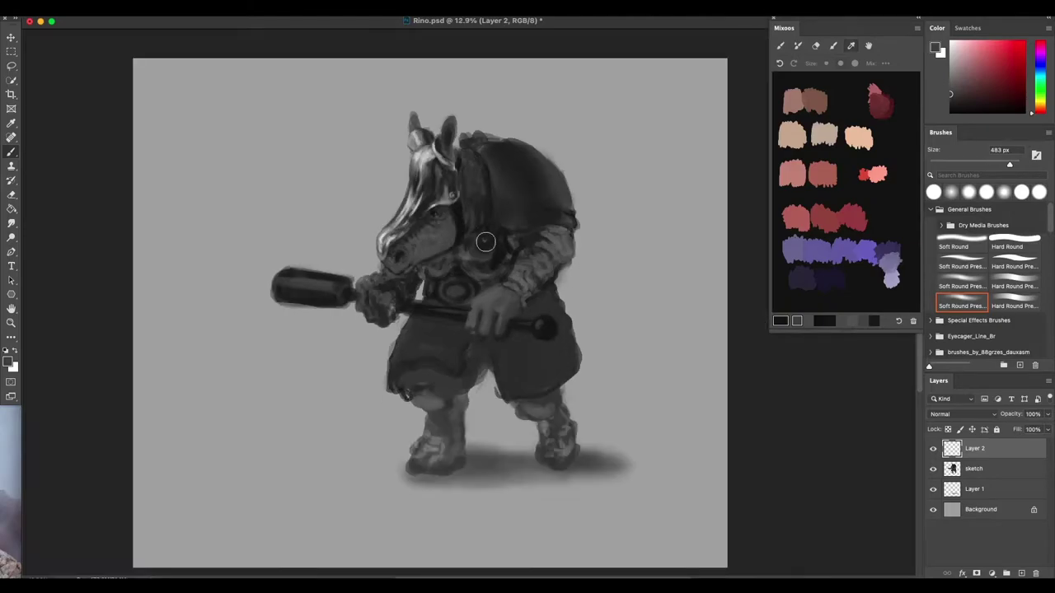
pyautogui.scroll(2, 481, 238)
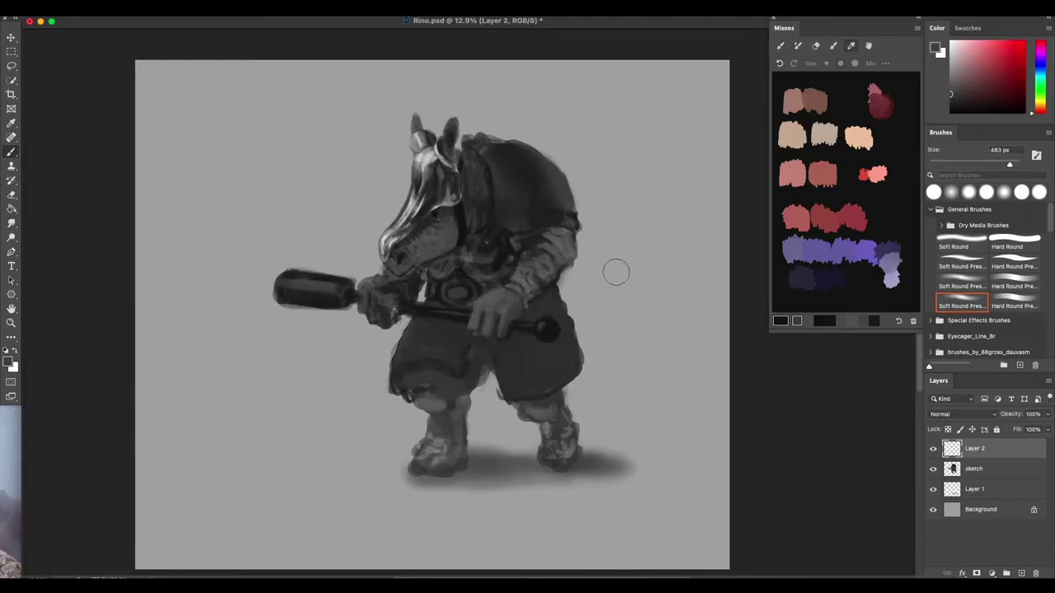
# Pick up the horse's head and neck onto Layer 2 with the Mixer Brush at 684 px.
pyautogui.rightClick(12, 154)
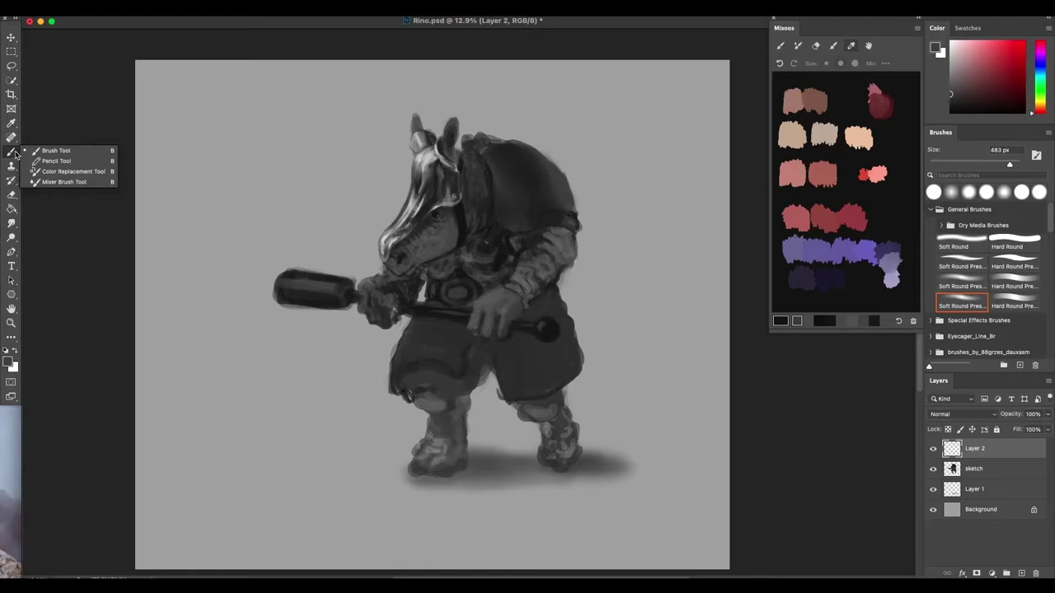
pyautogui.click(75, 182)
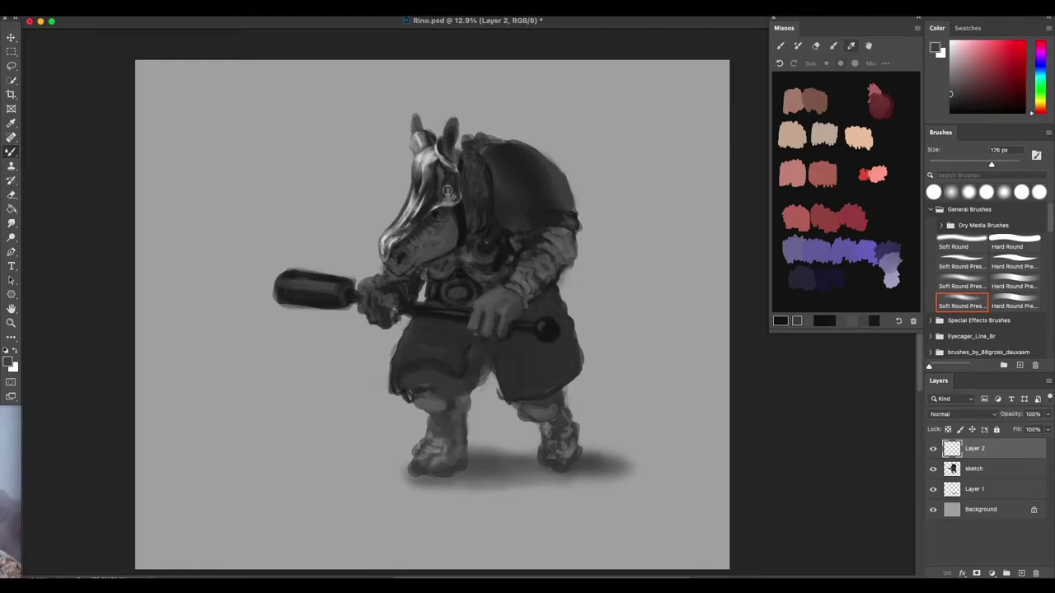
pyautogui.moveTo(446, 205); pyautogui.dragTo(468, 202)
pyautogui.moveTo(429, 234)
pyautogui.mouseDown()
pyautogui.moveTo(404, 257)
pyautogui.moveTo(407, 237)
pyautogui.moveTo(447, 219)
pyautogui.mouseUp()
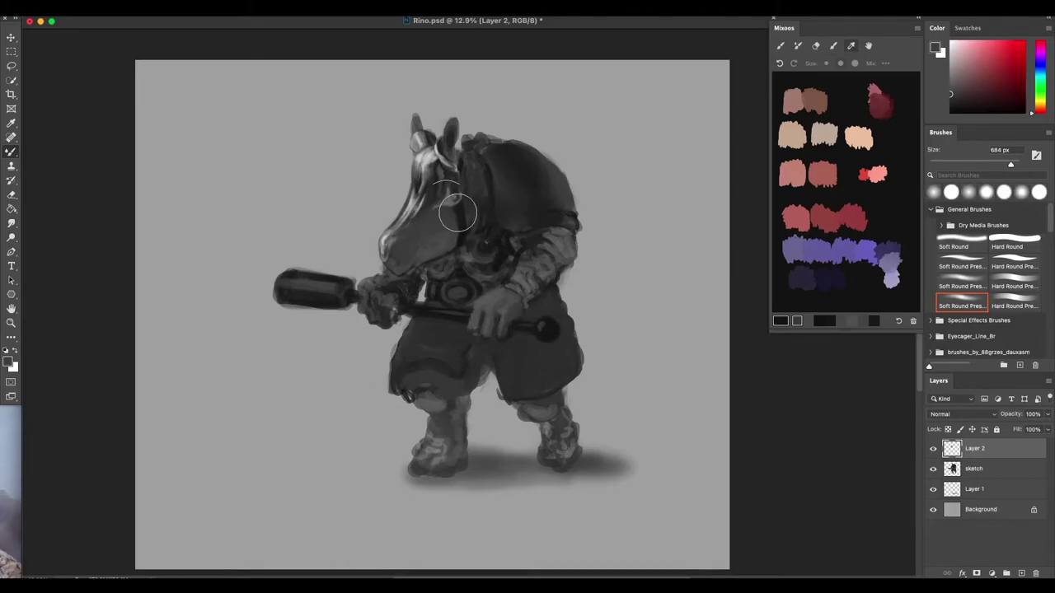
pyautogui.press('super+z')
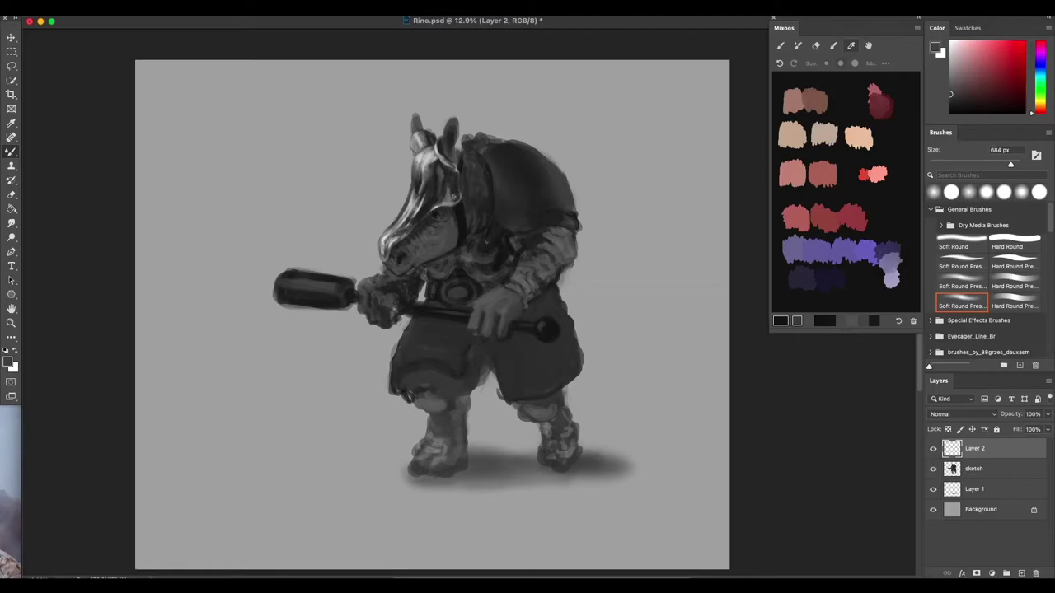
pyautogui.moveTo(426, 242)
pyautogui.mouseDown()
pyautogui.moveTo(394, 258)
pyautogui.moveTo(393, 242)
pyautogui.moveTo(422, 195)
pyautogui.moveTo(417, 127)
pyautogui.moveTo(429, 163)
pyautogui.moveTo(453, 130)
pyautogui.moveTo(447, 155)
pyautogui.moveTo(471, 160)
pyautogui.moveTo(481, 204)
pyautogui.moveTo(468, 231)
pyautogui.moveTo(472, 186)
pyautogui.moveTo(453, 233)
pyautogui.moveTo(400, 269)
pyautogui.moveTo(399, 234)
pyautogui.moveTo(386, 241)
pyautogui.moveTo(417, 202)
pyautogui.moveTo(417, 164)
pyautogui.moveTo(388, 254)
pyautogui.moveTo(462, 202)
pyautogui.moveTo(447, 126)
pyautogui.moveTo(399, 258)
pyautogui.moveTo(393, 228)
pyautogui.moveTo(388, 236)
pyautogui.moveTo(417, 173)
pyautogui.moveTo(398, 221)
pyautogui.moveTo(412, 257)
pyautogui.moveTo(431, 182)
pyautogui.moveTo(439, 242)
pyautogui.moveTo(469, 221)
pyautogui.moveTo(469, 162)
pyautogui.moveTo(476, 224)
pyautogui.moveTo(499, 193)
pyautogui.mouseUp()
# Transform the head on Layer 2, moving it up and to the left of the body and rotating it slightly clockwise.
pyautogui.press('v')
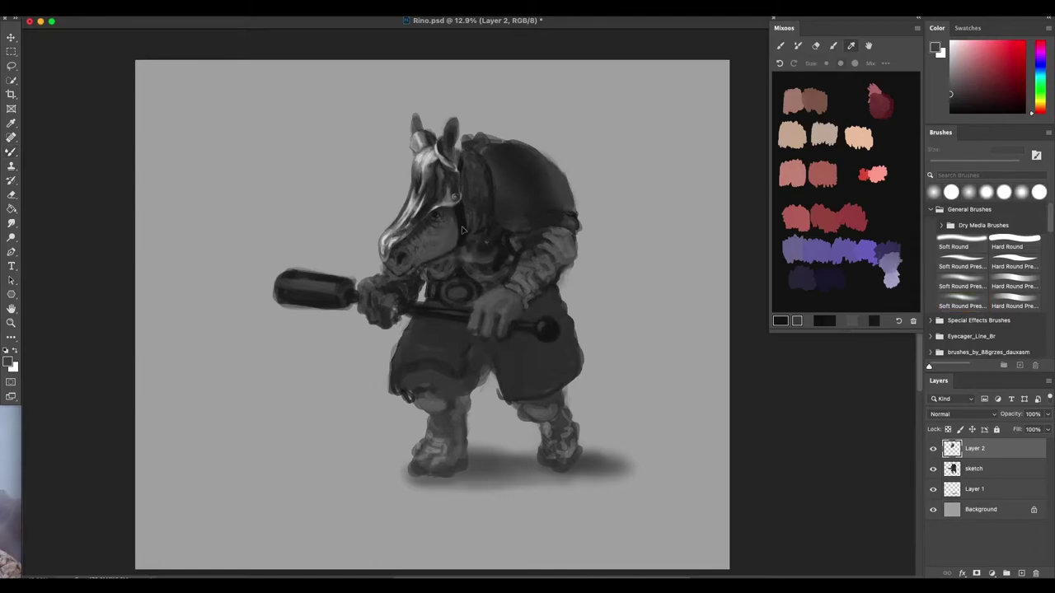
pyautogui.press('super+t')
pyautogui.scroll(3, 460, 227)
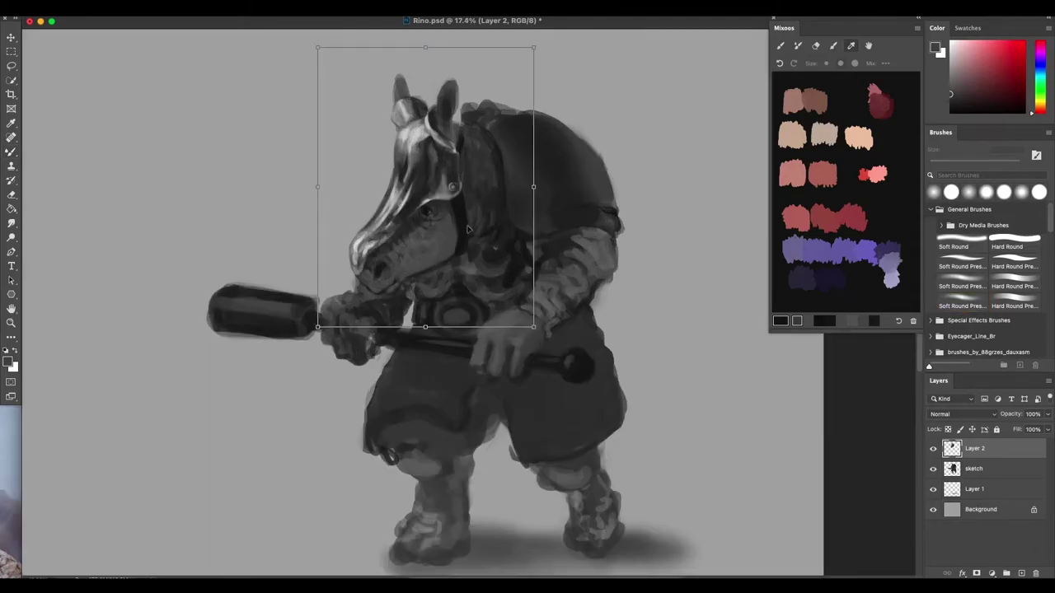
pyautogui.moveTo(468, 229); pyautogui.dragTo(450, 196)
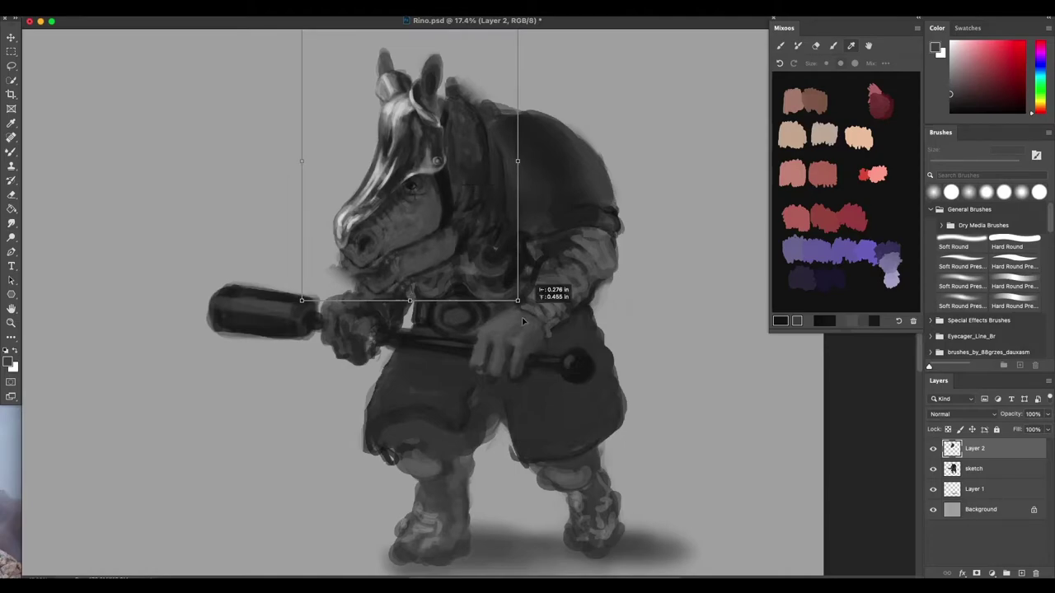
pyautogui.moveTo(522, 318); pyautogui.dragTo(516, 328)
pyautogui.moveTo(453, 210); pyautogui.dragTo(443, 215)
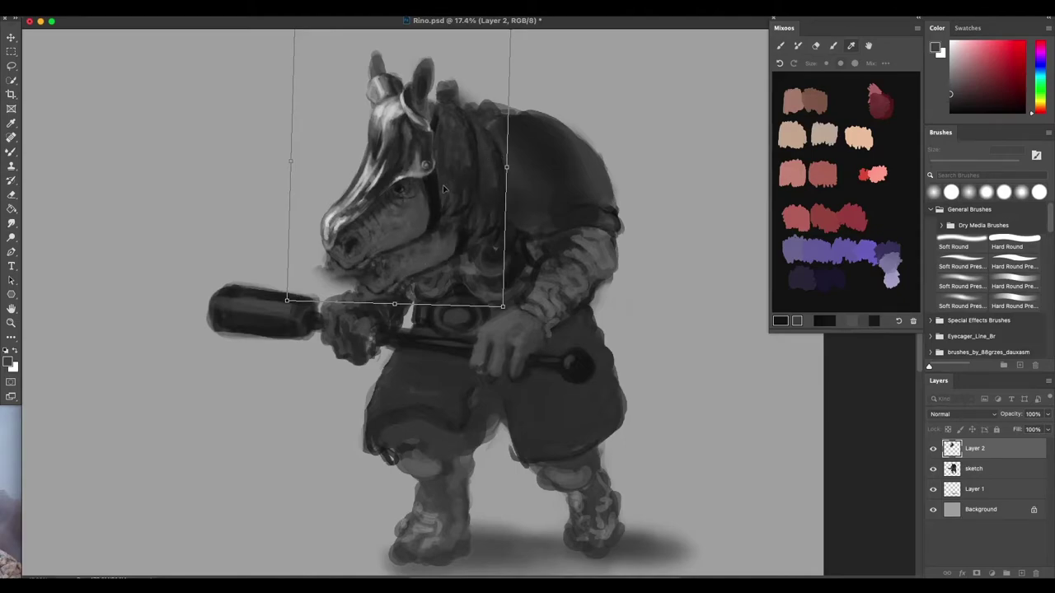
pyautogui.moveTo(447, 187); pyautogui.dragTo(492, 369)
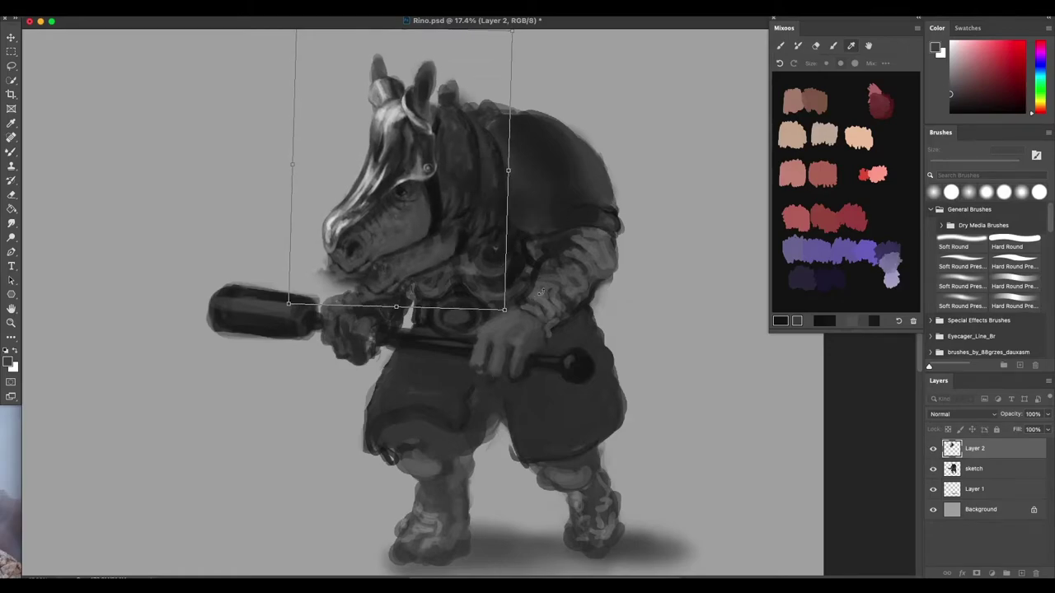
pyautogui.moveTo(461, 188); pyautogui.dragTo(534, 366)
pyautogui.scroll(-2, 534, 369)
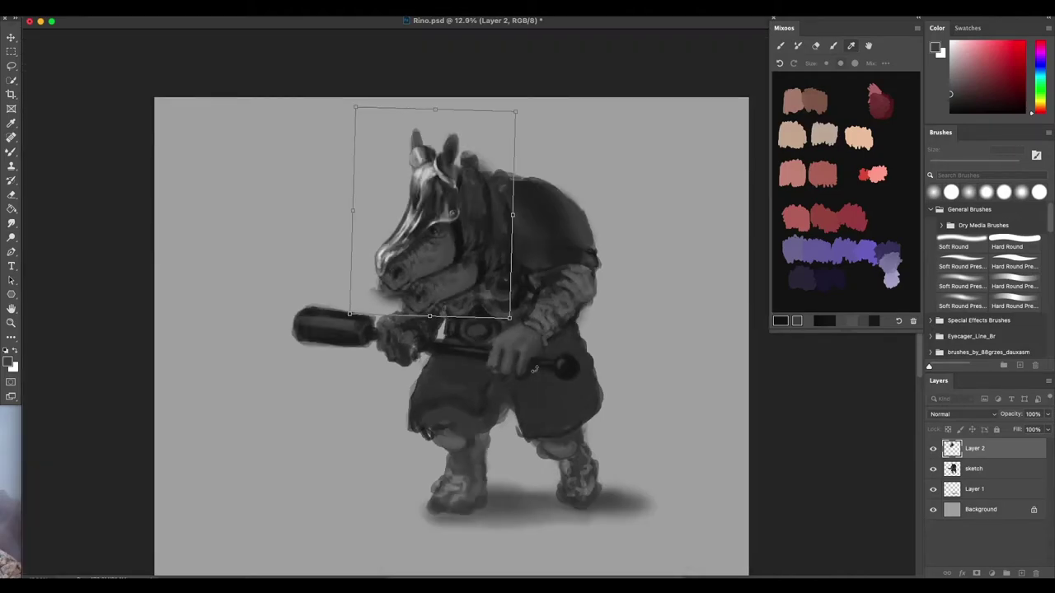
pyautogui.scroll(2, 534, 369)
pyautogui.moveTo(459, 175); pyautogui.dragTo(456, 173)
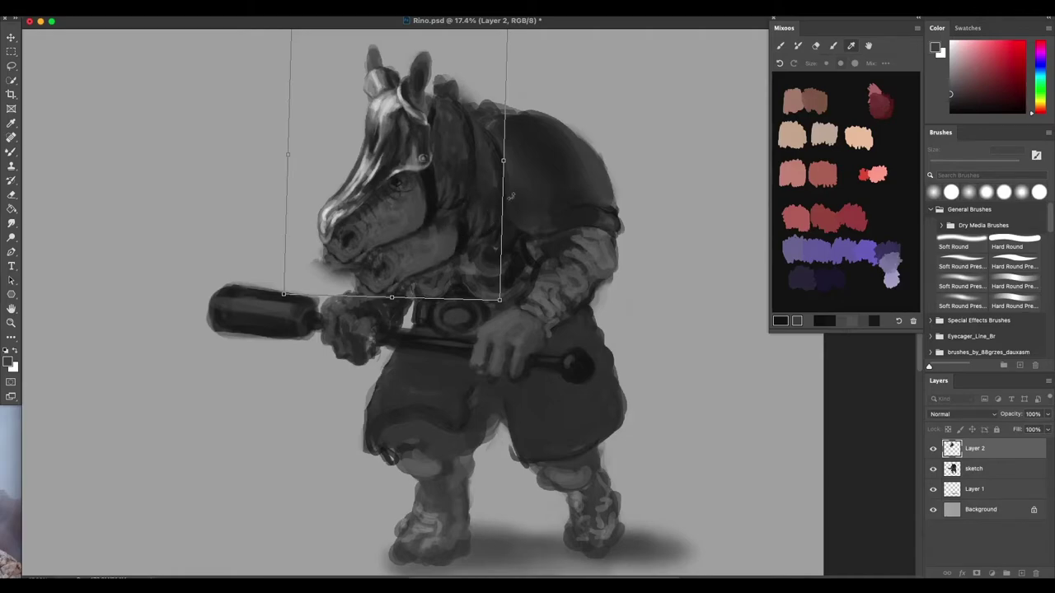
pyautogui.press('Return')
# Merge Layer 2 down into the sketch layer.
pyautogui.press('b')
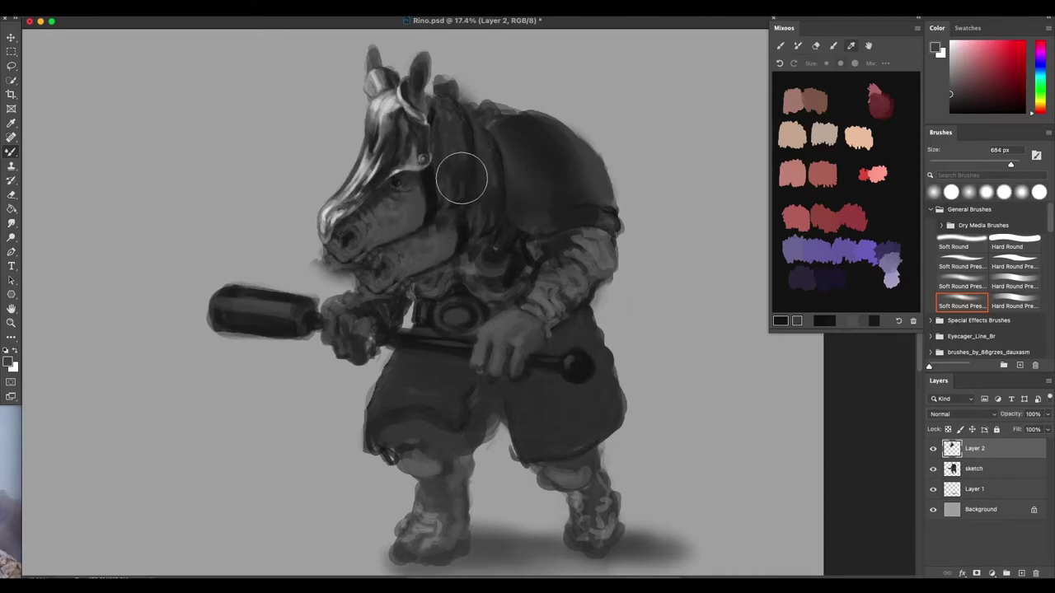
pyautogui.rightClick(985, 453)
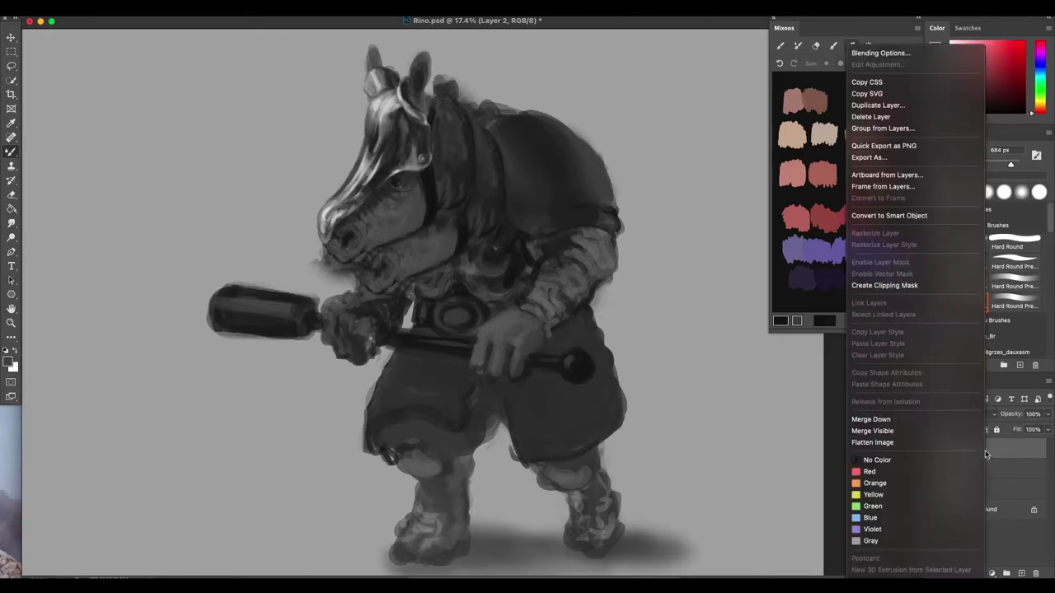
pyautogui.click(922, 422)
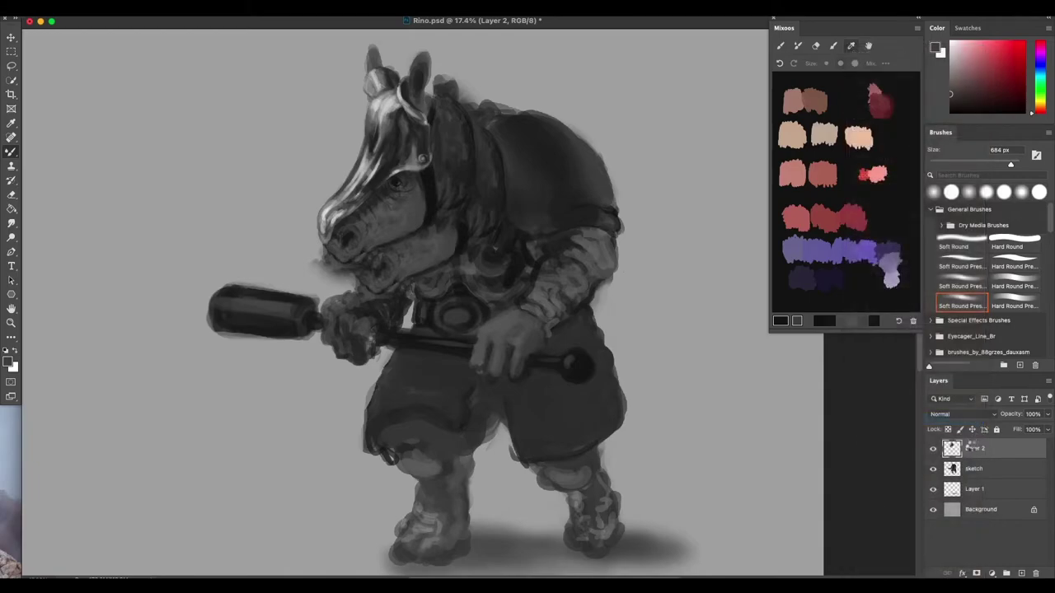
pyautogui.press('super+e')
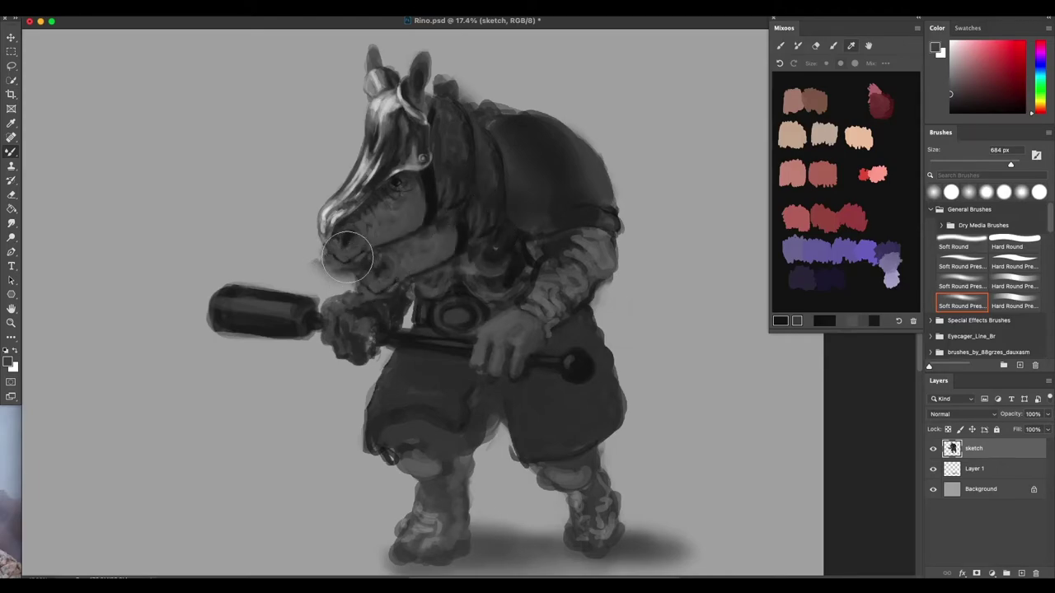
# Erase the soft halo in front of and below the muzzle with the 263 px Hard Round Pressure eraser.
pyautogui.click(13, 153)
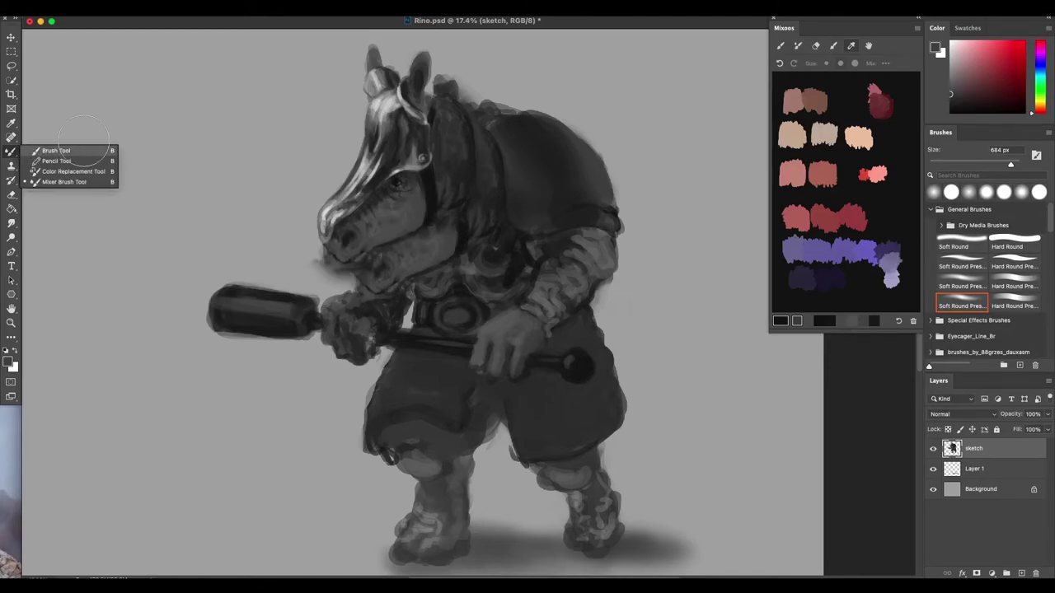
pyautogui.click(84, 150)
pyautogui.moveTo(324, 231)
pyautogui.mouseDown()
pyautogui.moveTo(295, 224)
pyautogui.moveTo(305, 226)
pyautogui.mouseUp()
pyautogui.press('e')
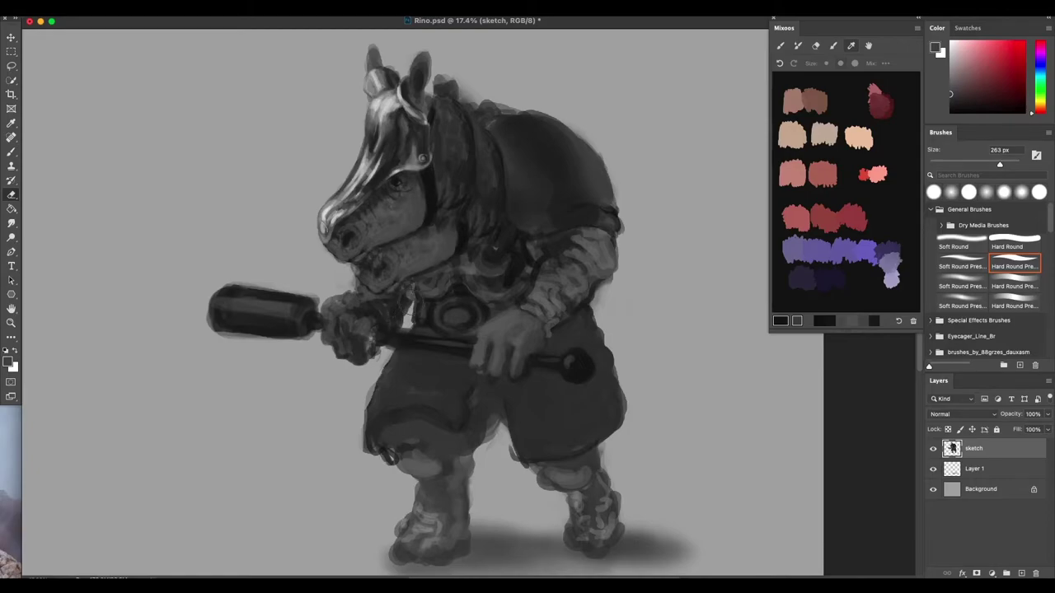
pyautogui.scroll(-3, 572, 351)
pyautogui.scroll(3, 572, 351)
pyautogui.moveTo(401, 321); pyautogui.dragTo(407, 305)
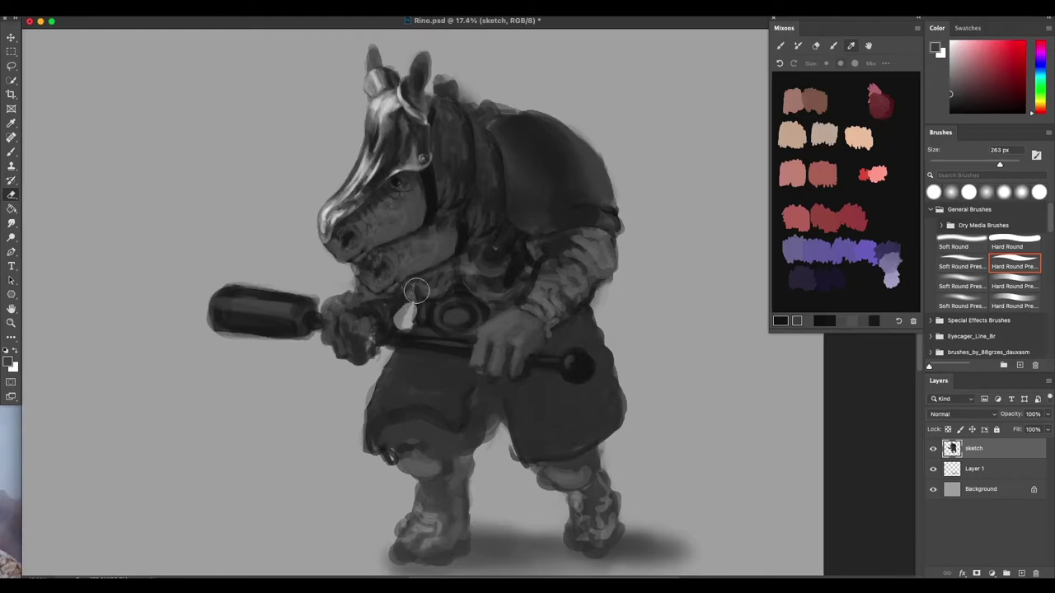
pyautogui.press('super+z')
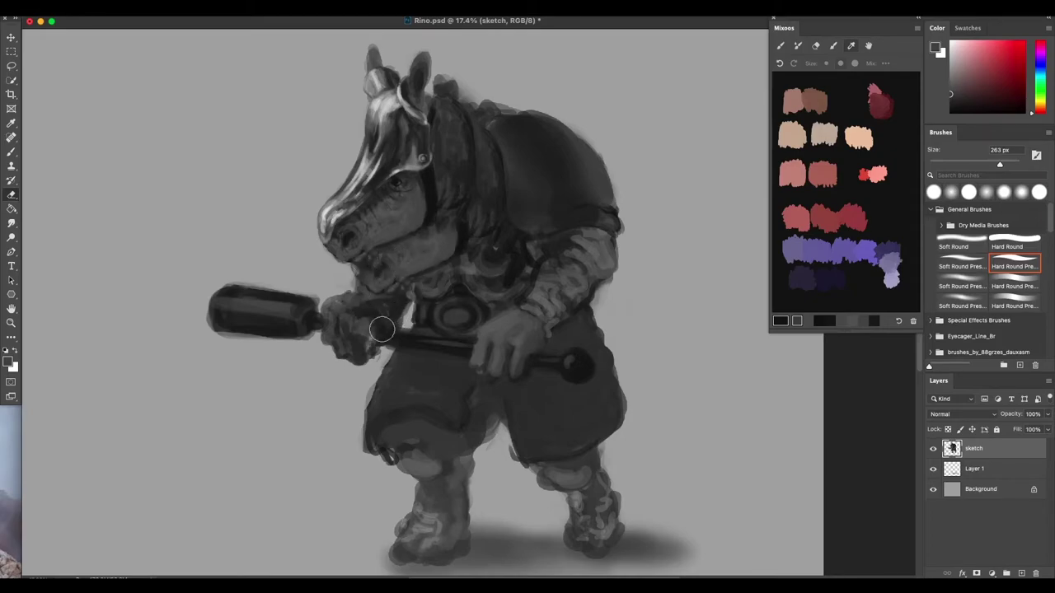
# Paint dark grey over the old muzzle remnants on the upper arm below the horse's jaw, using the Hard Round Pressure brush.
pyautogui.press('b')
pyautogui.click(1009, 257)
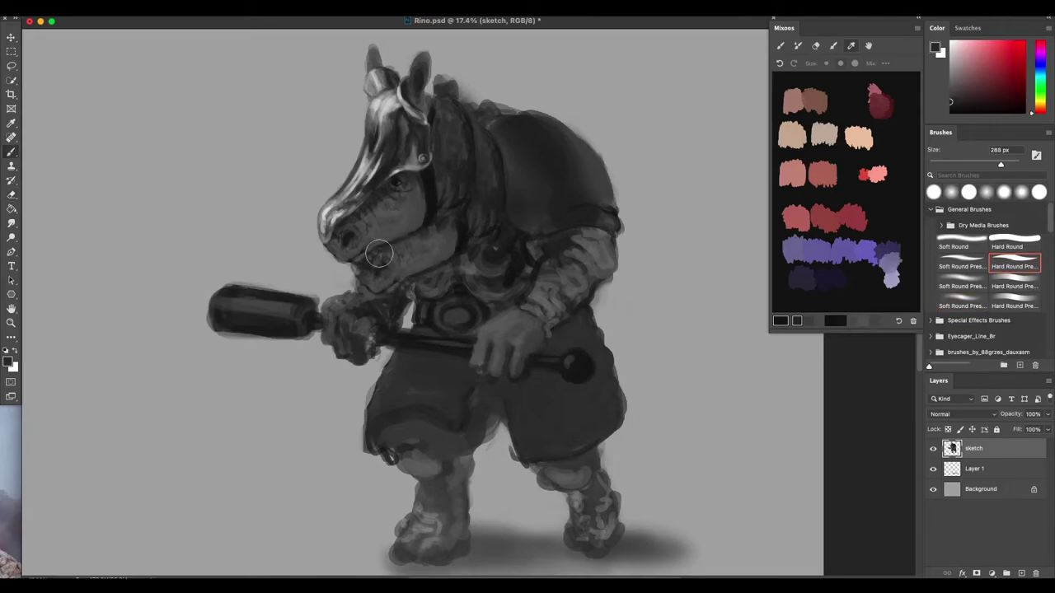
pyautogui.moveTo(376, 278)
pyautogui.mouseDown()
pyautogui.moveTo(393, 300)
pyautogui.moveTo(375, 296)
pyautogui.moveTo(386, 314)
pyautogui.moveTo(402, 298)
pyautogui.moveTo(390, 268)
pyautogui.moveTo(360, 290)
pyautogui.mouseUp()
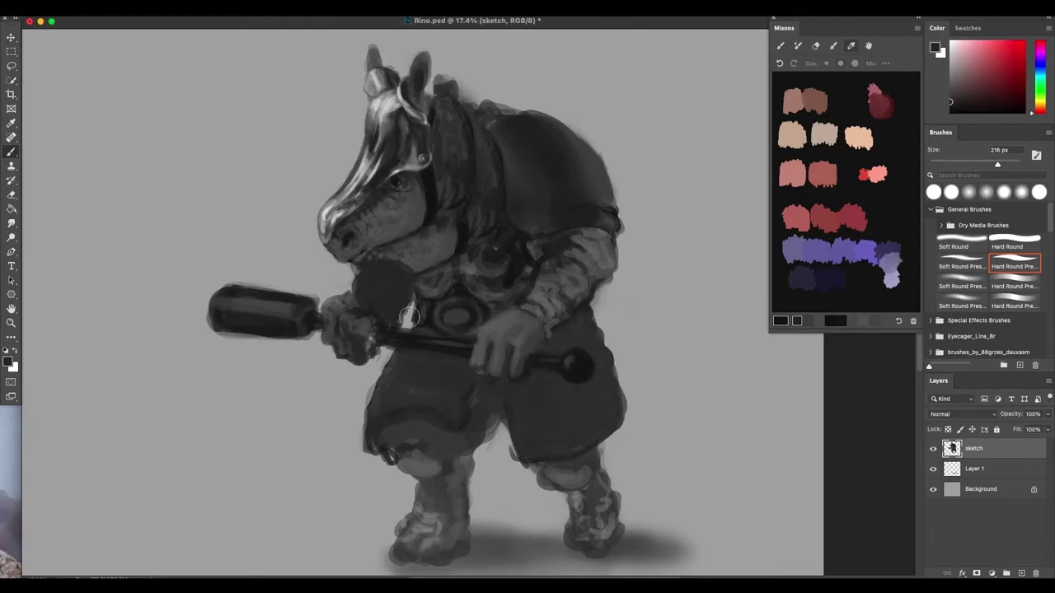
# Erase the stray paint from the gap between the forearm and the waist, reducing the eraser to 147 px.
pyautogui.press('e')
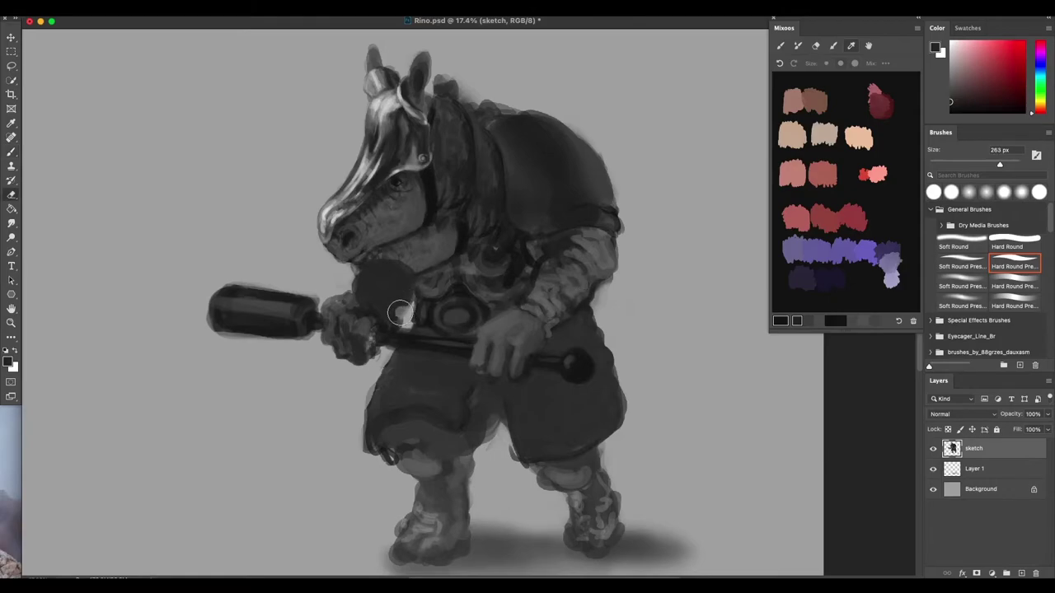
pyautogui.moveTo(409, 305); pyautogui.dragTo(412, 311)
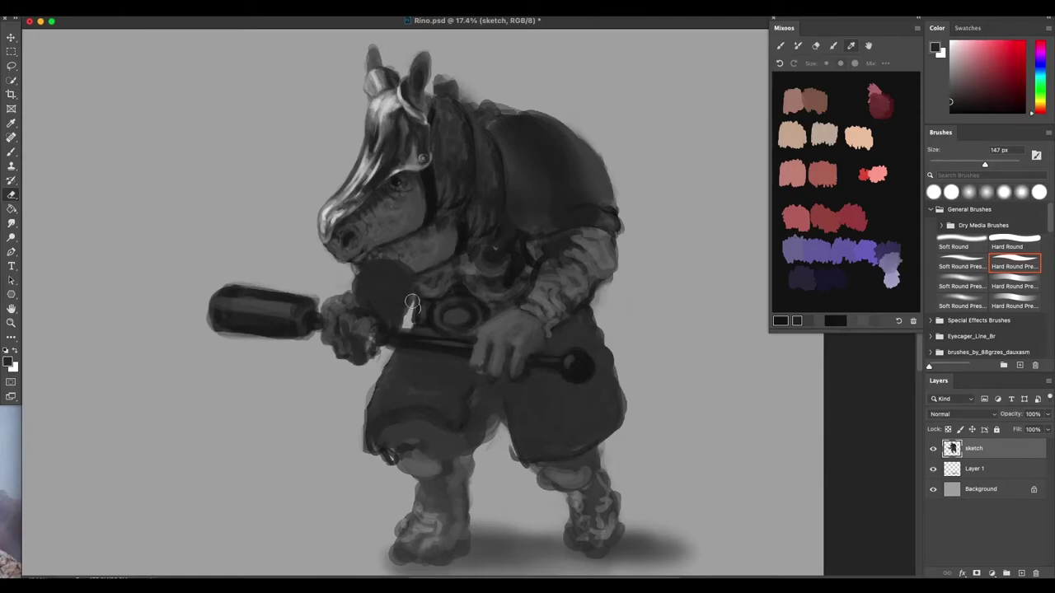
pyautogui.scroll(2, 414, 309)
pyautogui.scroll(-1, 410, 308)
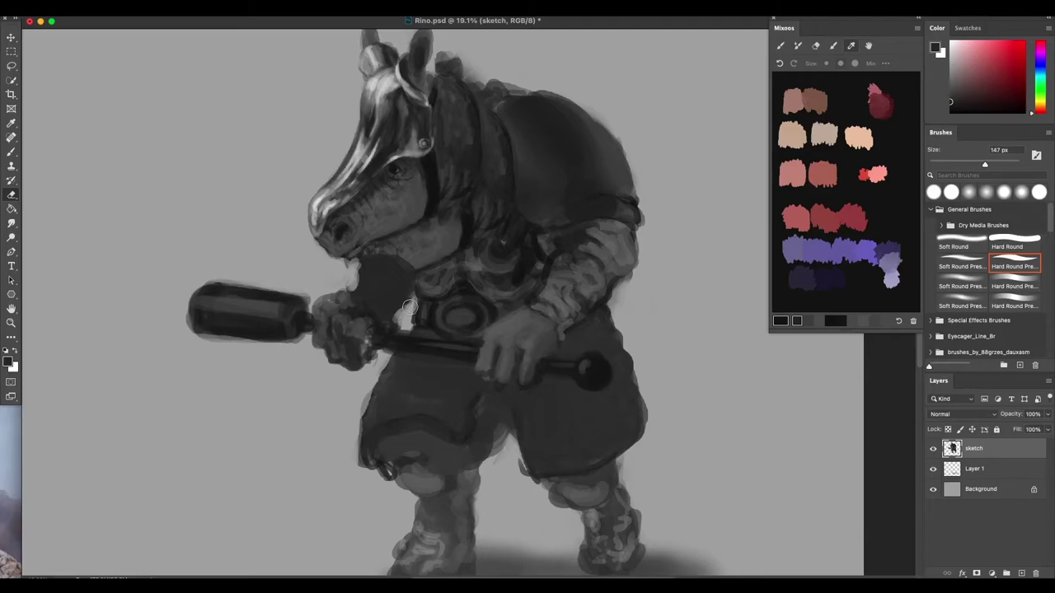
pyautogui.moveTo(399, 311); pyautogui.dragTo(411, 289)
# Extend the dark grey upper arm up to the horse's jaw, painting over the front of the old lower jaw.
pyautogui.press('b')
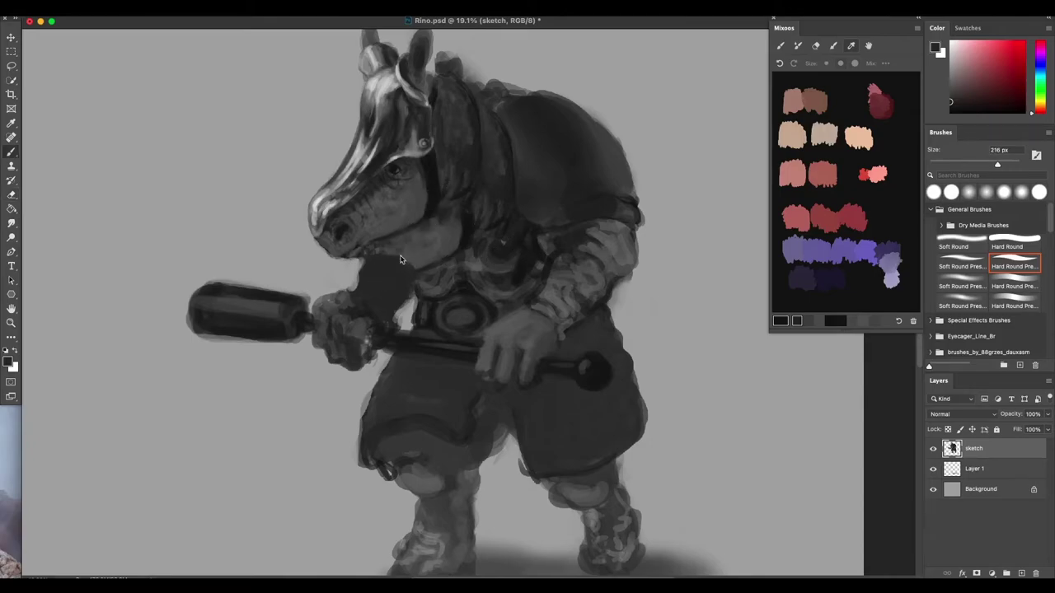
pyautogui.moveTo(400, 259)
pyautogui.mouseDown()
pyautogui.moveTo(411, 234)
pyautogui.moveTo(416, 267)
pyautogui.moveTo(415, 242)
pyautogui.moveTo(370, 251)
pyautogui.mouseUp()
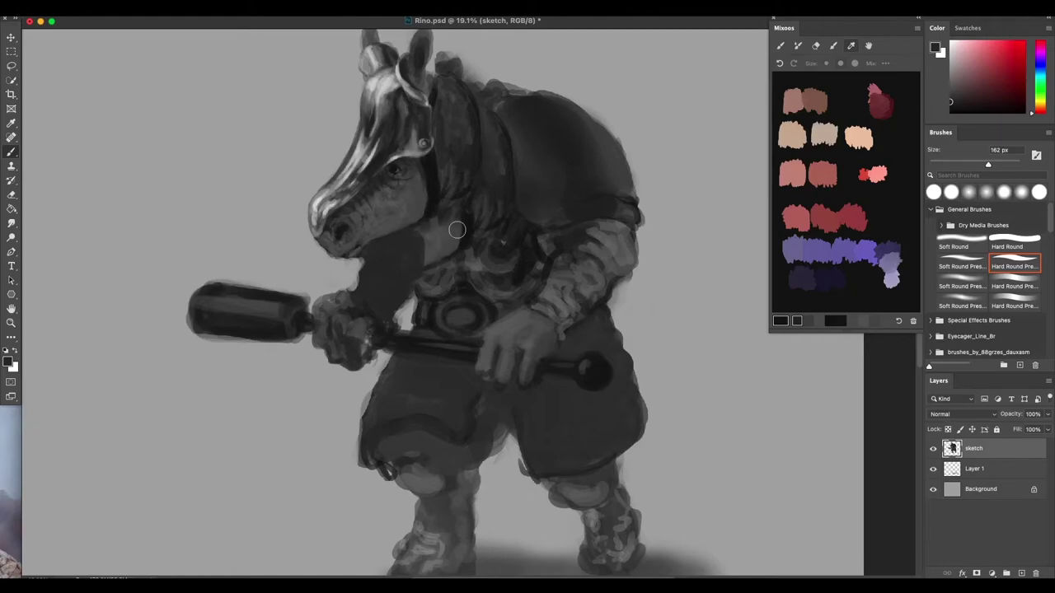
pyautogui.moveTo(428, 242); pyautogui.dragTo(437, 235)
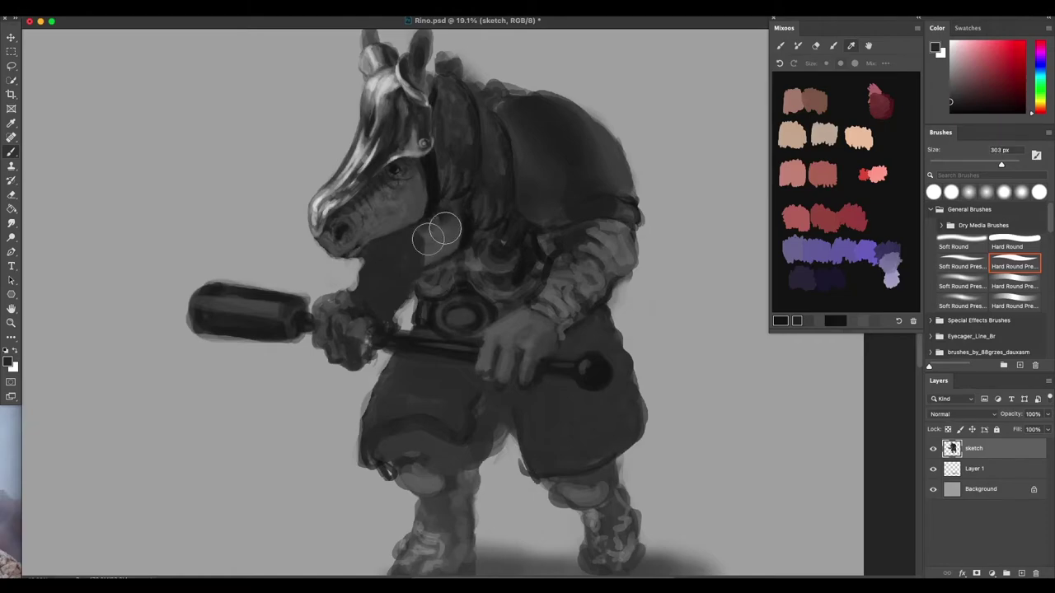
# Block in the chest with a sampled mid grey at 303 px, covering the old collar details, and resample the arm's dark grey.
pyautogui.keyDown('alt'); pyautogui.click(487, 239); pyautogui.keyUp('alt')
pyautogui.moveTo(487, 239)
pyautogui.mouseDown()
pyautogui.moveTo(470, 260)
pyautogui.moveTo(430, 264)
pyautogui.moveTo(429, 278)
pyautogui.moveTo(421, 251)
pyautogui.moveTo(427, 284)
pyautogui.moveTo(416, 240)
pyautogui.moveTo(435, 257)
pyautogui.moveTo(411, 238)
pyautogui.moveTo(449, 247)
pyautogui.moveTo(432, 280)
pyautogui.moveTo(448, 252)
pyautogui.moveTo(405, 234)
pyautogui.moveTo(453, 248)
pyautogui.moveTo(464, 237)
pyautogui.moveTo(423, 233)
pyautogui.moveTo(461, 242)
pyautogui.moveTo(531, 181)
pyautogui.moveTo(467, 234)
pyautogui.moveTo(501, 200)
pyautogui.moveTo(481, 223)
pyautogui.moveTo(426, 227)
pyautogui.moveTo(474, 233)
pyautogui.moveTo(466, 273)
pyautogui.moveTo(486, 267)
pyautogui.moveTo(496, 243)
pyautogui.moveTo(512, 286)
pyautogui.moveTo(505, 231)
pyautogui.moveTo(473, 249)
pyautogui.moveTo(472, 272)
pyautogui.moveTo(489, 251)
pyautogui.moveTo(518, 271)
pyautogui.moveTo(510, 221)
pyautogui.moveTo(529, 244)
pyautogui.moveTo(534, 272)
pyautogui.moveTo(522, 281)
pyautogui.moveTo(485, 261)
pyautogui.moveTo(508, 213)
pyautogui.moveTo(529, 231)
pyautogui.moveTo(540, 260)
pyautogui.moveTo(516, 222)
pyautogui.moveTo(483, 223)
pyautogui.moveTo(469, 204)
pyautogui.moveTo(417, 238)
pyautogui.mouseUp()
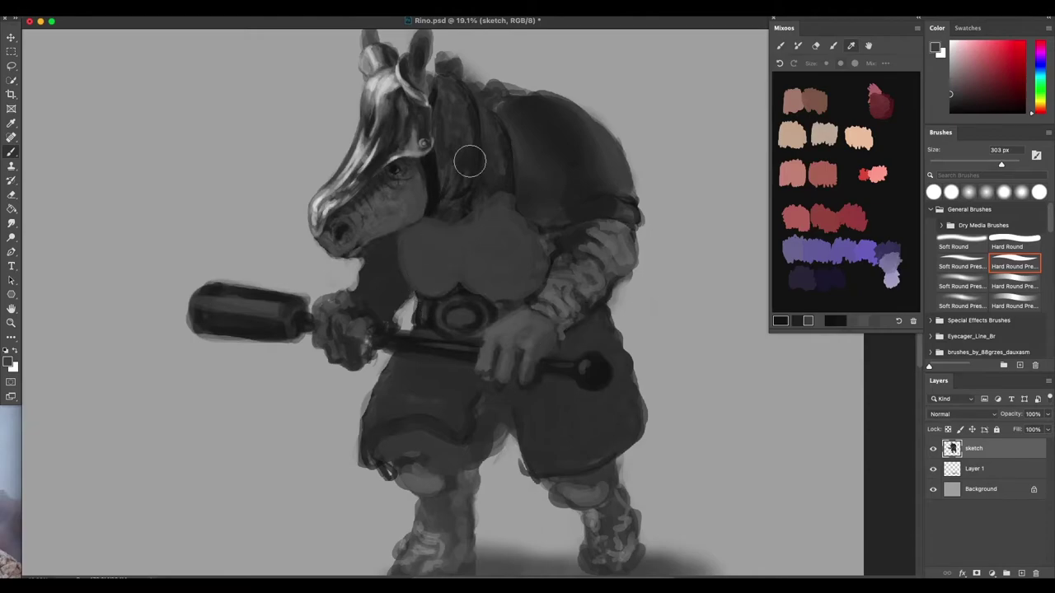
pyautogui.keyDown('alt'); pyautogui.click(393, 266); pyautogui.keyUp('alt')
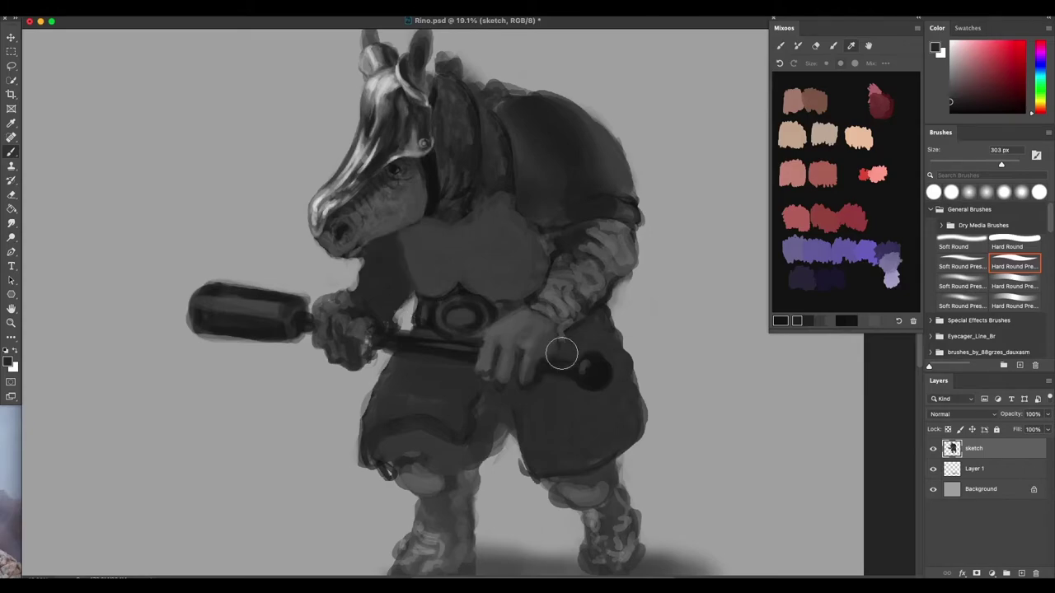
# Erase the leftover tuft behind the ears and clean the neck and back outline with a 290 px eraser.
pyautogui.scroll(-6, 576, 342)
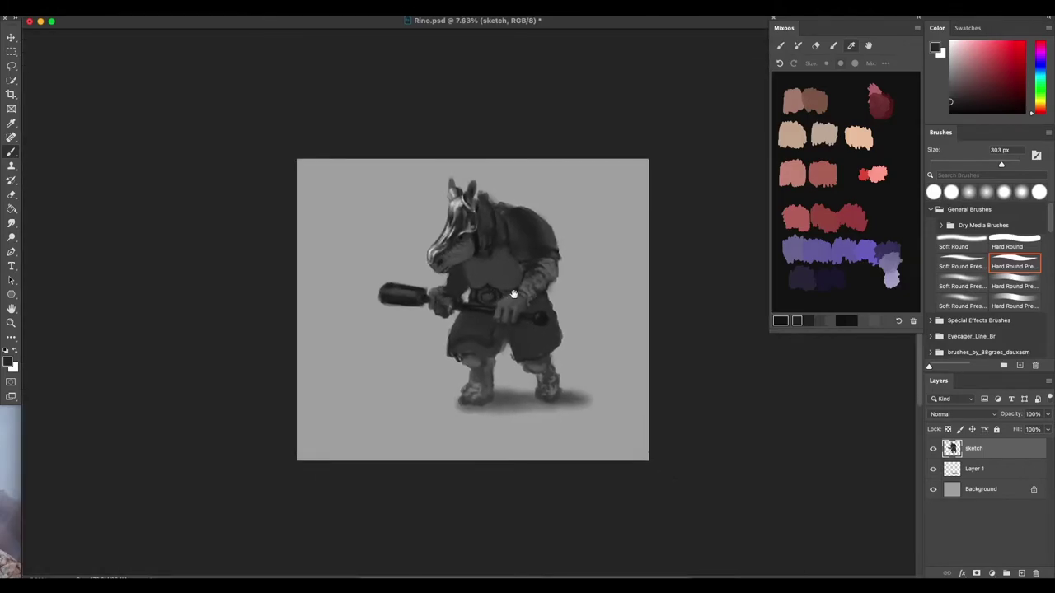
pyautogui.moveTo(513, 294); pyautogui.dragTo(501, 284)
pyautogui.scroll(2, 531, 293)
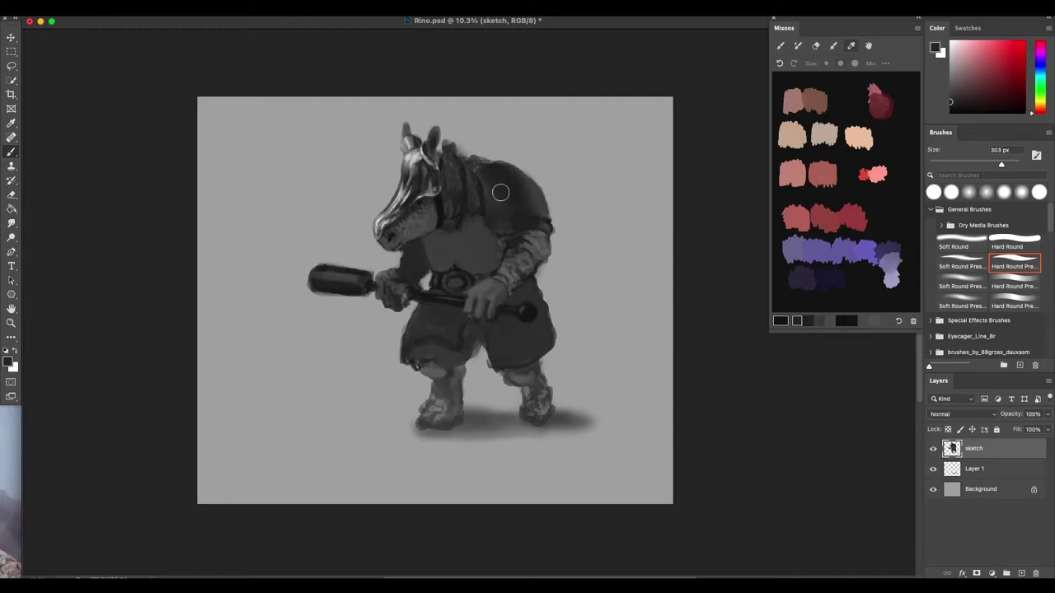
pyautogui.scroll(1, 507, 215)
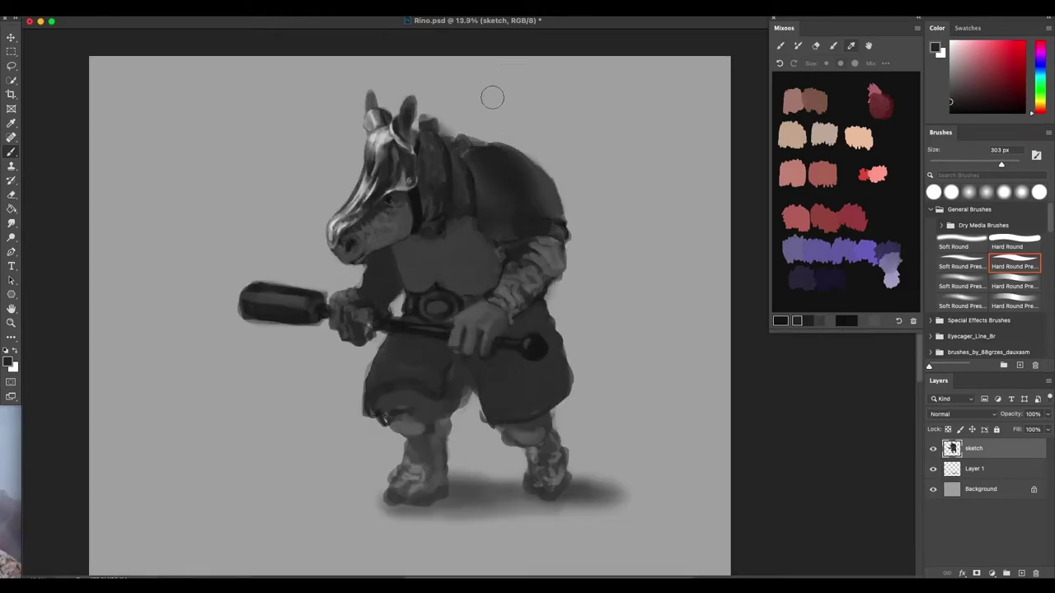
pyautogui.press('e')
pyautogui.moveTo(441, 118)
pyautogui.keyDown('ctrl'); pyautogui.keyDown('alt'); pyautogui.mouseDown()
pyautogui.moveTo(457, 117)
pyautogui.moveTo(426, 121)
pyautogui.mouseUp(); pyautogui.keyUp('alt'); pyautogui.keyUp('ctrl')
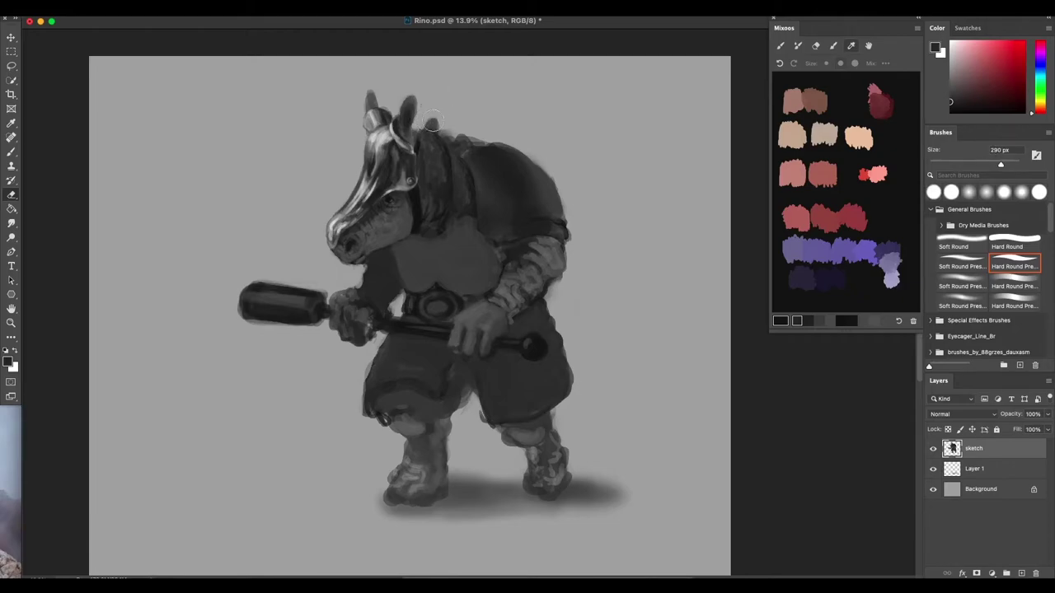
pyautogui.scroll(2, 450, 86)
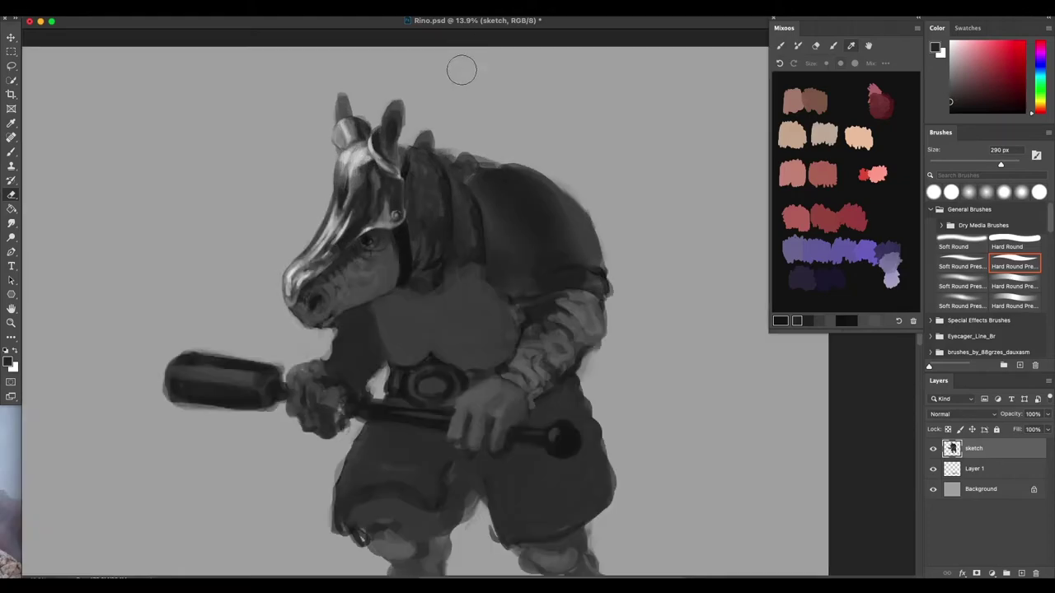
pyautogui.moveTo(437, 132)
pyautogui.mouseDown()
pyautogui.moveTo(457, 122)
pyautogui.moveTo(422, 136)
pyautogui.moveTo(482, 151)
pyautogui.moveTo(445, 148)
pyautogui.mouseUp()
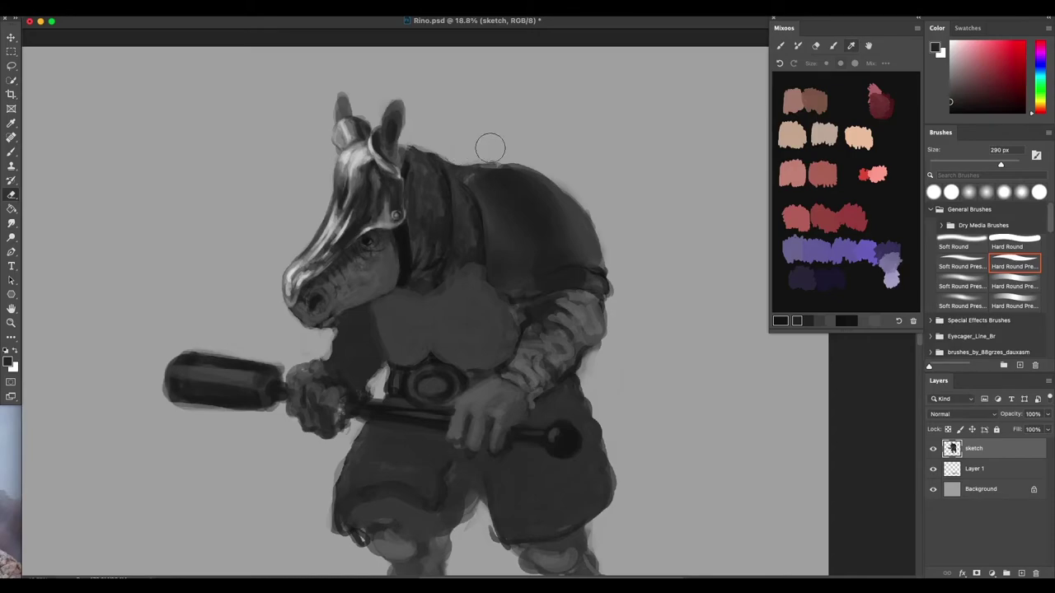
pyautogui.scroll(-3, 583, 240)
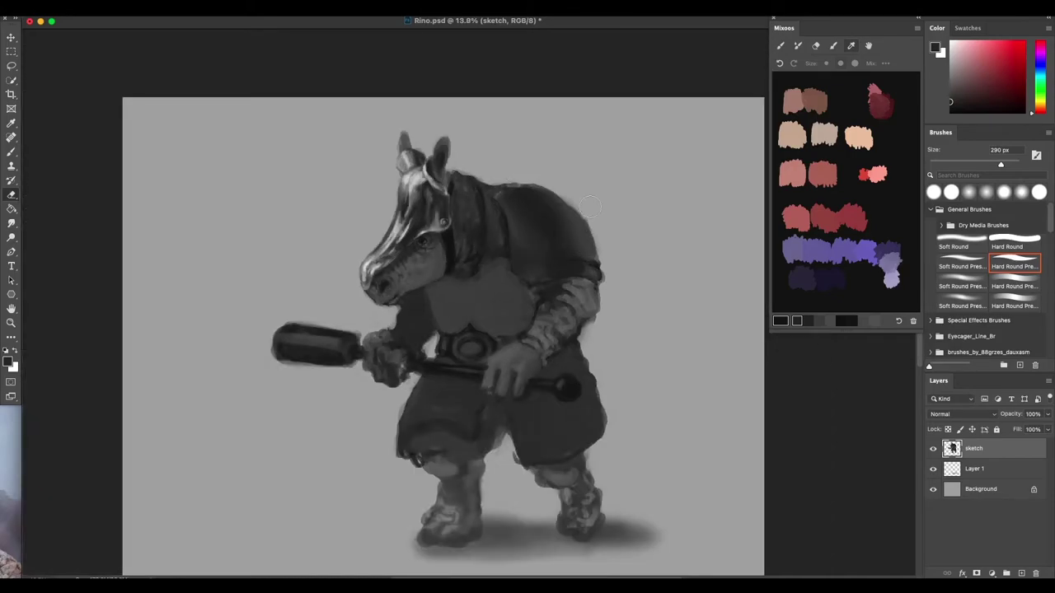
# Paint the mane's upper contour from behind the ear to the shoulder in sampled dark grey with a 174 px brush.
pyautogui.scroll(3, 587, 181)
pyautogui.press('b')
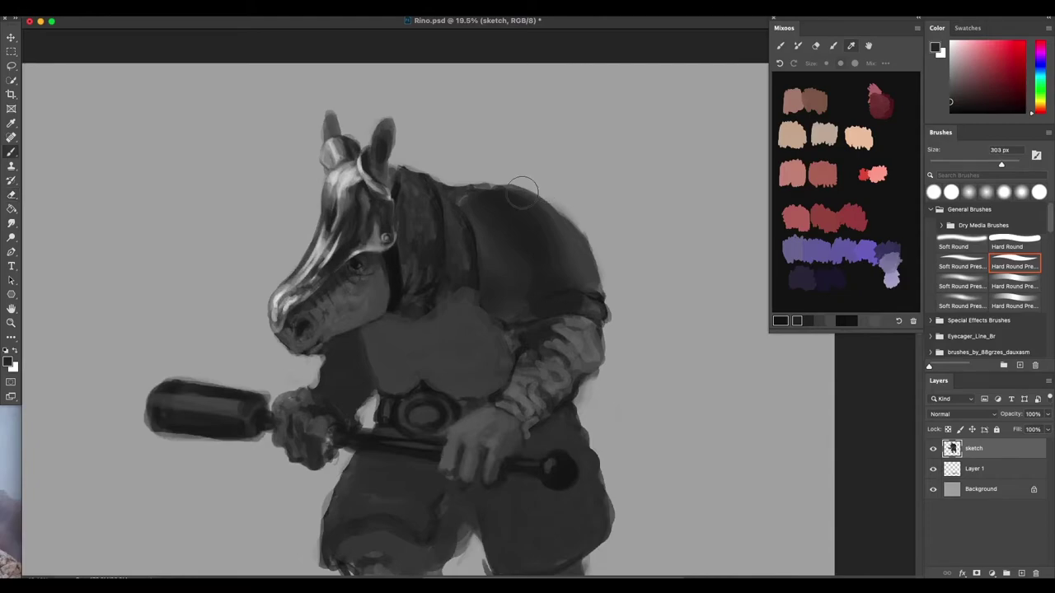
pyautogui.keyDown('alt'); pyautogui.click(436, 178); pyautogui.keyUp('alt')
pyautogui.moveTo(436, 180); pyautogui.dragTo(397, 170)
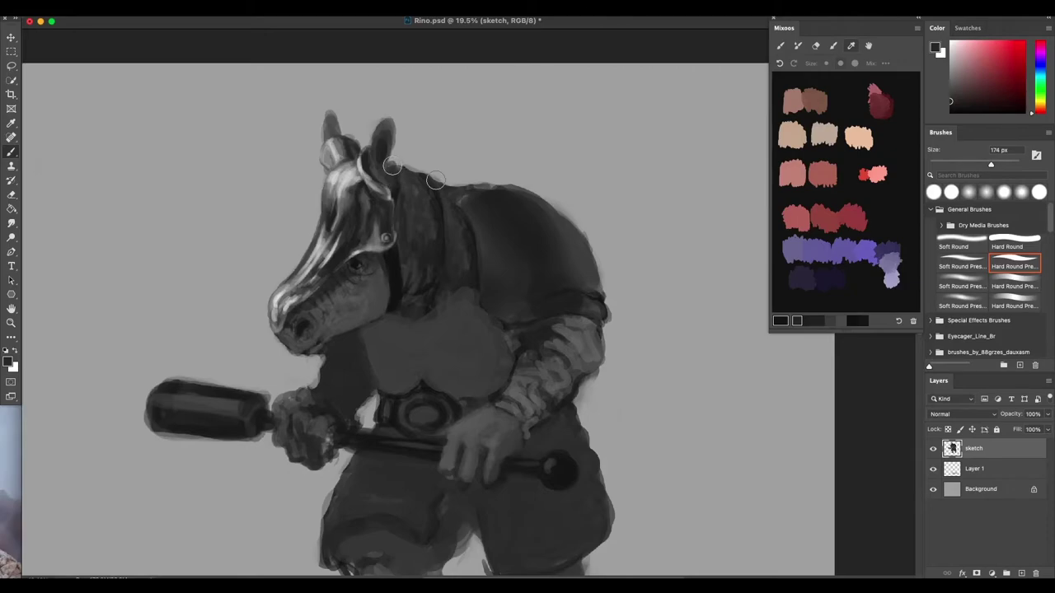
pyautogui.moveTo(385, 160)
pyautogui.mouseDown()
pyautogui.moveTo(454, 177)
pyautogui.moveTo(441, 174)
pyautogui.moveTo(462, 199)
pyautogui.mouseUp()
# Fill the side of the neck between the cheek strap and the shoulder armour with sampled dark grey to simplify the mane.
pyautogui.moveTo(459, 239); pyautogui.dragTo(506, 141)
pyautogui.keyDown('alt'); pyautogui.click(431, 193); pyautogui.keyUp('alt')
pyautogui.moveTo(432, 193); pyautogui.dragTo(429, 216)
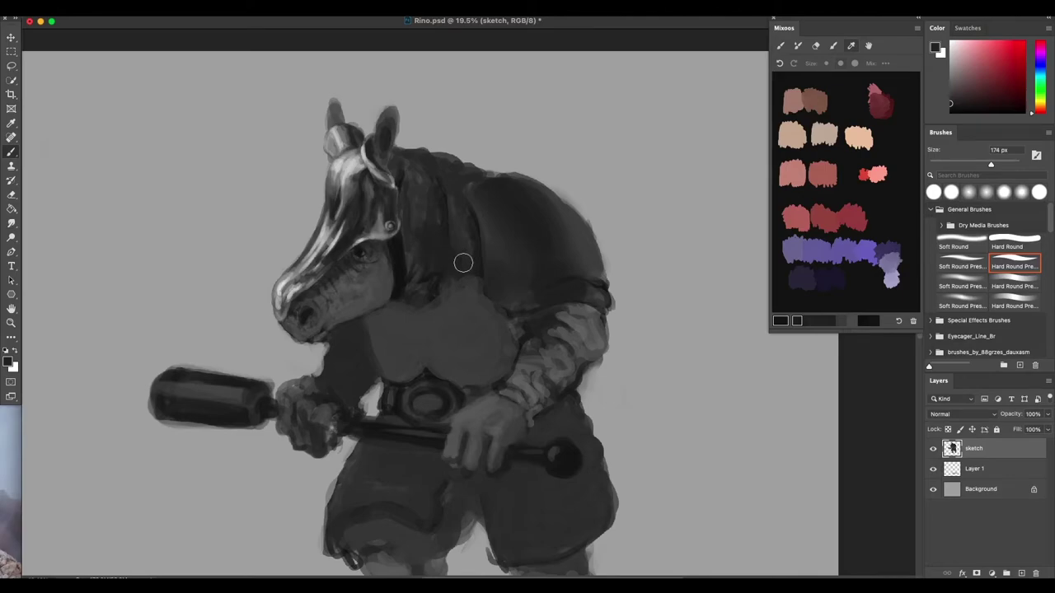
pyautogui.moveTo(433, 273)
pyautogui.mouseDown()
pyautogui.moveTo(418, 269)
pyautogui.moveTo(459, 240)
pyautogui.moveTo(454, 208)
pyautogui.mouseUp()
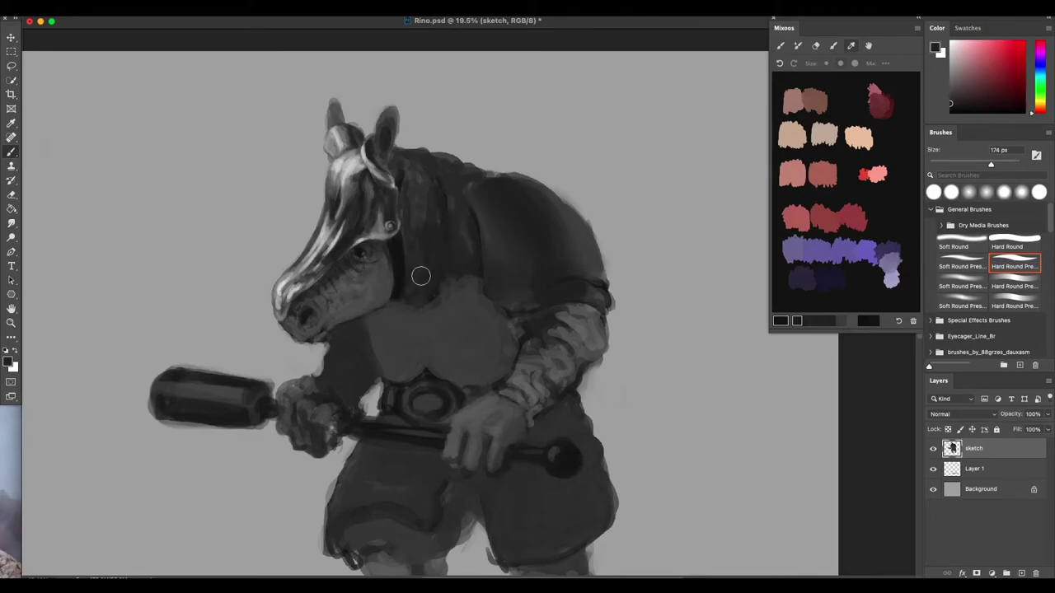
# Sample lighter greys from the neck and paint long mane strands running down toward the chest.
pyautogui.keyDown('alt'); pyautogui.click(419, 182); pyautogui.keyUp('alt')
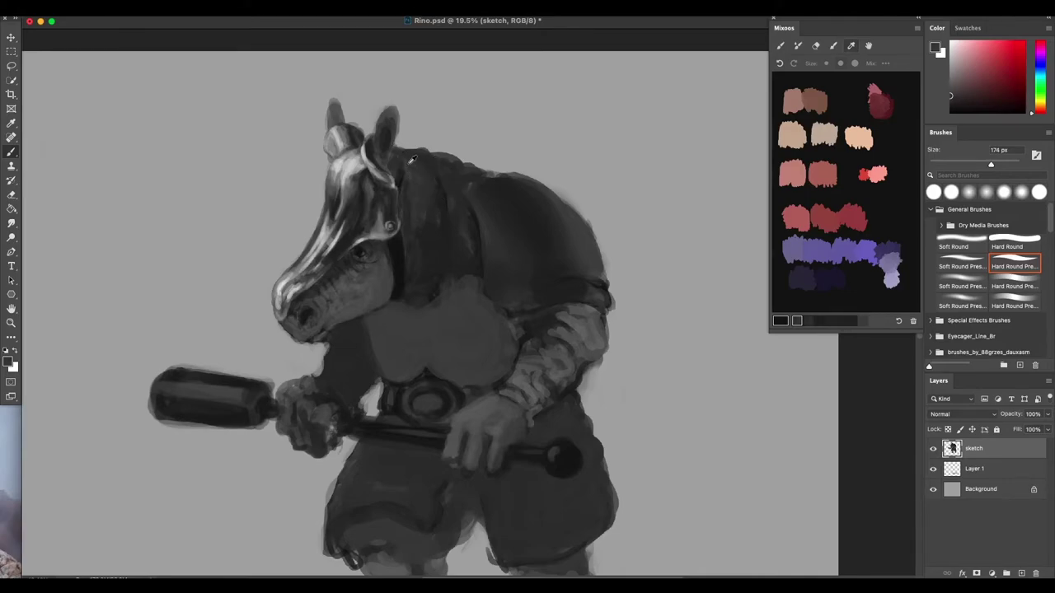
pyautogui.keyDown('alt'); pyautogui.click(419, 160); pyautogui.keyUp('alt')
pyautogui.moveTo(420, 157)
pyautogui.mouseDown()
pyautogui.moveTo(451, 213)
pyautogui.moveTo(451, 194)
pyautogui.moveTo(446, 239)
pyautogui.mouseUp()
pyautogui.moveTo(452, 196)
pyautogui.mouseDown()
pyautogui.moveTo(444, 272)
pyautogui.moveTo(456, 180)
pyautogui.mouseUp()
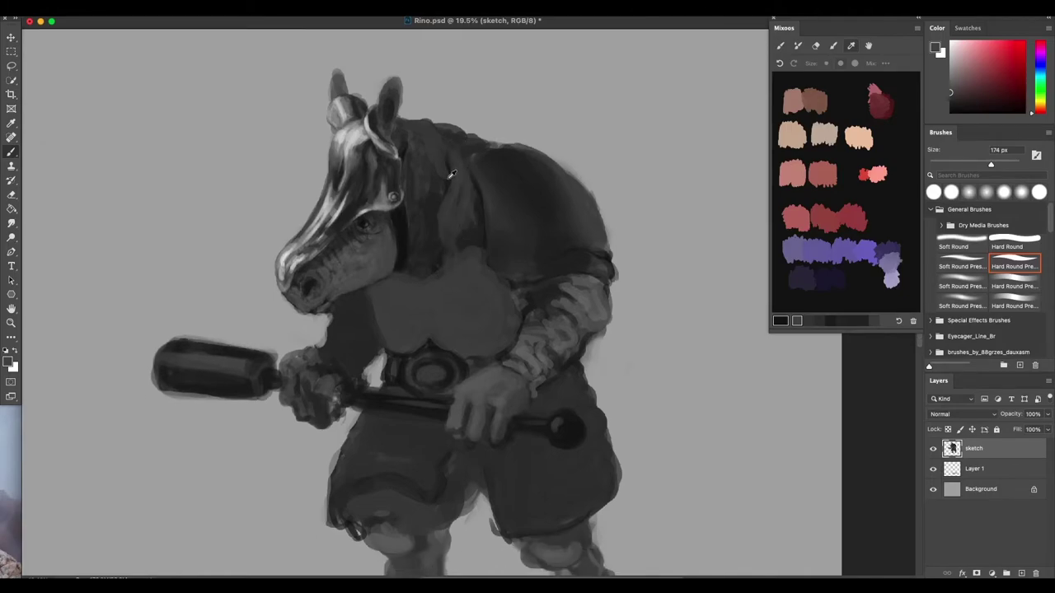
# Paint dark gaps between the mane strands and along the shoulder armour, reducing the brush to 108 px.
pyautogui.keyDown('alt'); pyautogui.click(451, 173); pyautogui.keyUp('alt')
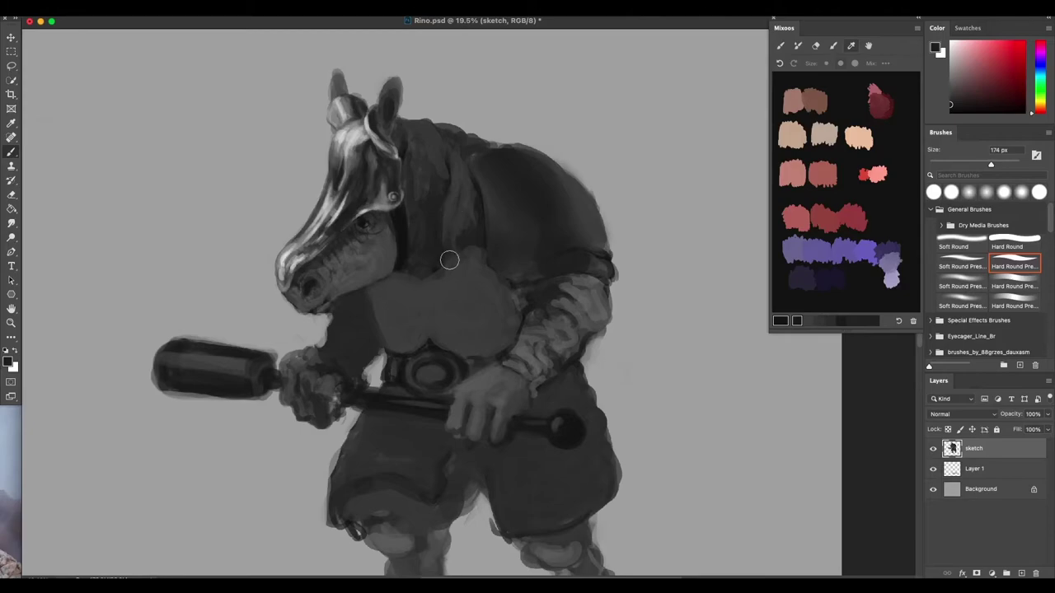
pyautogui.moveTo(449, 260); pyautogui.dragTo(477, 211)
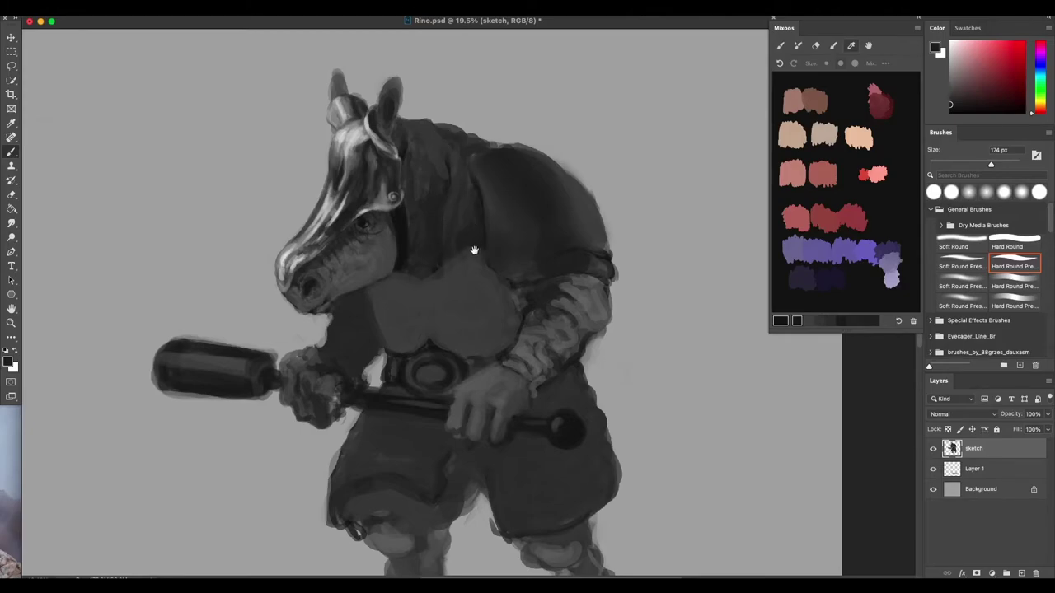
pyautogui.moveTo(478, 221)
pyautogui.mouseDown()
pyautogui.moveTo(453, 224)
pyautogui.moveTo(438, 248)
pyautogui.mouseUp()
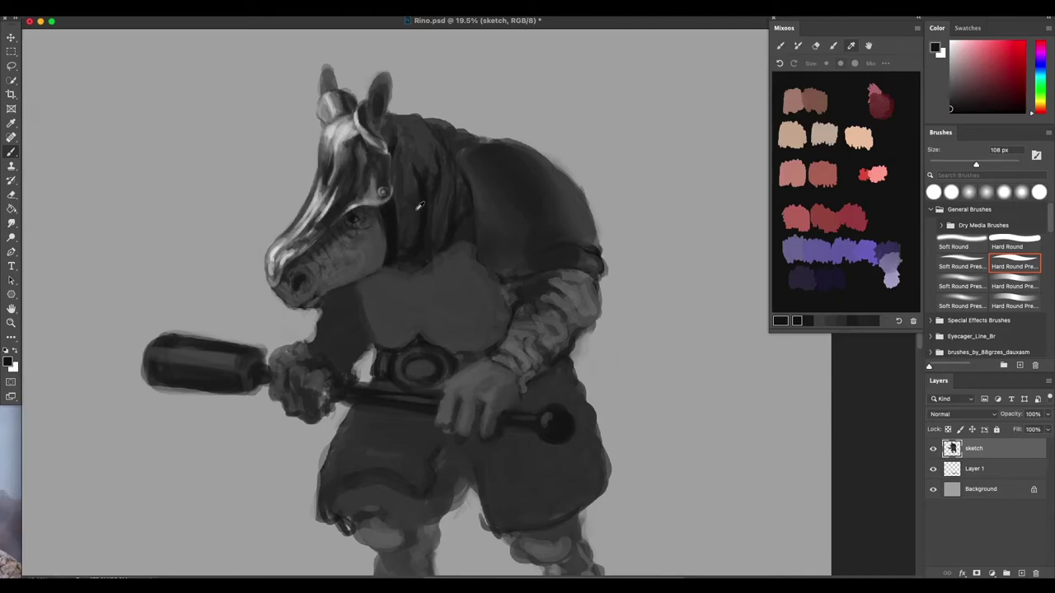
# Brush mid-grey strands down the mane behind the cheek strap with a 234 px brush and sampled greys.
pyautogui.keyDown('ctrl'); pyautogui.keyDown('alt'); pyautogui.moveTo(414, 213); pyautogui.dragTo(410, 188); pyautogui.keyUp('alt'); pyautogui.keyUp('ctrl')
pyautogui.keyDown('alt'); pyautogui.click(411, 185); pyautogui.keyUp('alt')
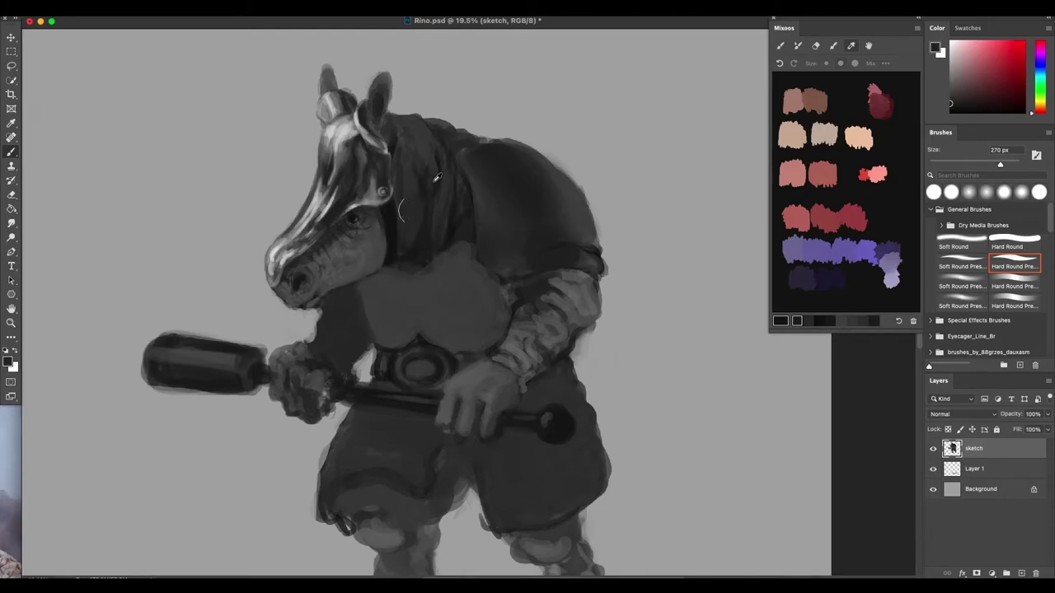
pyautogui.moveTo(431, 179); pyautogui.dragTo(431, 186)
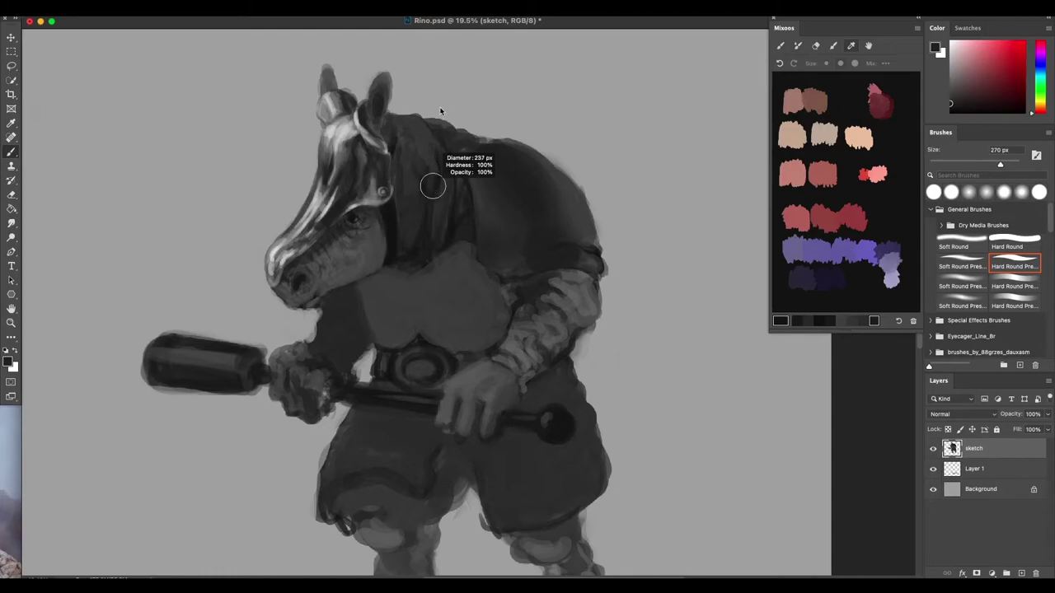
pyautogui.moveTo(439, 99)
pyautogui.mouseDown()
pyautogui.moveTo(436, 66)
pyautogui.moveTo(384, 235)
pyautogui.mouseUp()
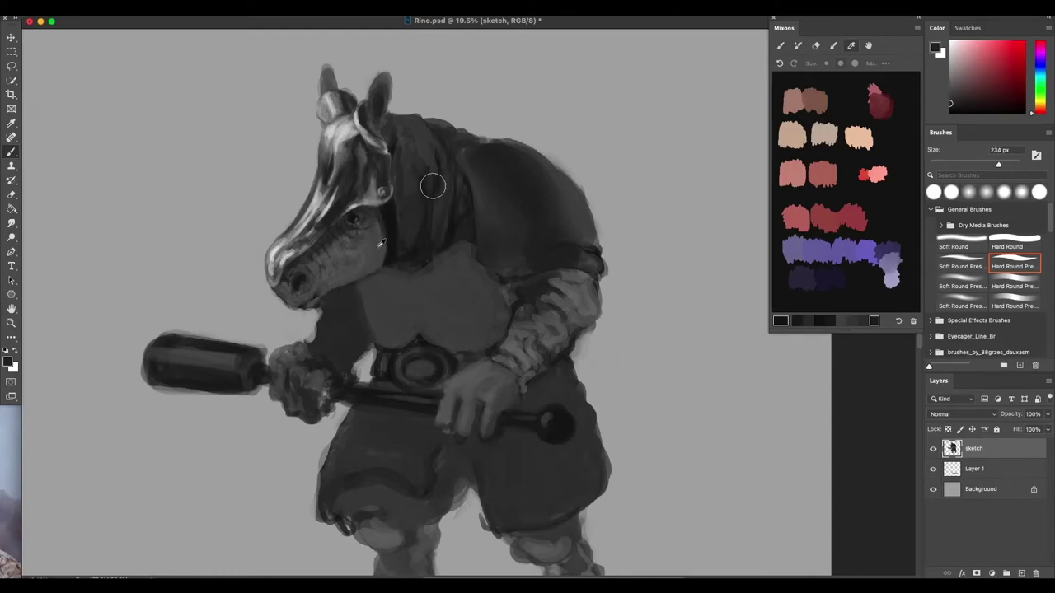
pyautogui.keyDown('alt'); pyautogui.click(381, 244); pyautogui.keyUp('alt')
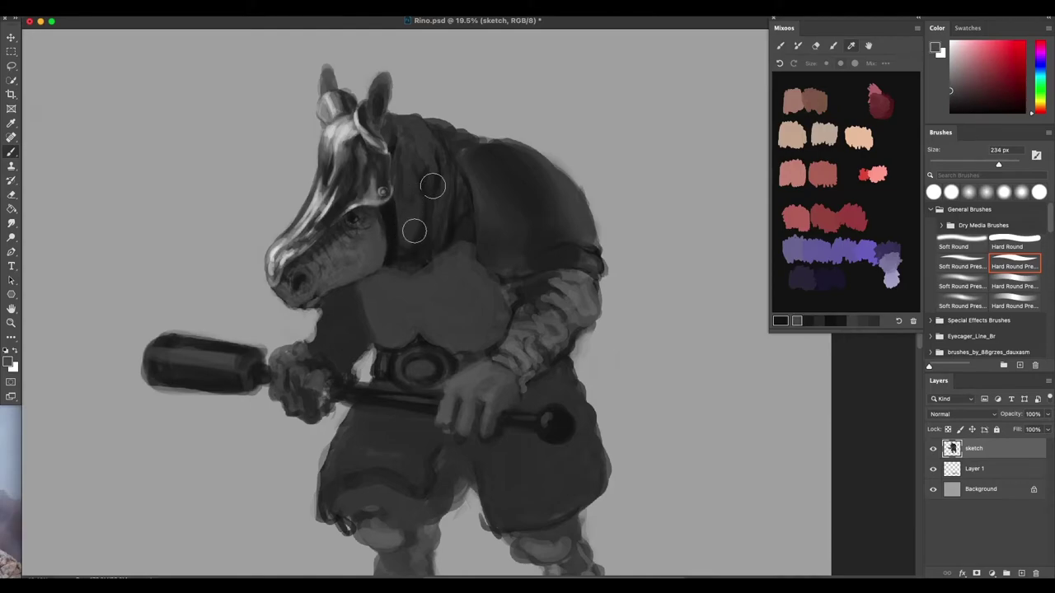
pyautogui.moveTo(407, 212); pyautogui.dragTo(407, 203)
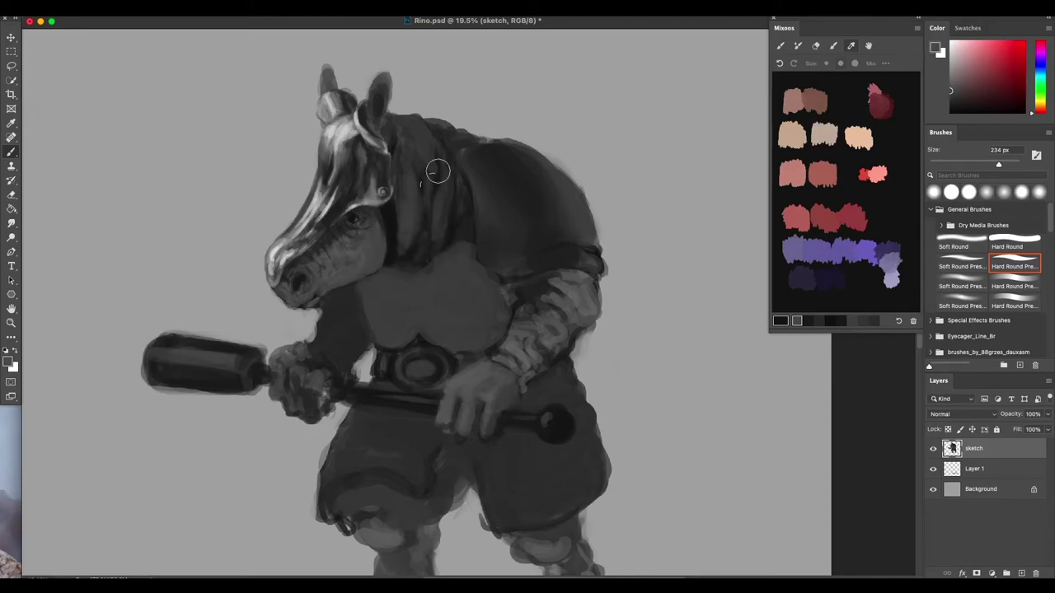
pyautogui.moveTo(426, 128)
pyautogui.mouseDown()
pyautogui.moveTo(425, 109)
pyautogui.moveTo(426, 127)
pyautogui.mouseUp()
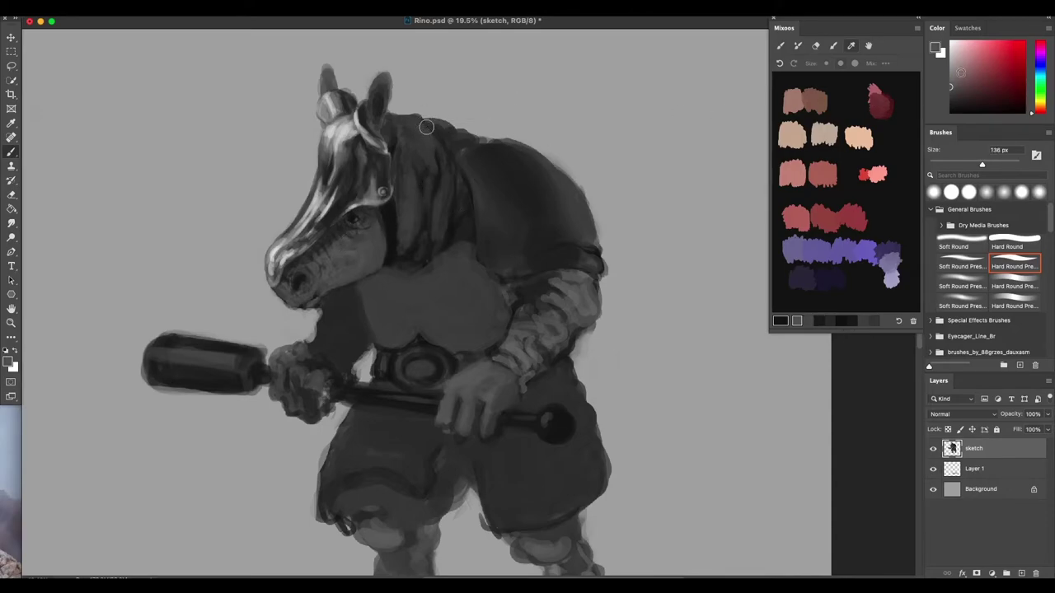
# Brush mid-grey and dark strands through the mane behind the ear and cheek strap with greys sampled nearby and a 213 px brush.
pyautogui.keyDown('alt'); pyautogui.click(426, 127); pyautogui.keyUp('alt')
pyautogui.moveTo(426, 127)
pyautogui.mouseDown()
pyautogui.moveTo(405, 122)
pyautogui.moveTo(439, 127)
pyautogui.moveTo(448, 143)
pyautogui.mouseUp()
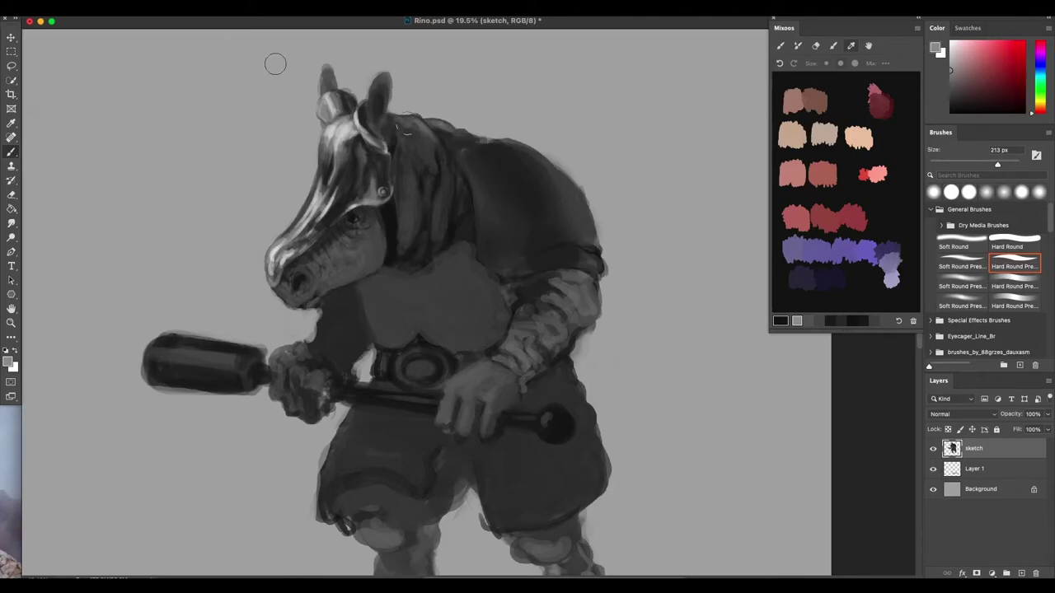
pyautogui.moveTo(457, 124)
pyautogui.mouseDown()
pyautogui.moveTo(472, 163)
pyautogui.moveTo(457, 146)
pyautogui.moveTo(438, 218)
pyautogui.mouseUp()
pyautogui.keyDown('alt'); pyautogui.click(445, 191); pyautogui.keyUp('alt')
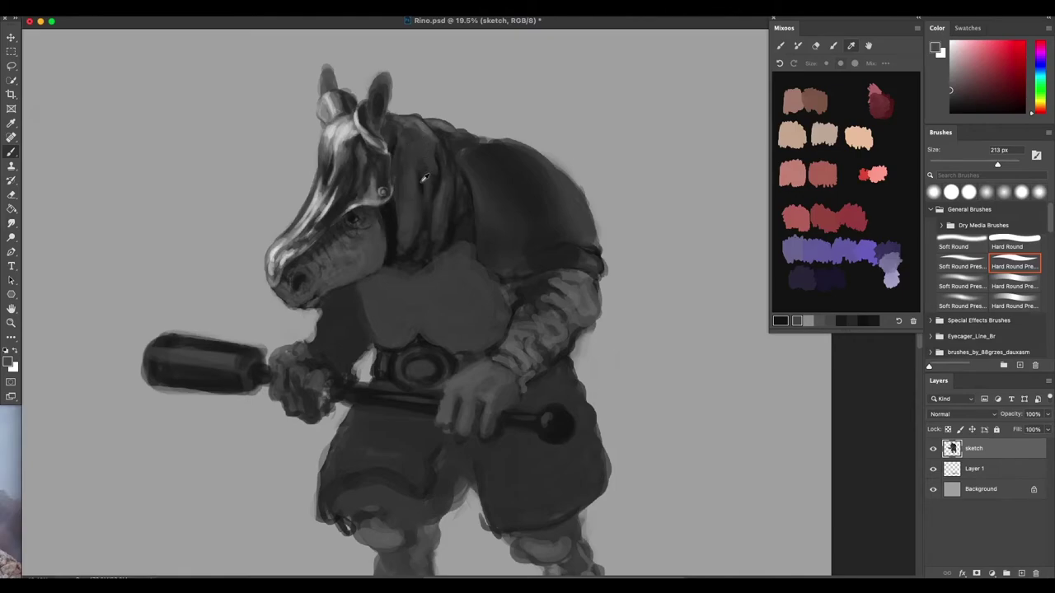
pyautogui.keyDown('alt'); pyautogui.click(426, 175); pyautogui.keyUp('alt')
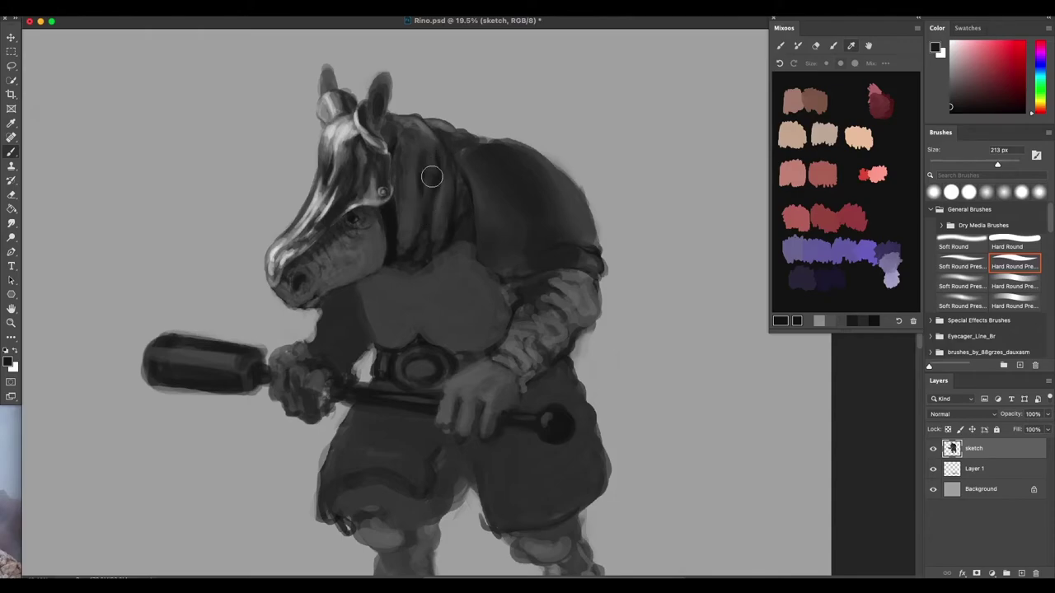
pyautogui.scroll(-2, 499, 305)
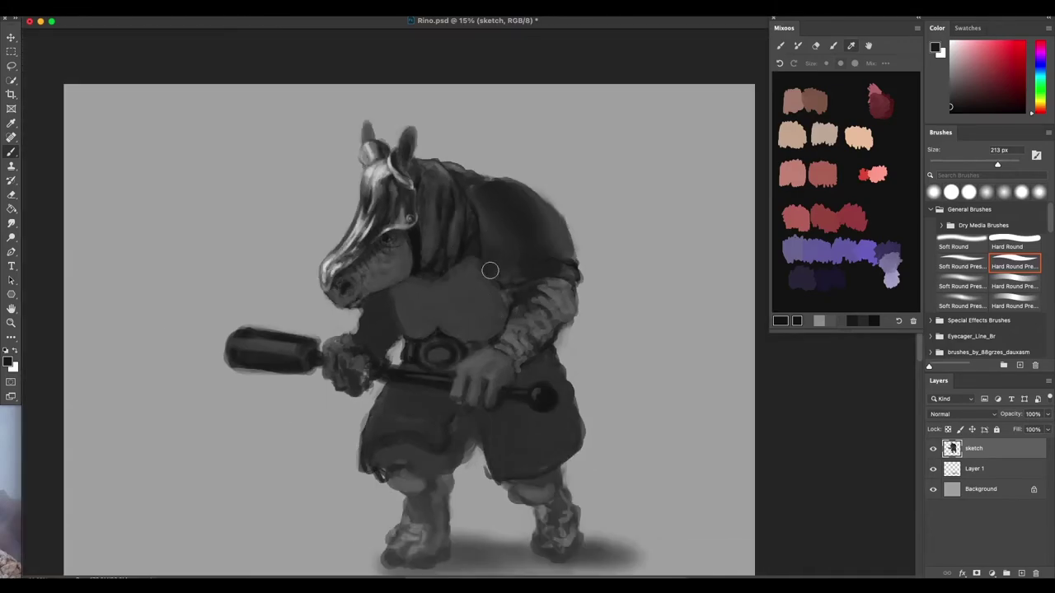
pyautogui.scroll(1, 470, 236)
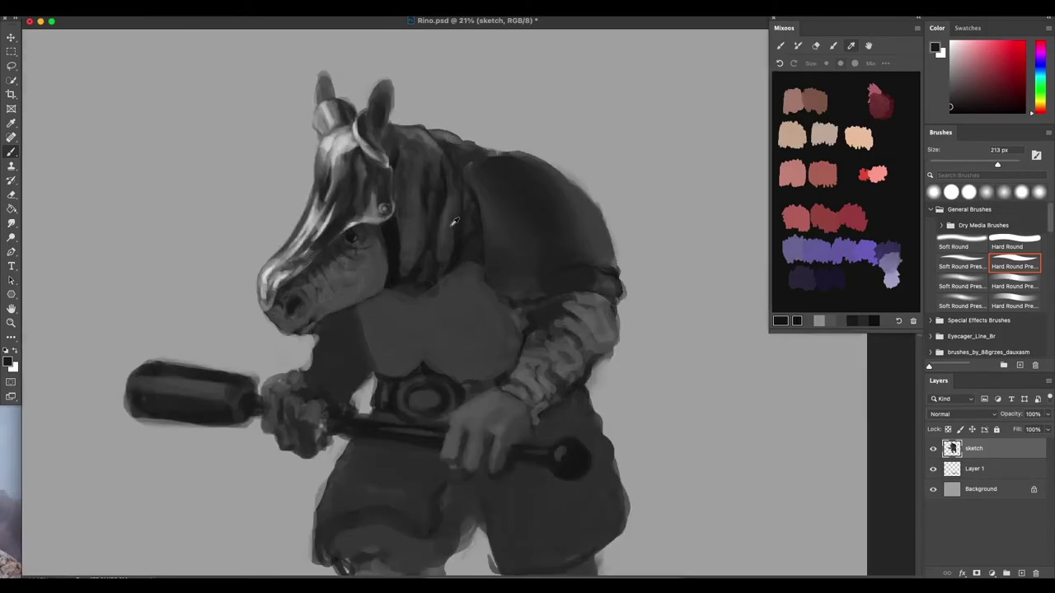
# Cover the rear mane strands beside the shoulder armour with sampled dark grey, forming a plain dark shape from neck to chest.
pyautogui.keyDown('alt'); pyautogui.click(460, 220); pyautogui.keyUp('alt')
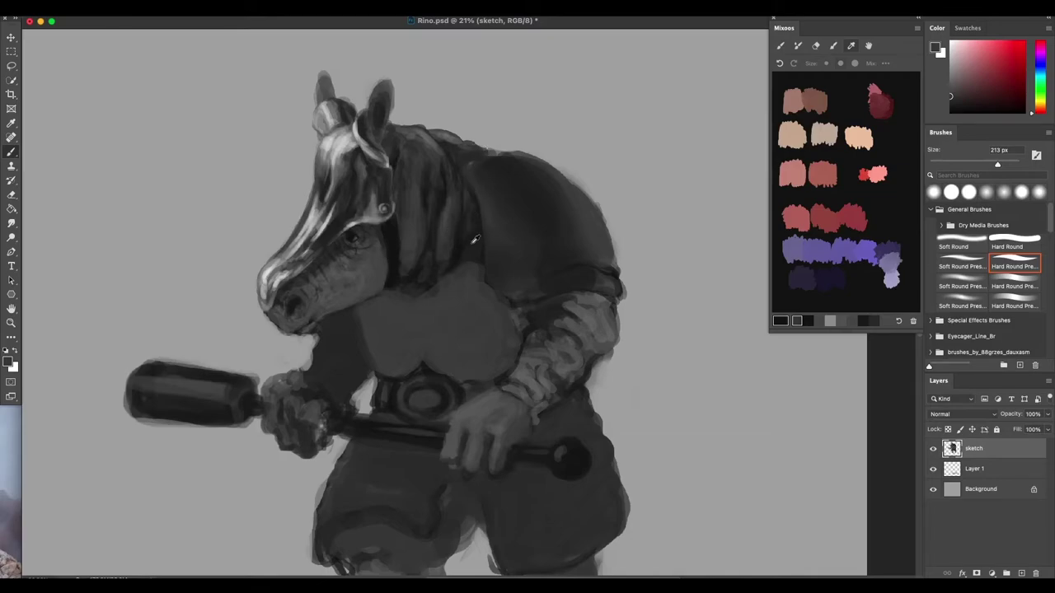
pyautogui.keyDown('alt'); pyautogui.click(577, 286); pyautogui.keyUp('alt')
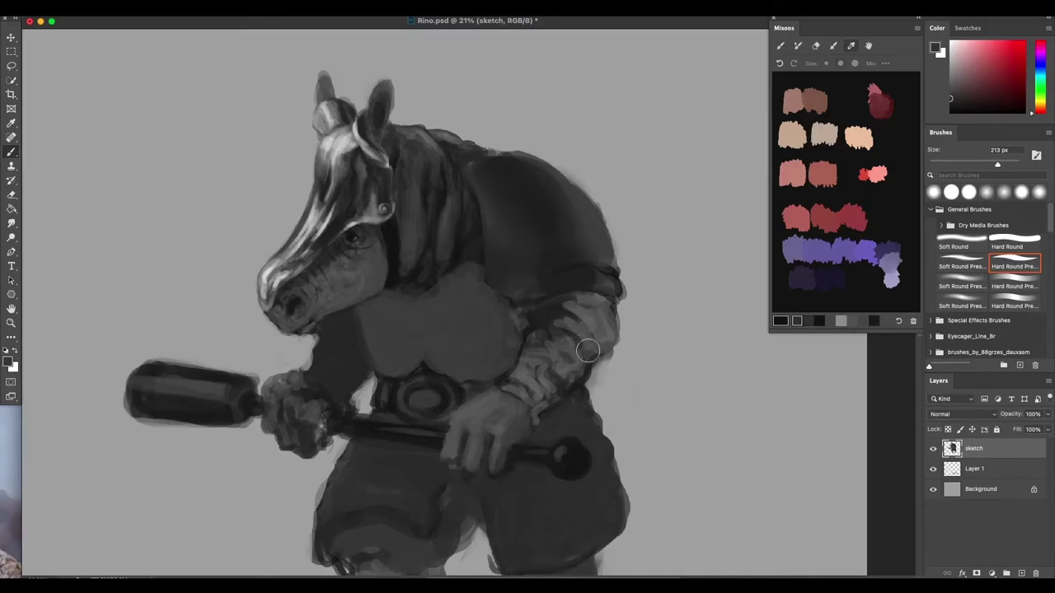
pyautogui.keyDown('alt'); pyautogui.click(468, 203); pyautogui.keyUp('alt')
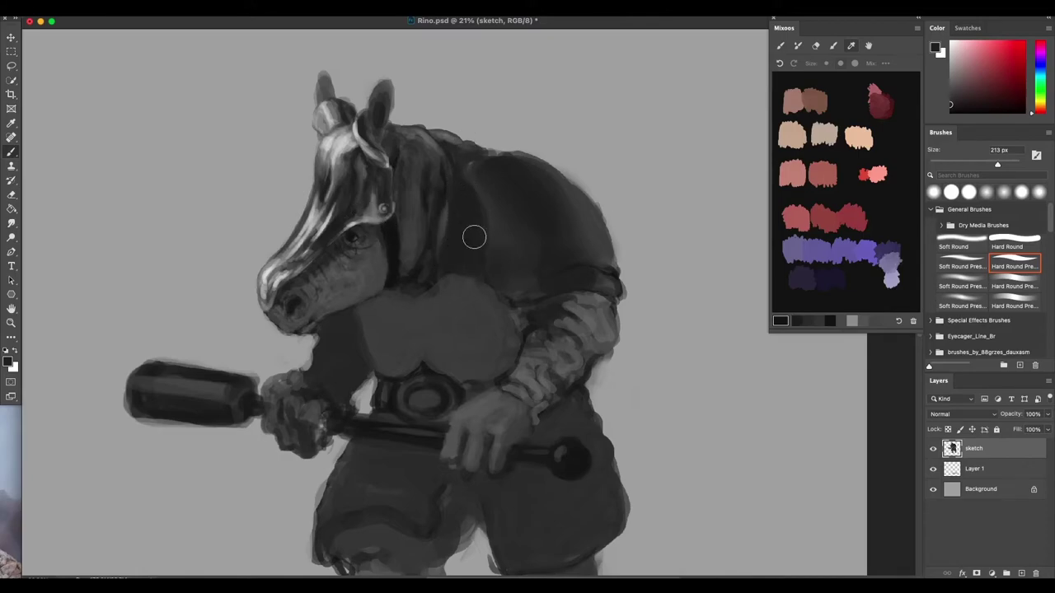
pyautogui.moveTo(465, 168)
pyautogui.mouseDown()
pyautogui.moveTo(430, 115)
pyautogui.moveTo(461, 153)
pyautogui.moveTo(458, 132)
pyautogui.moveTo(436, 121)
pyautogui.moveTo(473, 148)
pyautogui.moveTo(468, 136)
pyautogui.moveTo(499, 144)
pyautogui.moveTo(427, 121)
pyautogui.mouseUp()
# Undo the last dark strokes around the top of the neck and beside the shoulder armour.
pyautogui.press('super+z')
pyautogui.press('super+z')
pyautogui.press('super+z')
pyautogui.press('super+z')
pyautogui.press('super+z')
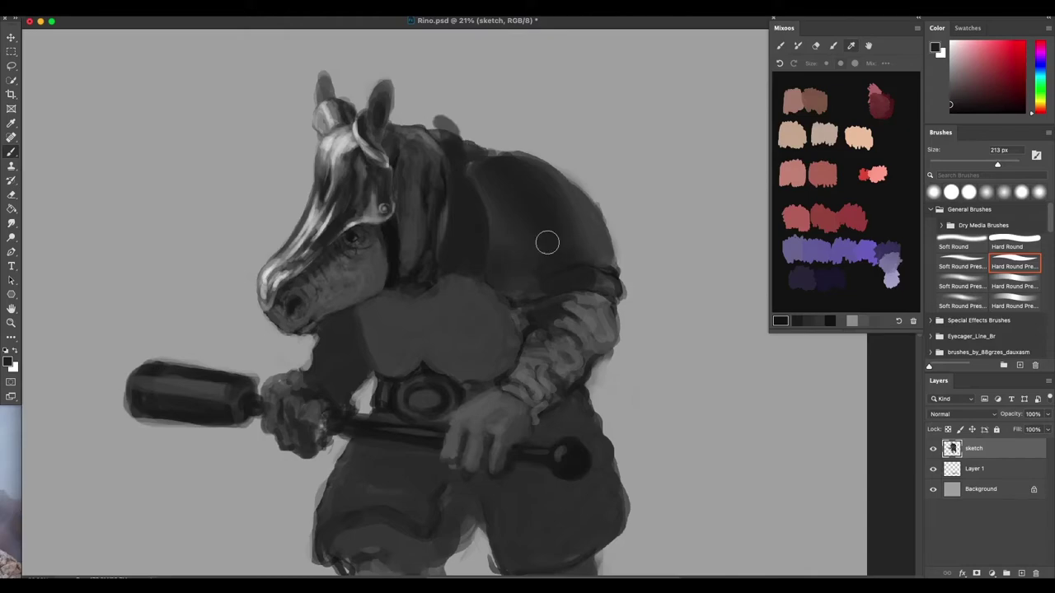
pyautogui.moveTo(453, 133); pyautogui.dragTo(458, 155)
pyautogui.press('super+z')
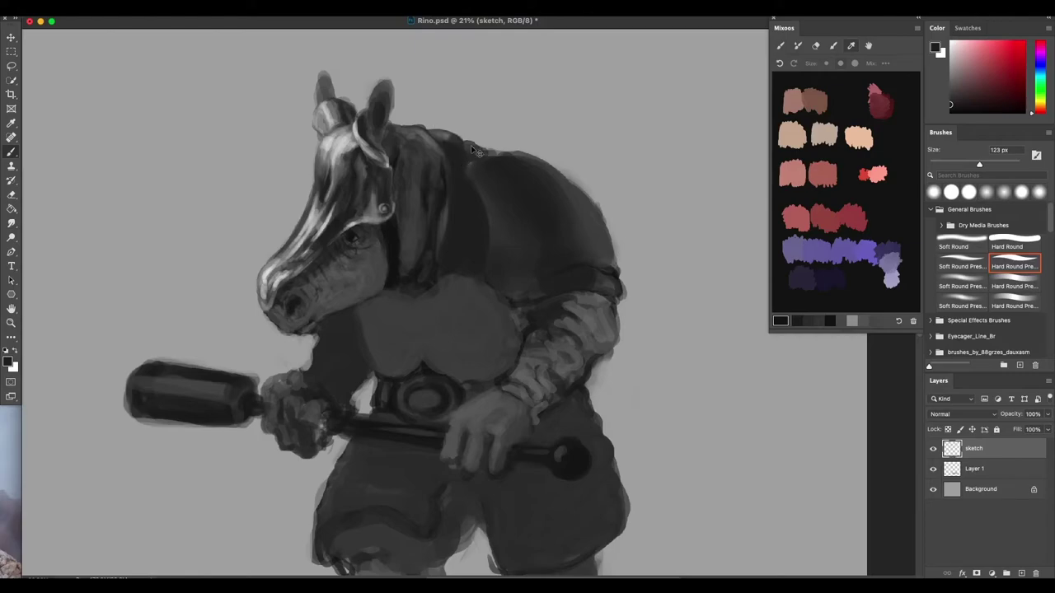
pyautogui.press('super+z')
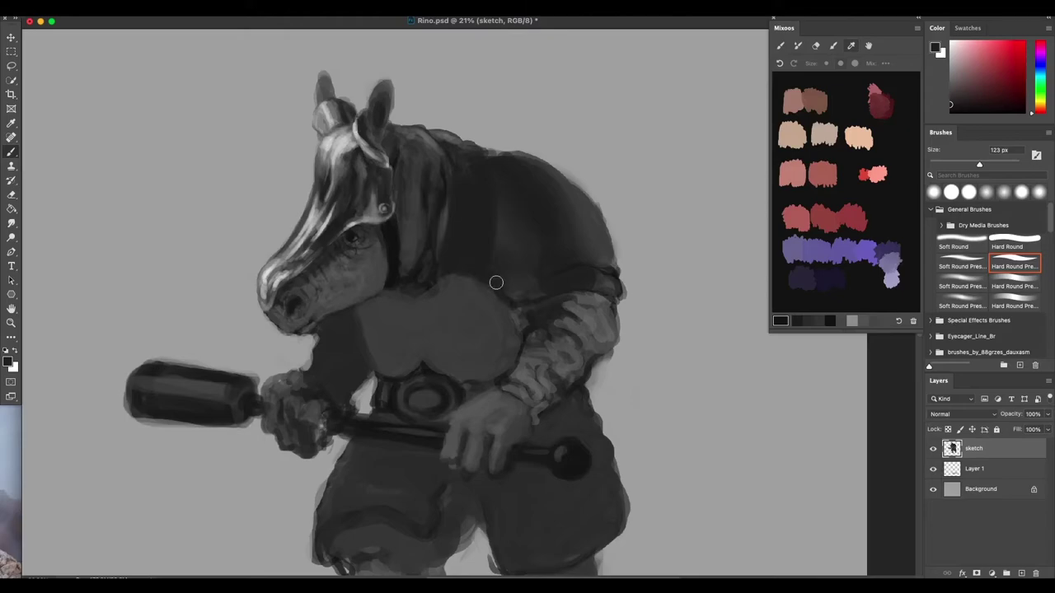
# Outline the shoulder armour's back edge and the band above the sleeve with sampled near-black and a 123 px brush.
pyautogui.keyDown('alt'); pyautogui.click(452, 246); pyautogui.keyUp('alt')
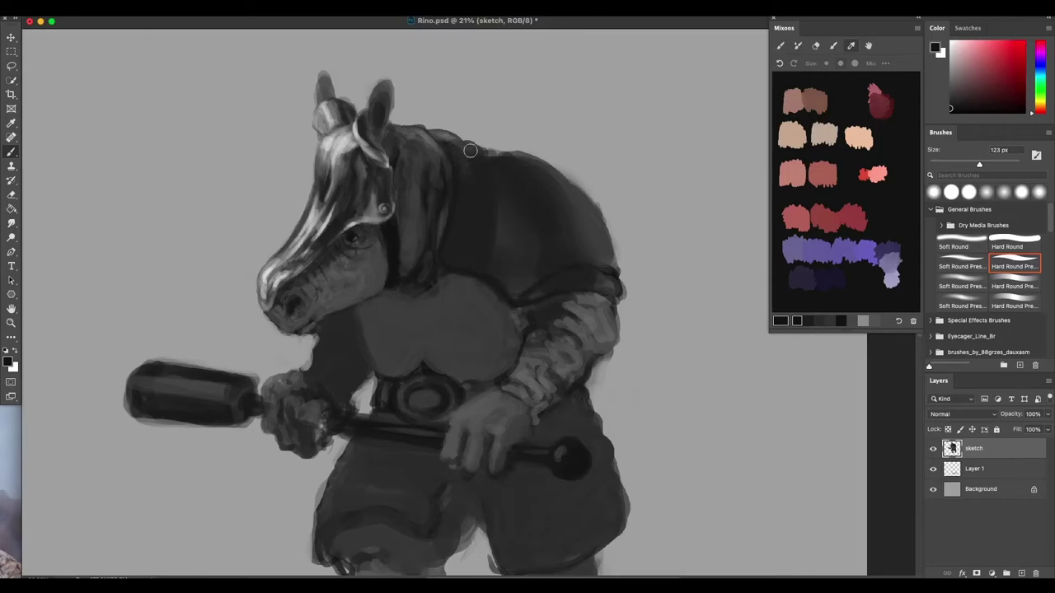
pyautogui.moveTo(508, 155); pyautogui.dragTo(585, 190)
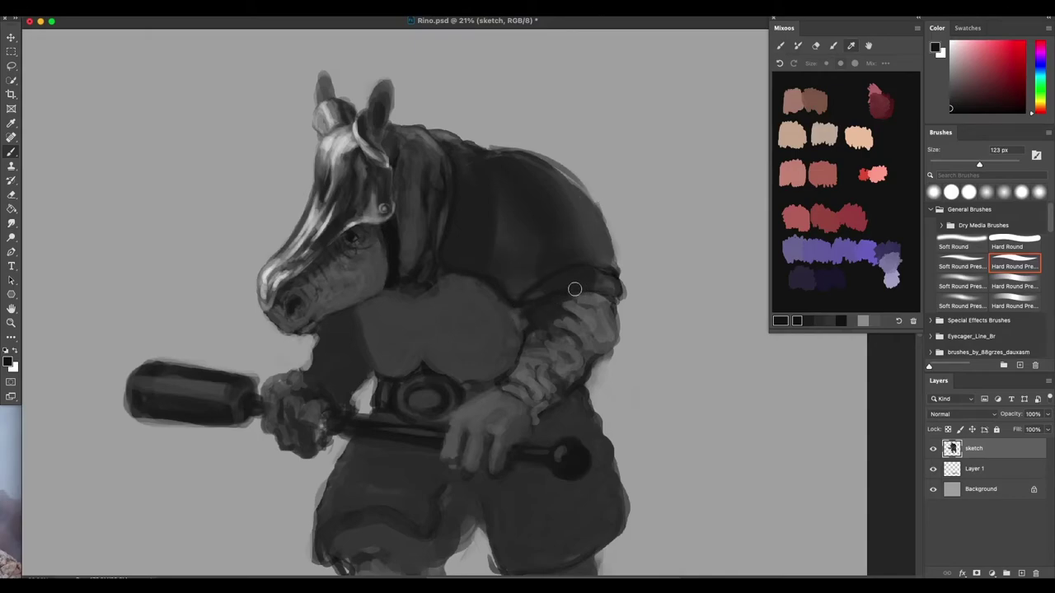
pyautogui.keyDown('alt'); pyautogui.click(538, 294); pyautogui.keyUp('alt')
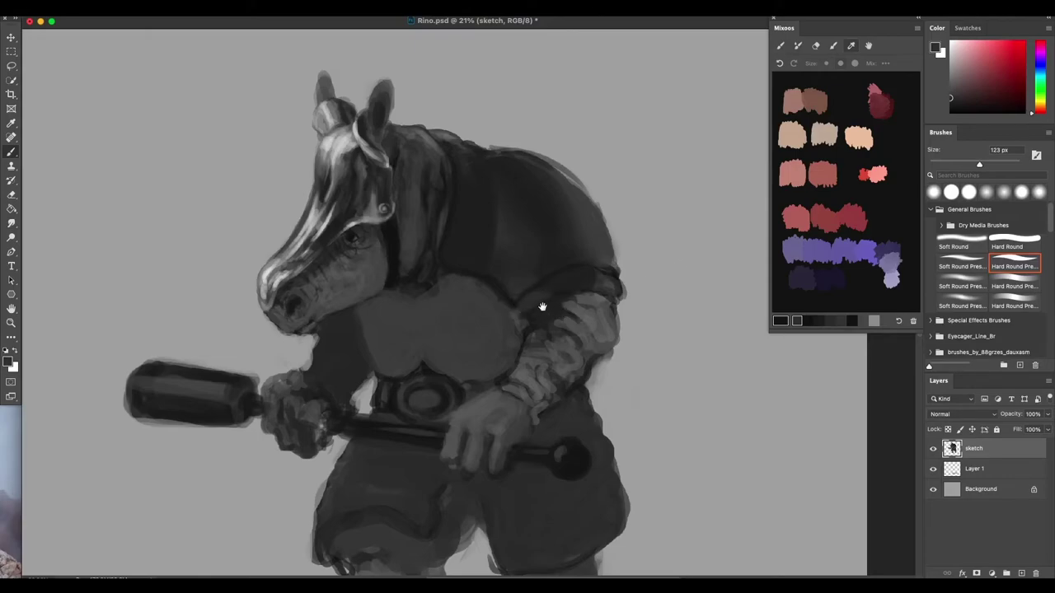
pyautogui.moveTo(542, 307); pyautogui.dragTo(535, 296)
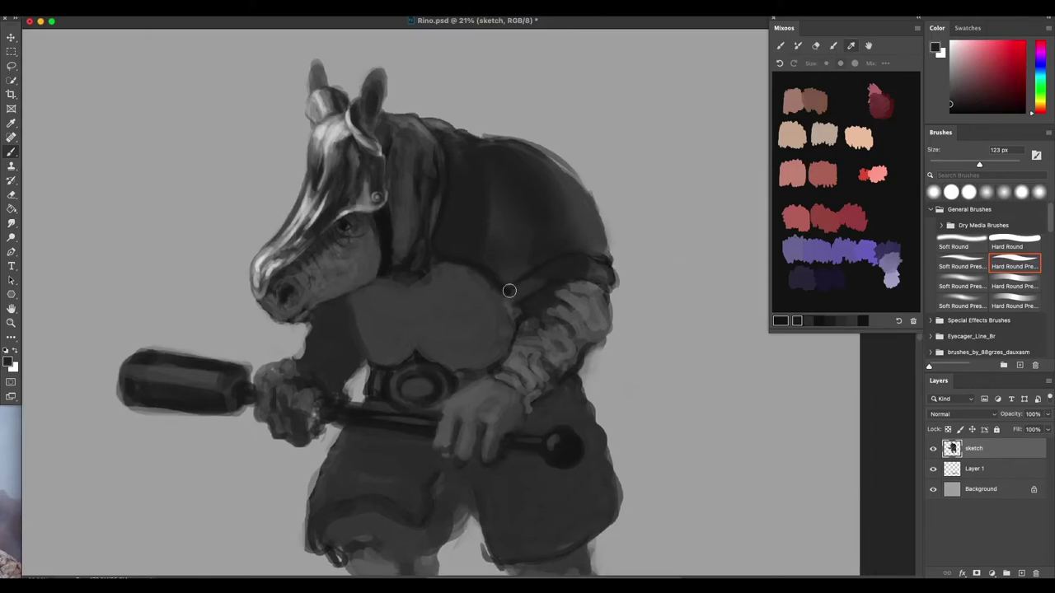
# Strengthen the dark contour along the top of the shoulder armour and cover the pale rim with sampled dark grey.
pyautogui.scroll(-2, 569, 328)
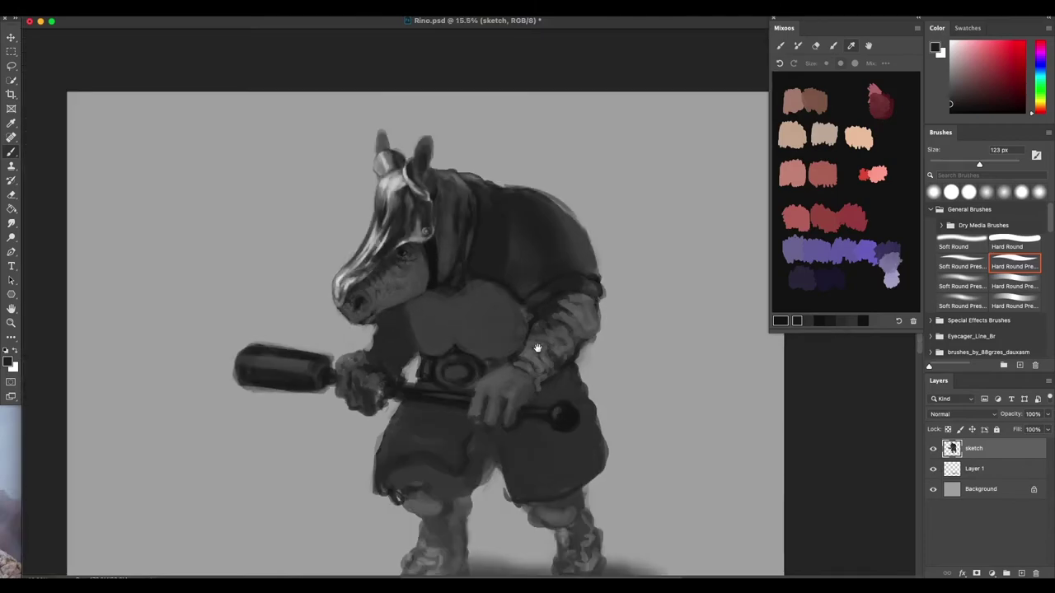
pyautogui.moveTo(537, 348); pyautogui.dragTo(521, 315)
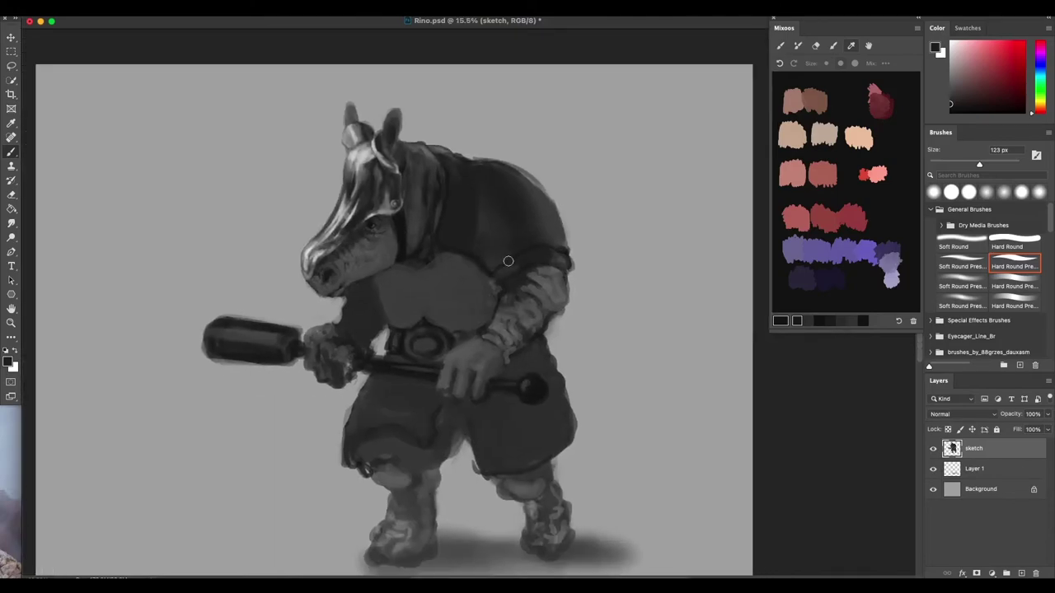
pyautogui.scroll(2, 510, 262)
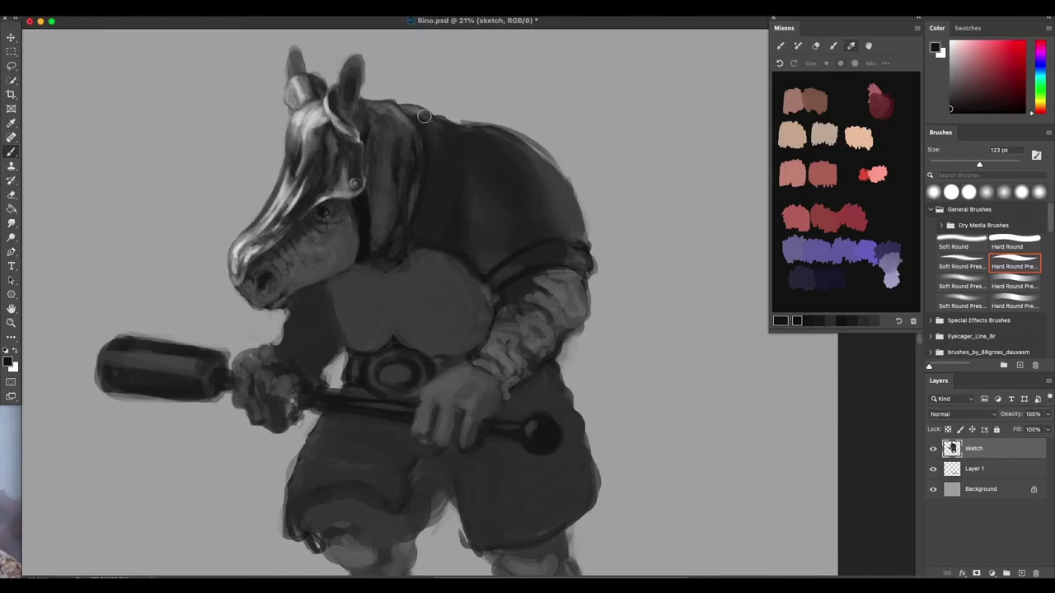
pyautogui.moveTo(478, 123); pyautogui.dragTo(539, 154)
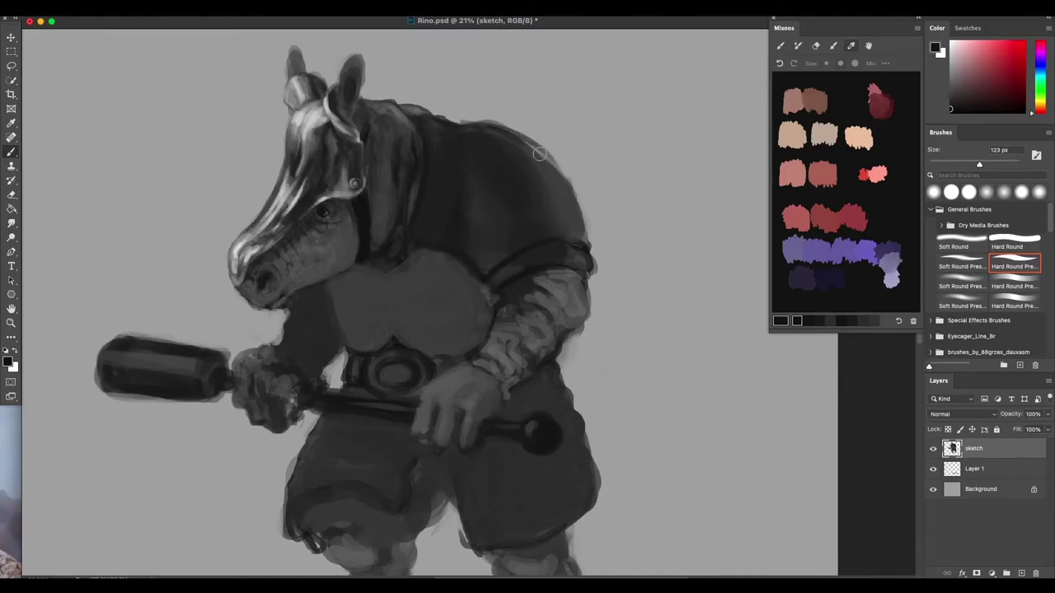
pyautogui.keyDown('alt'); pyautogui.click(500, 137); pyautogui.keyUp('alt')
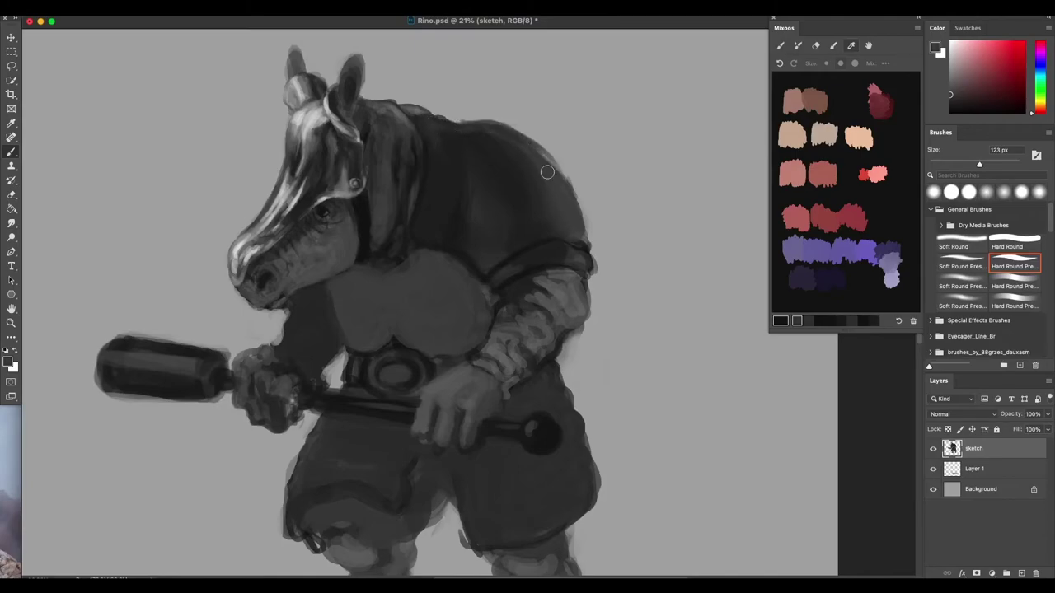
# Soften the shoulder armour's outer back edge down to the band with a 259 px brush at 47% hardness.
pyautogui.moveTo(546, 171); pyautogui.dragTo(567, 122)
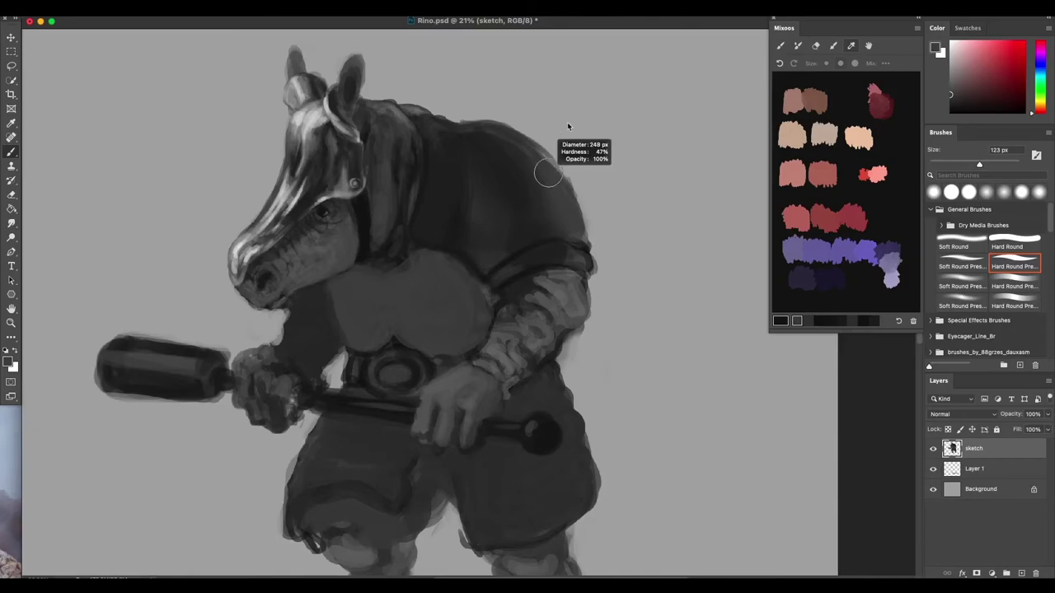
pyautogui.rightClick(581, 232)
pyautogui.rightClick(546, 171)
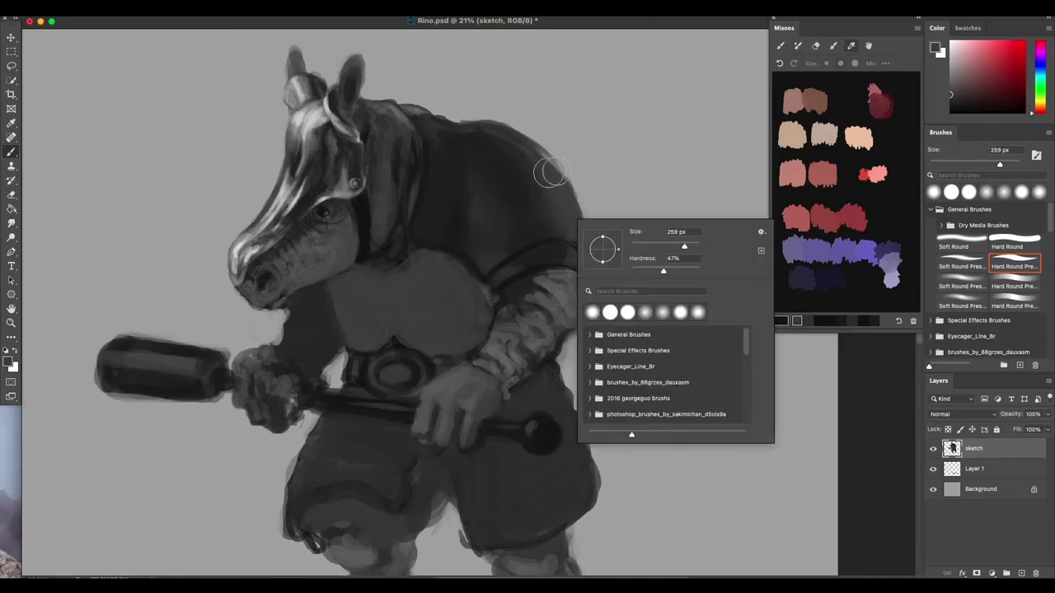
pyautogui.click(548, 173)
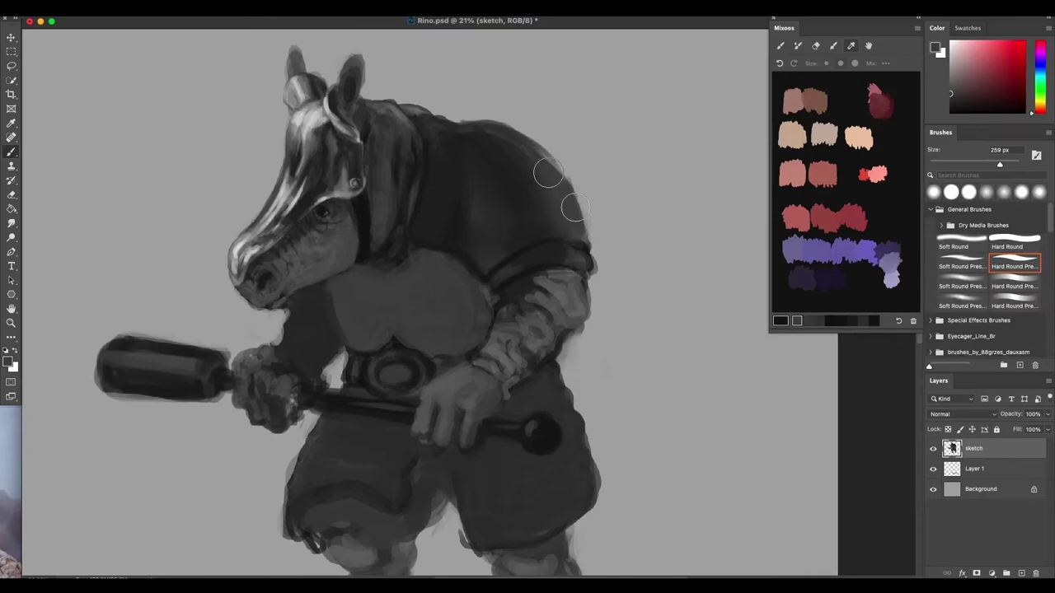
pyautogui.moveTo(581, 241)
pyautogui.mouseDown()
pyautogui.moveTo(552, 168)
pyautogui.moveTo(492, 128)
pyautogui.moveTo(515, 135)
pyautogui.moveTo(568, 188)
pyautogui.moveTo(550, 155)
pyautogui.moveTo(583, 222)
pyautogui.moveTo(500, 127)
pyautogui.moveTo(537, 150)
pyautogui.moveTo(584, 240)
pyautogui.mouseUp()
# Brush a slightly lighter grey down the front of the shoulder armour beside the mane, enlarging the brush to 359 px.
pyautogui.moveTo(490, 131)
pyautogui.mouseDown()
pyautogui.moveTo(448, 129)
pyautogui.moveTo(473, 122)
pyautogui.moveTo(435, 116)
pyautogui.moveTo(437, 167)
pyautogui.moveTo(445, 154)
pyautogui.moveTo(454, 172)
pyautogui.moveTo(435, 144)
pyautogui.moveTo(433, 161)
pyautogui.moveTo(427, 129)
pyautogui.moveTo(429, 171)
pyautogui.moveTo(423, 126)
pyautogui.moveTo(433, 150)
pyautogui.moveTo(413, 245)
pyautogui.moveTo(435, 146)
pyautogui.moveTo(457, 168)
pyautogui.mouseUp()
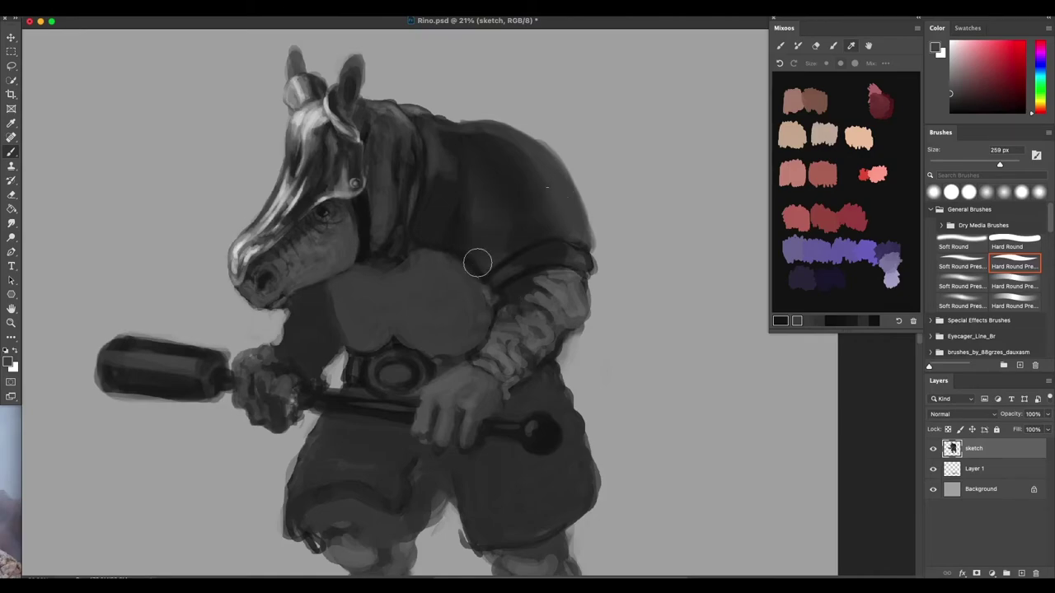
pyautogui.keyDown('alt'); pyautogui.click(452, 169); pyautogui.keyUp('alt')
pyautogui.moveTo(453, 185); pyautogui.dragTo(463, 182)
pyautogui.moveTo(458, 81); pyautogui.dragTo(455, 56)
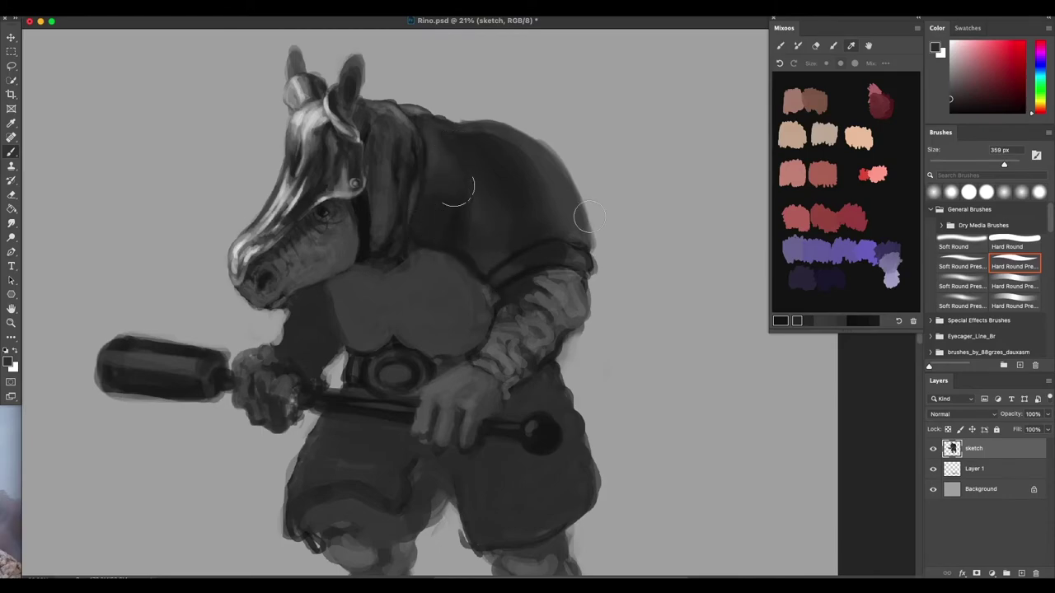
# Blend the upper front of the shoulder armour into the dark centre with darker greys sampled from it and the 359 px brush.
pyautogui.keyDown('alt'); pyautogui.click(465, 140); pyautogui.keyUp('alt')
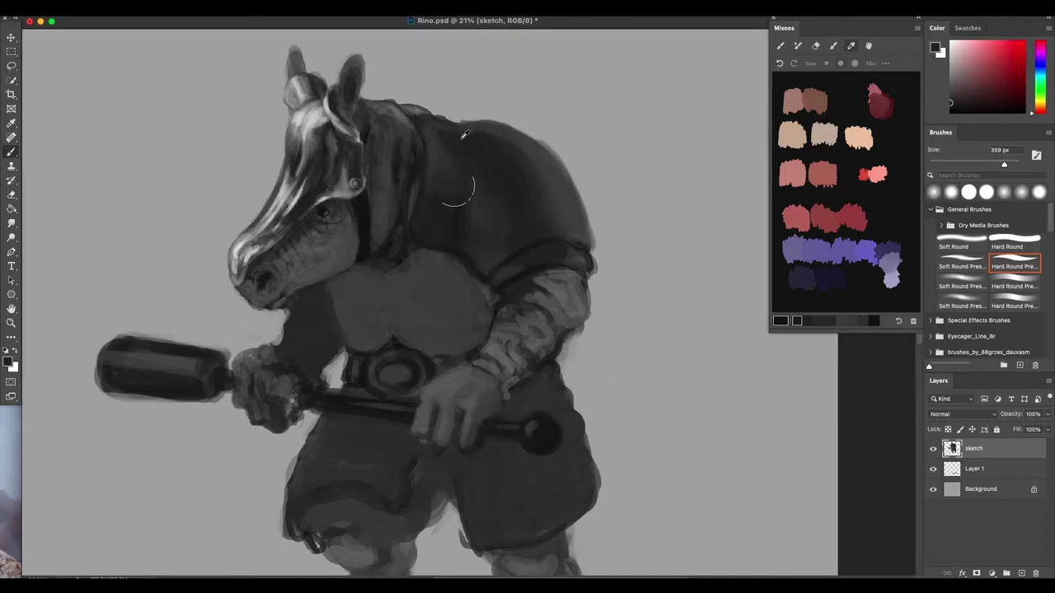
pyautogui.keyDown('alt'); pyautogui.click(463, 136); pyautogui.keyUp('alt')
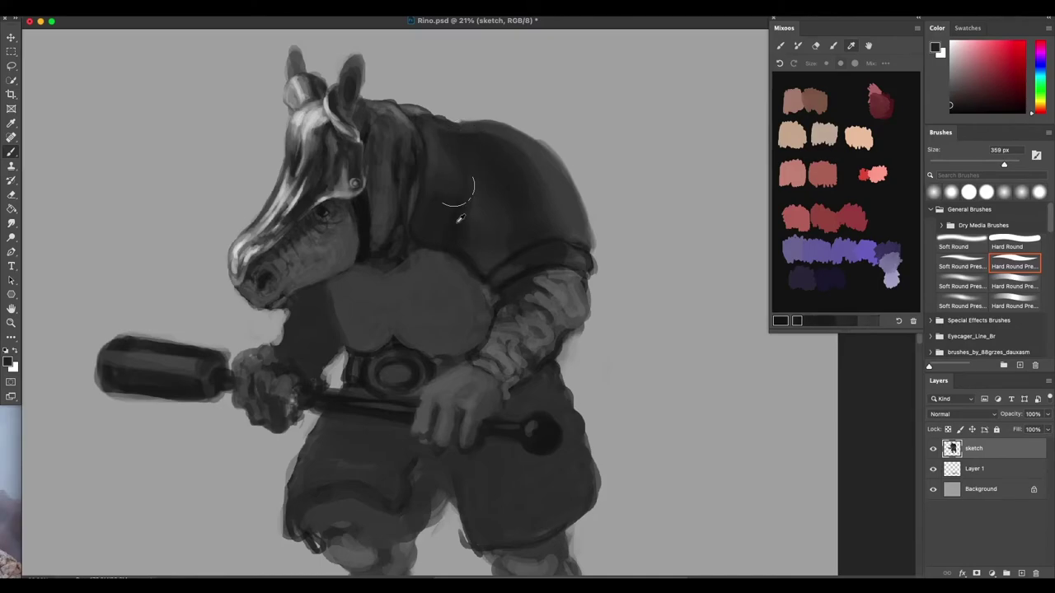
pyautogui.keyDown('alt'); pyautogui.click(466, 179); pyautogui.keyUp('alt')
pyautogui.moveTo(464, 141); pyautogui.dragTo(462, 141)
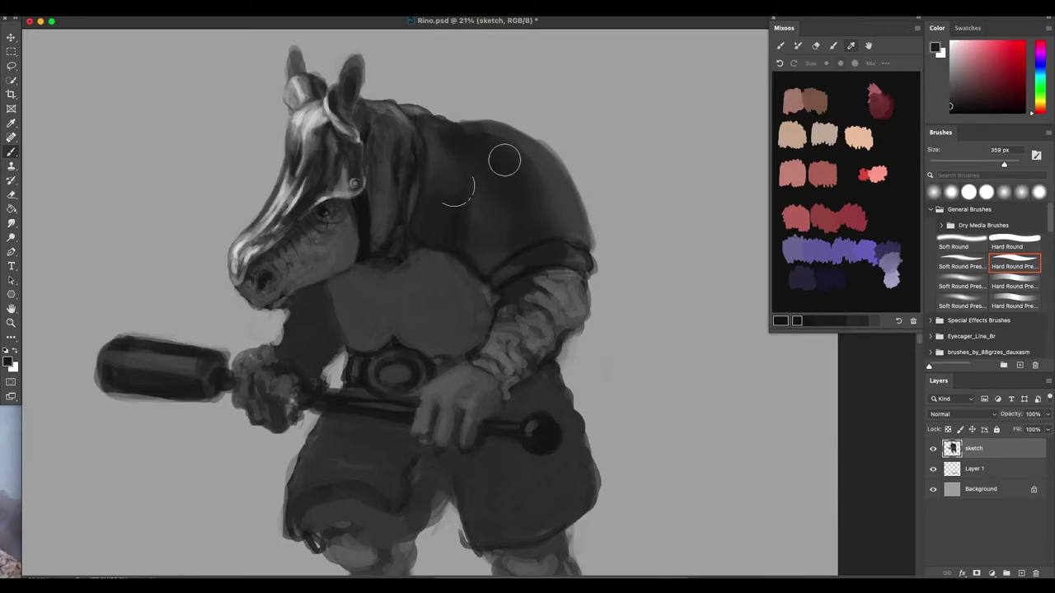
# Shade the middle of the shoulder armour with broad soft dark strokes, enlarging the brush to 499 px and 661 px.
pyautogui.moveTo(496, 168)
pyautogui.keyDown('ctrl'); pyautogui.keyDown('alt'); pyautogui.mouseDown()
pyautogui.moveTo(551, 95)
pyautogui.moveTo(495, 182)
pyautogui.moveTo(492, 161)
pyautogui.moveTo(512, 183)
pyautogui.moveTo(475, 148)
pyautogui.mouseUp(); pyautogui.keyUp('alt'); pyautogui.keyUp('ctrl')
pyautogui.scroll(-4, 588, 353)
pyautogui.scroll(3, 551, 266)
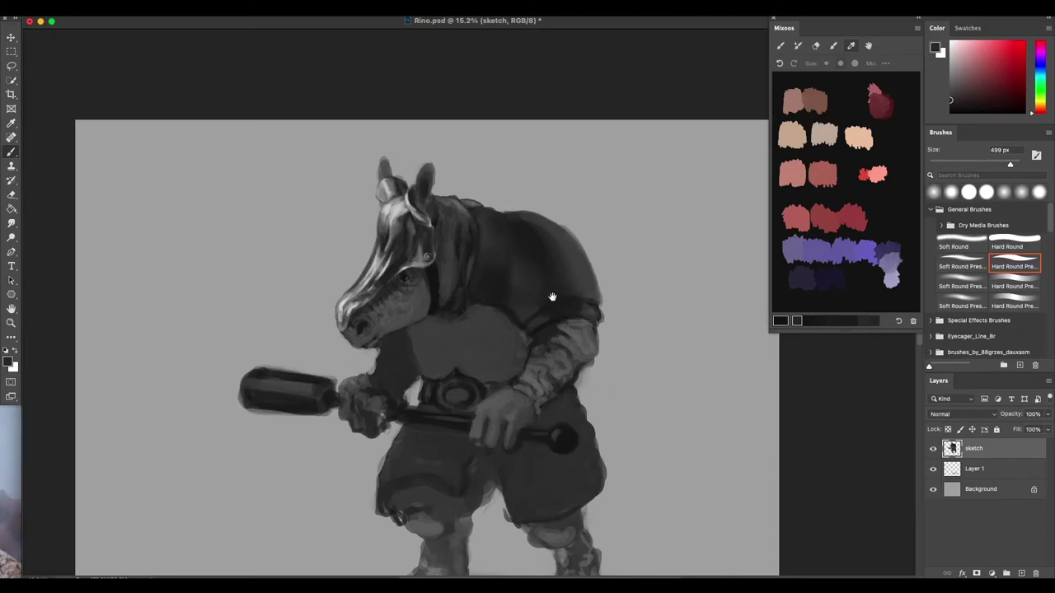
pyautogui.scroll(-3, 549, 299)
pyautogui.hscroll(2, 549, 299)
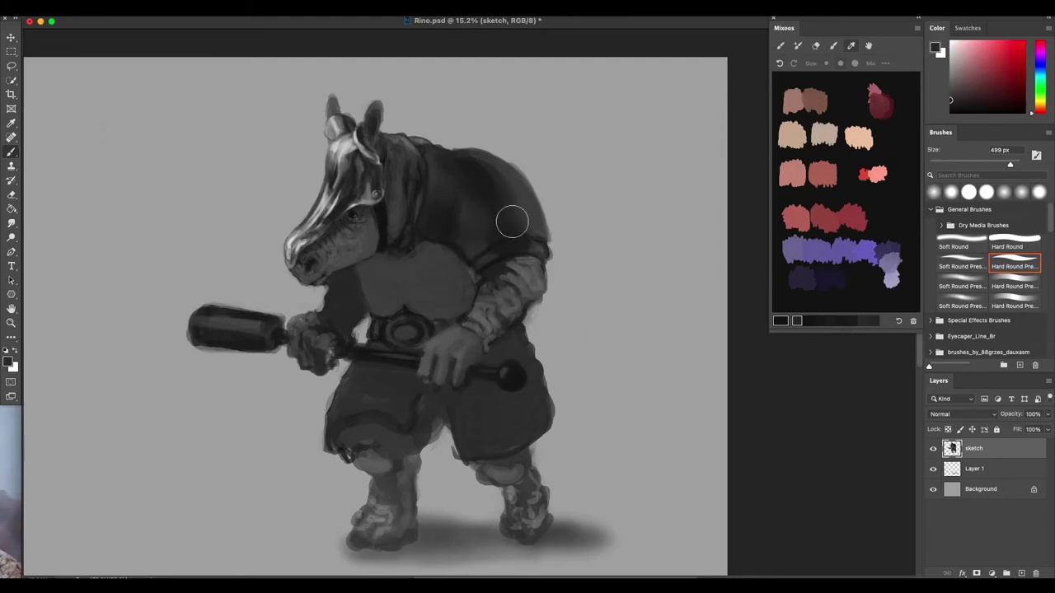
pyautogui.moveTo(506, 225)
pyautogui.mouseDown()
pyautogui.moveTo(485, 148)
pyautogui.moveTo(470, 168)
pyautogui.mouseUp()
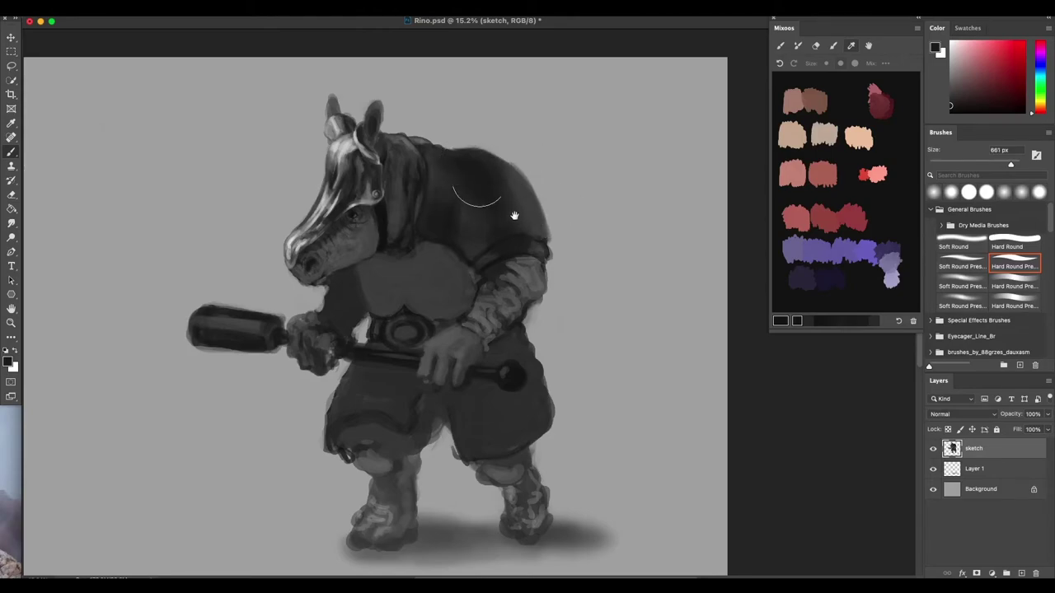
# Paint a thin light edge between the mane and the shoulder armour with a lighter sampled grey and a 96 px brush.
pyautogui.moveTo(563, 146); pyautogui.dragTo(532, 123)
pyautogui.moveTo(494, 190)
pyautogui.mouseDown()
pyautogui.moveTo(483, 190)
pyautogui.moveTo(492, 168)
pyautogui.moveTo(438, 192)
pyautogui.mouseUp()
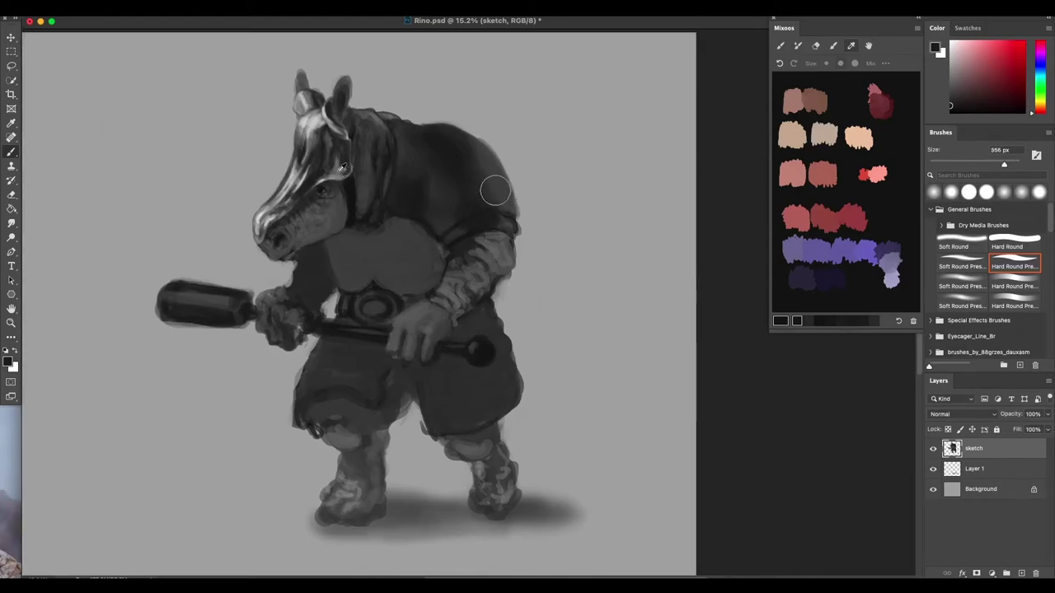
pyautogui.press('x')
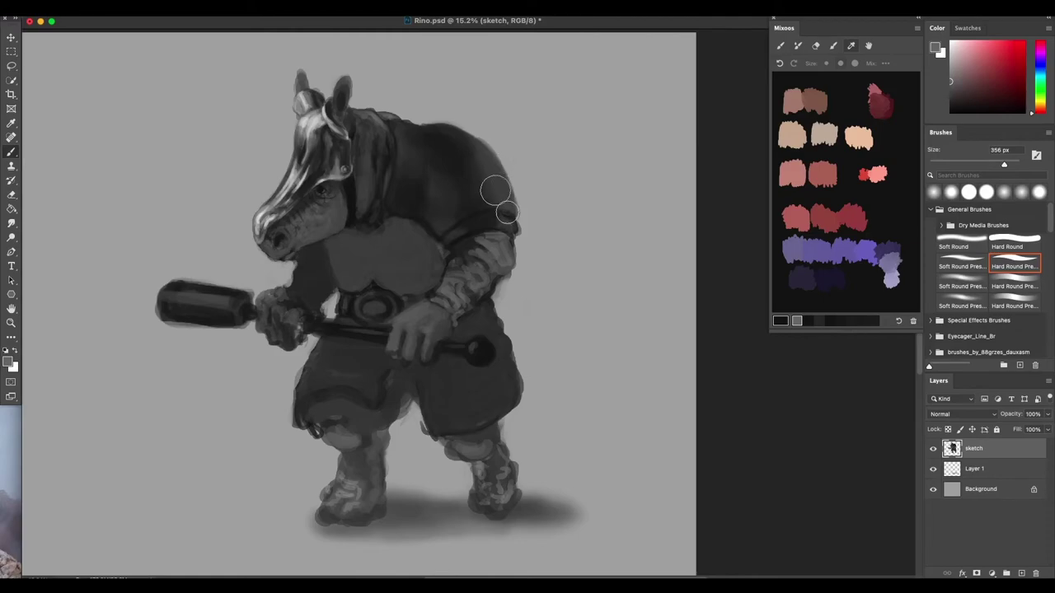
pyautogui.moveTo(507, 212); pyautogui.dragTo(494, 182)
pyautogui.scroll(2, 494, 182)
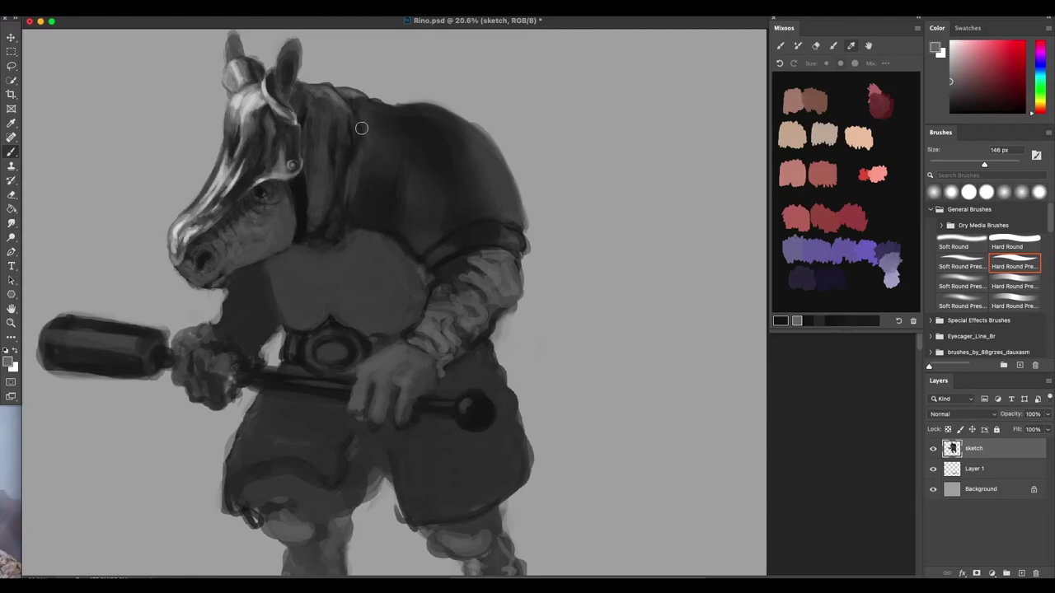
pyautogui.moveTo(363, 182)
pyautogui.mouseDown()
pyautogui.moveTo(351, 182)
pyautogui.moveTo(387, 98)
pyautogui.mouseUp()
pyautogui.moveTo(350, 198); pyautogui.dragTo(360, 142)
pyautogui.moveTo(350, 196); pyautogui.dragTo(360, 118)
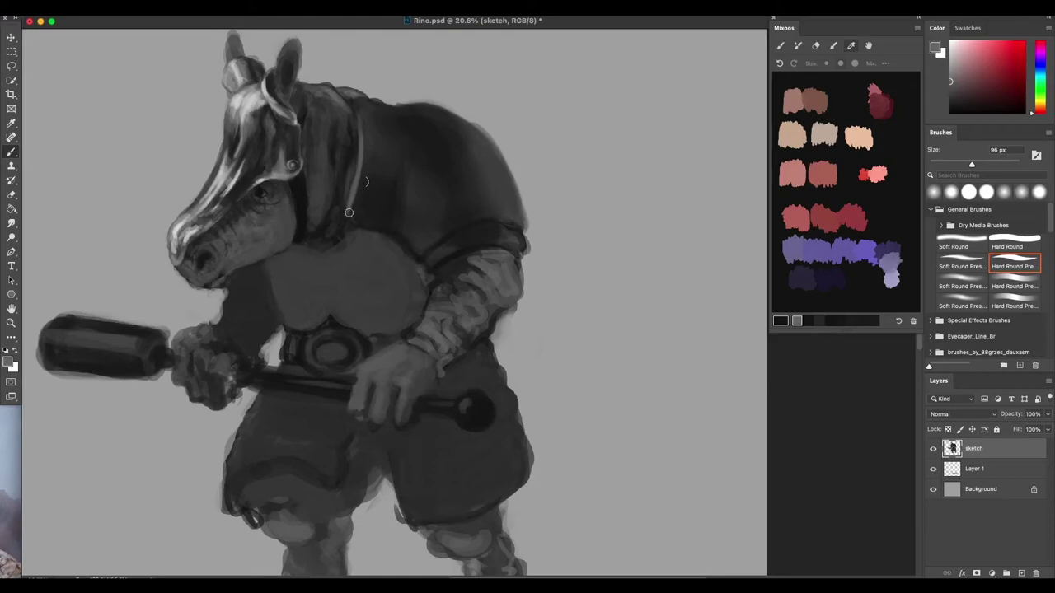
# Add a lighter patch to the front of the shoulder armour with a 236 px brush and darken around it, enlarging the brush to 452 px.
pyautogui.moveTo(391, 177); pyautogui.dragTo(385, 173)
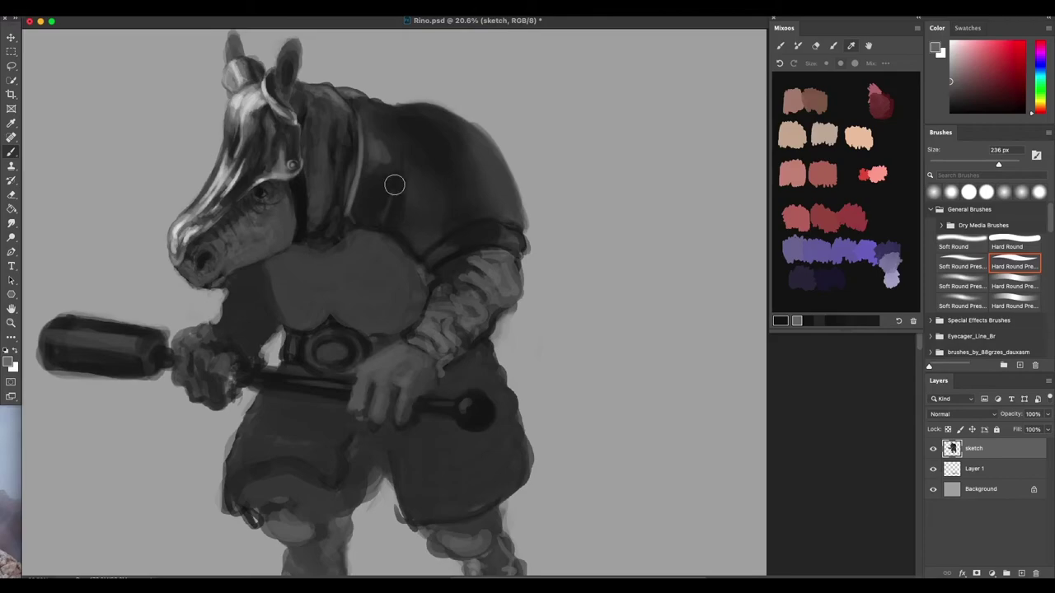
pyautogui.keyDown('alt'); pyautogui.click(428, 133); pyautogui.keyUp('alt')
pyautogui.keyDown('alt'); pyautogui.click(384, 202); pyautogui.keyUp('alt')
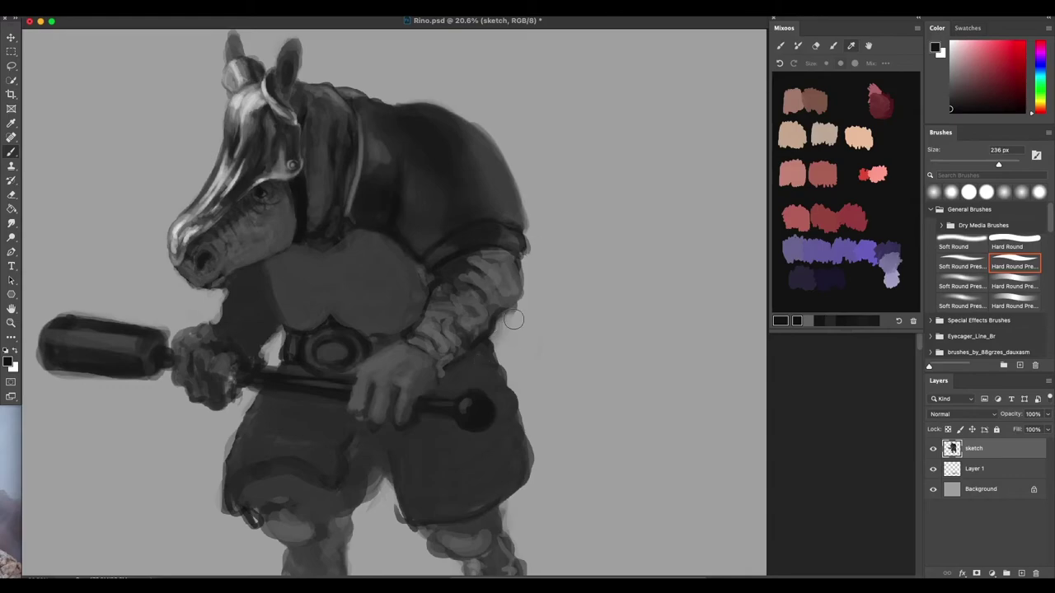
pyautogui.moveTo(414, 199)
pyautogui.mouseDown()
pyautogui.moveTo(431, 162)
pyautogui.moveTo(403, 212)
pyautogui.mouseUp()
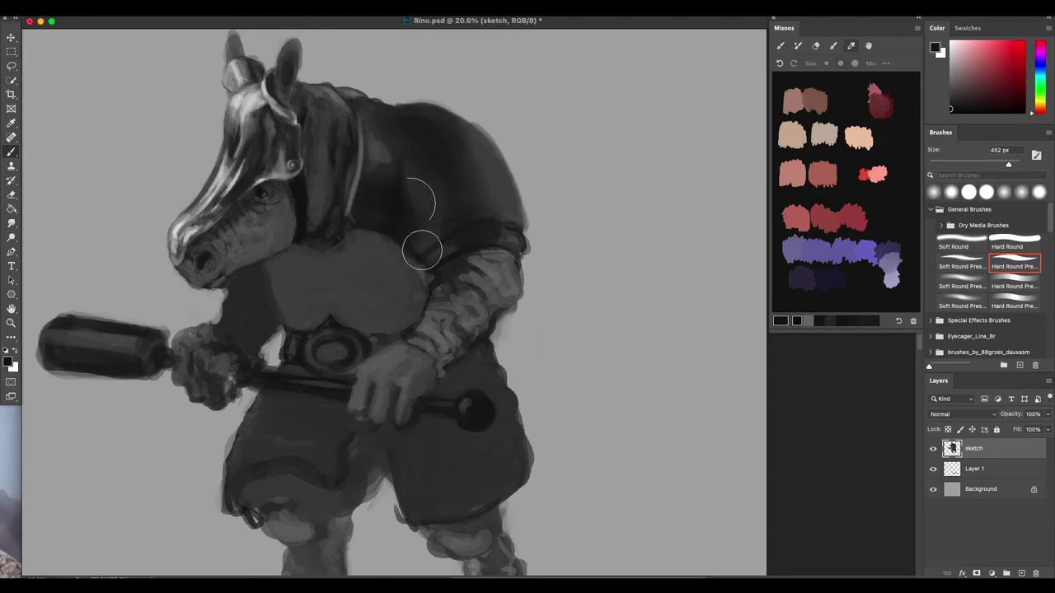
# Brighten the front reflection on the shoulder armour with sampled lighter greys and lighten its upper edge behind the mane with a 177 px brush.
pyautogui.press('super+minus')
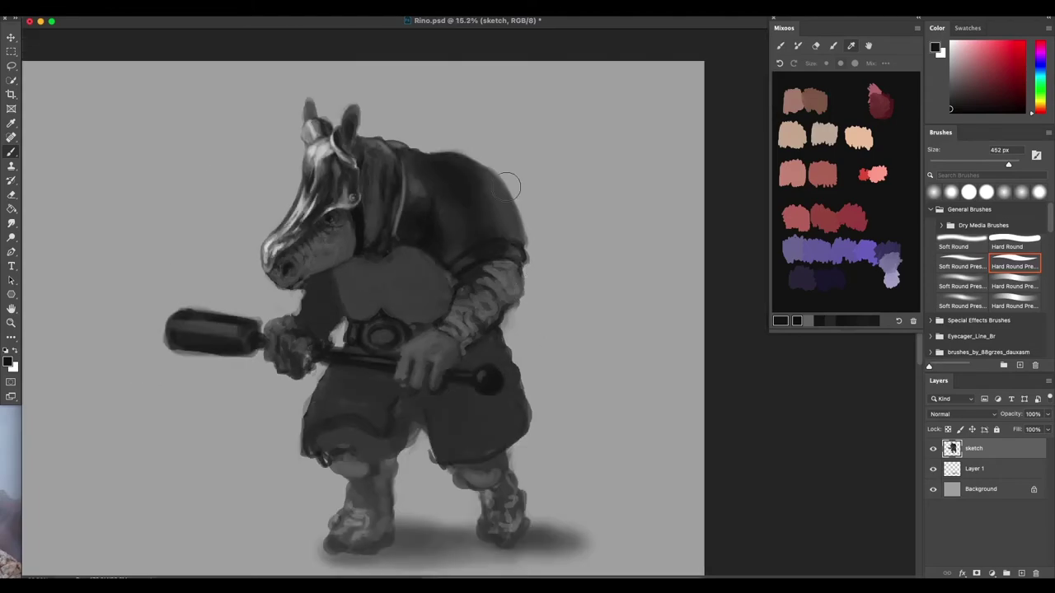
pyautogui.press('super+plus')
pyautogui.scroll(1, 425, 211)
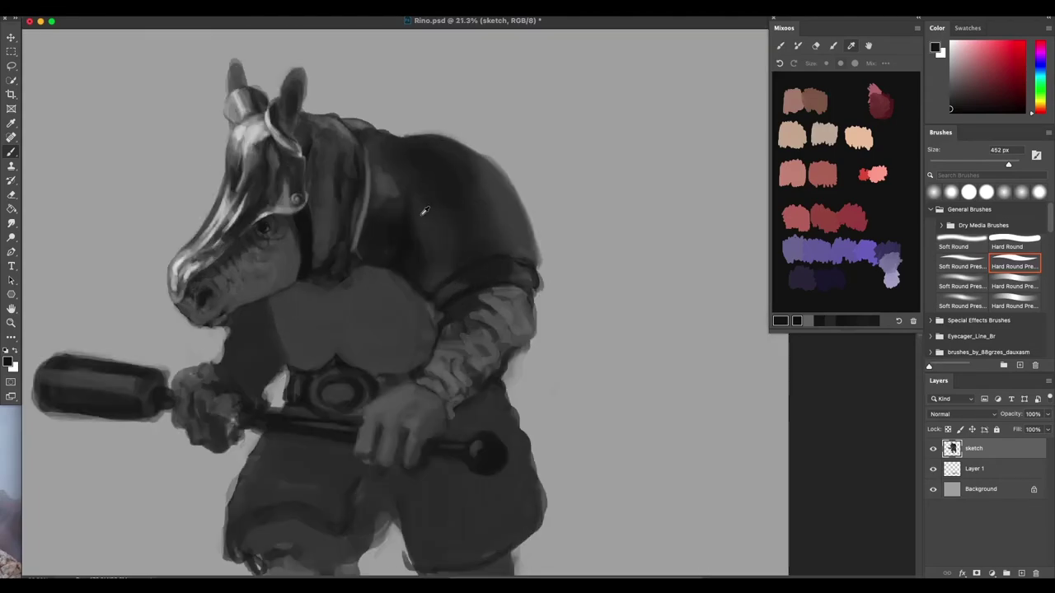
pyautogui.keyDown('alt'); pyautogui.click(391, 183); pyautogui.keyUp('alt')
pyautogui.moveTo(385, 186)
pyautogui.mouseDown()
pyautogui.moveTo(423, 226)
pyautogui.moveTo(412, 236)
pyautogui.moveTo(415, 206)
pyautogui.moveTo(413, 234)
pyautogui.moveTo(431, 223)
pyautogui.moveTo(437, 239)
pyautogui.moveTo(426, 217)
pyautogui.moveTo(442, 273)
pyautogui.mouseUp()
pyautogui.moveTo(360, 182); pyautogui.dragTo(363, 211)
pyautogui.keyDown('alt'); pyautogui.click(288, 201); pyautogui.keyUp('alt')
pyautogui.moveTo(445, 255)
pyautogui.mouseDown()
pyautogui.moveTo(427, 240)
pyautogui.moveTo(429, 221)
pyautogui.mouseUp()
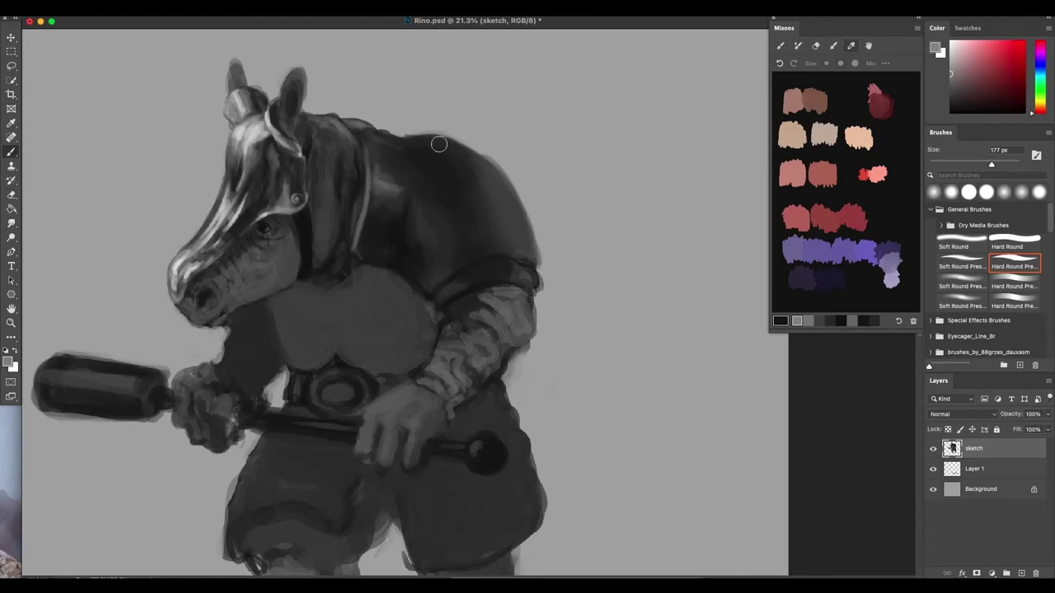
pyautogui.moveTo(382, 138); pyautogui.dragTo(408, 144)
# Paint a bright reflection in the middle of the shoulder armour with a 311 px brush and a highlight above its lower band.
pyautogui.moveTo(419, 214); pyautogui.dragTo(436, 260)
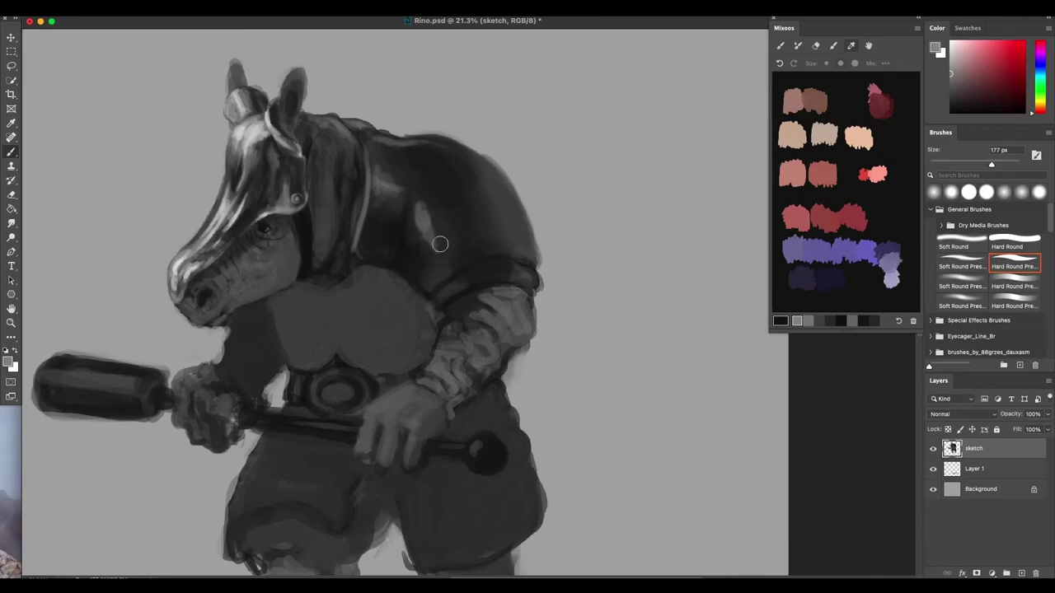
pyautogui.press('super+z')
pyautogui.moveTo(430, 222); pyautogui.dragTo(436, 221)
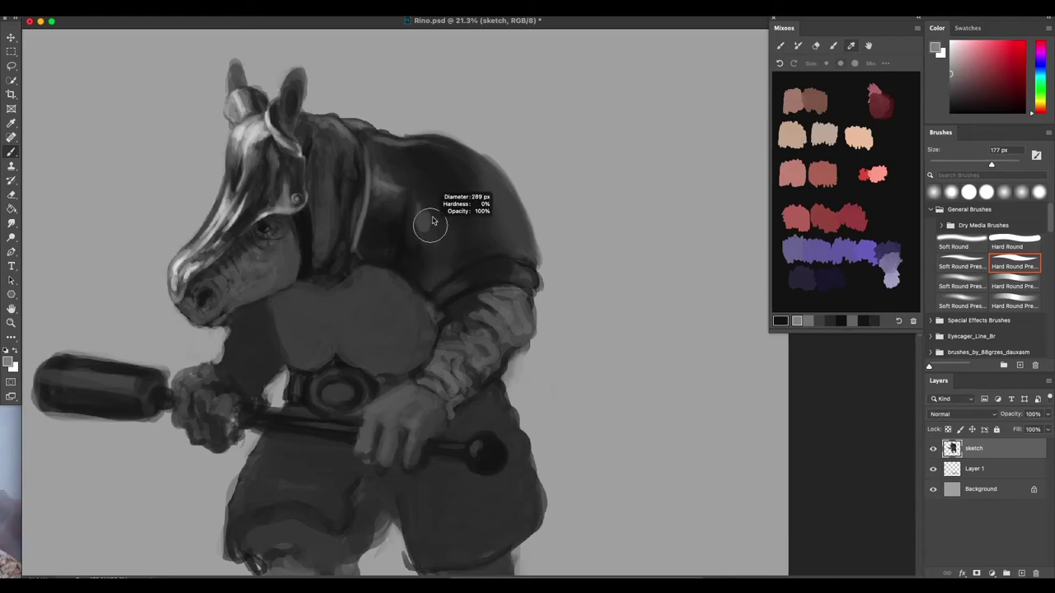
pyautogui.moveTo(432, 220); pyautogui.dragTo(428, 225)
pyautogui.click(429, 225)
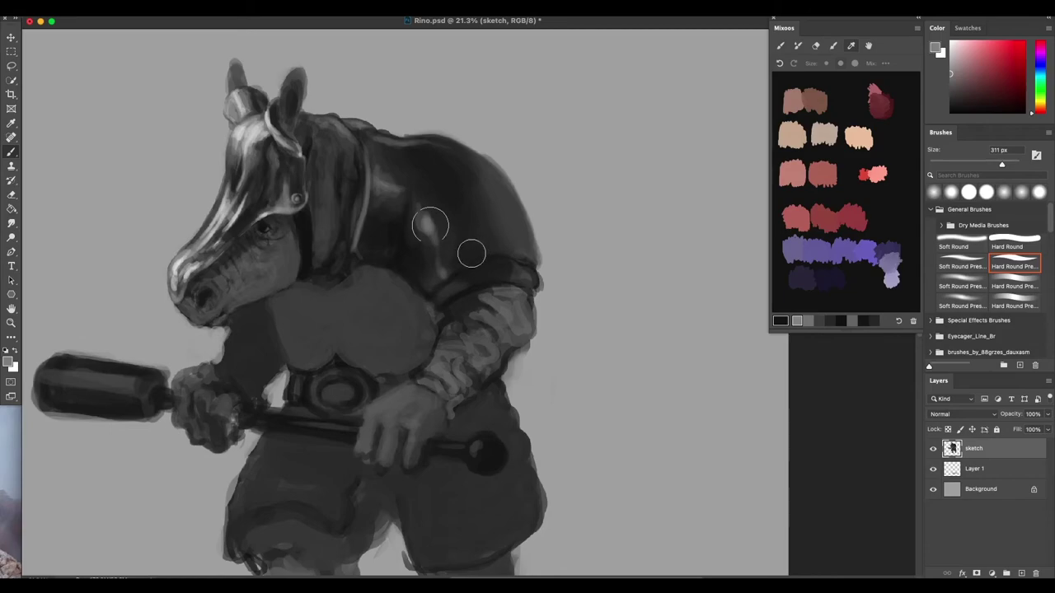
pyautogui.moveTo(451, 264); pyautogui.dragTo(489, 249)
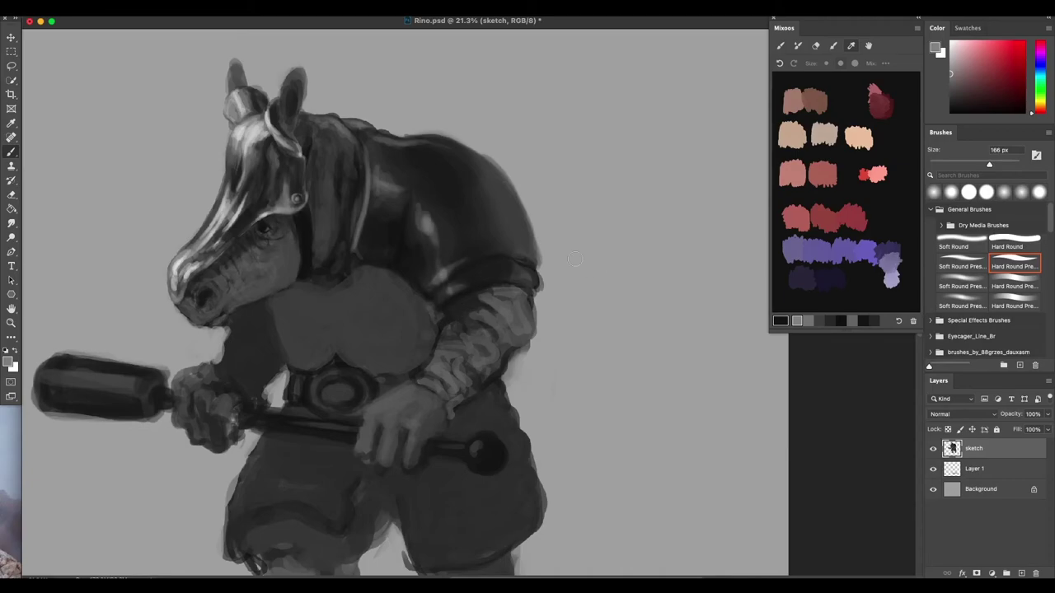
# Soften the middle reflection on the shoulder armour with a slightly darker sampled grey, enlarging the brush to 452 px.
pyautogui.scroll(-3, 607, 339)
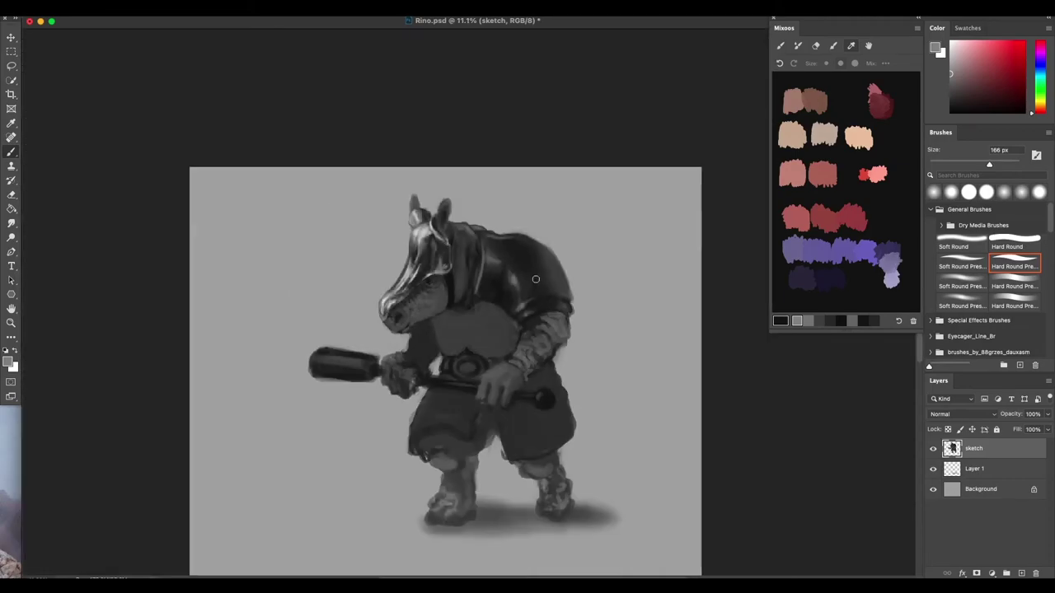
pyautogui.scroll(2, 536, 279)
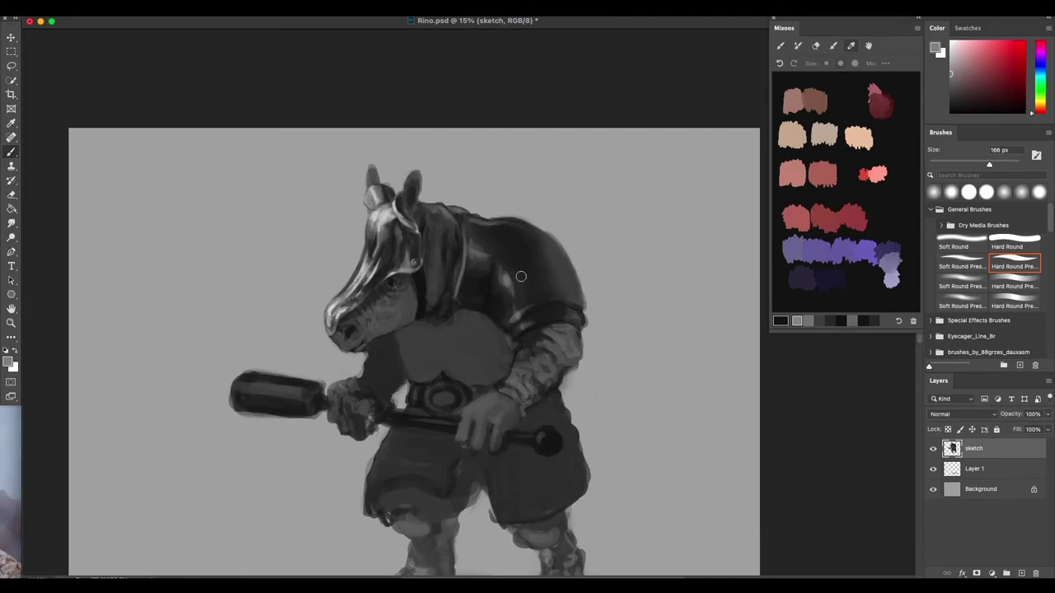
pyautogui.moveTo(514, 281); pyautogui.dragTo(528, 241)
pyautogui.moveTo(508, 286); pyautogui.dragTo(508, 284)
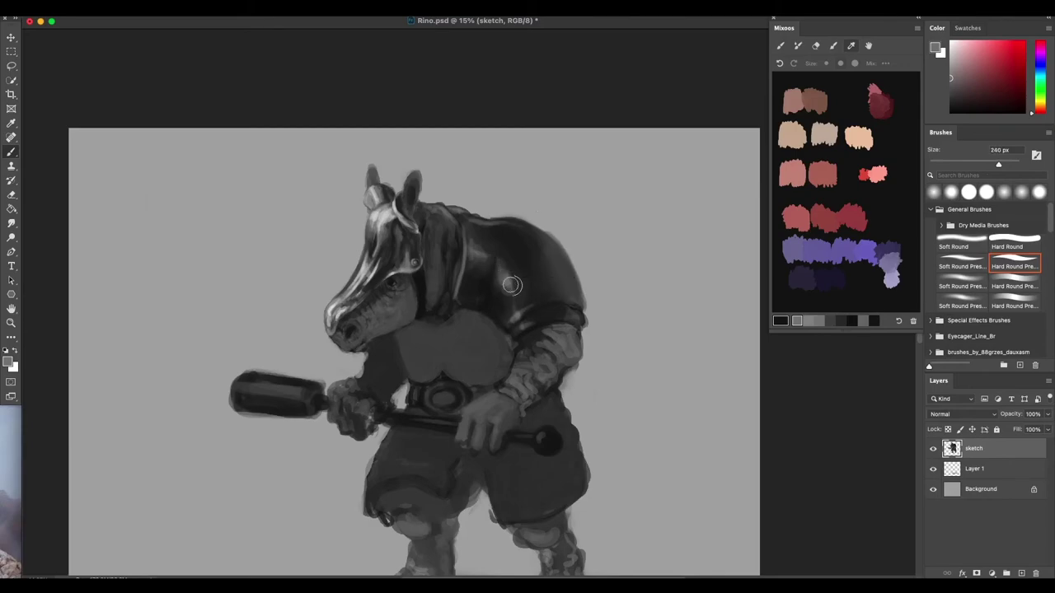
pyautogui.moveTo(514, 279)
pyautogui.mouseDown()
pyautogui.moveTo(531, 297)
pyautogui.moveTo(517, 274)
pyautogui.mouseUp()
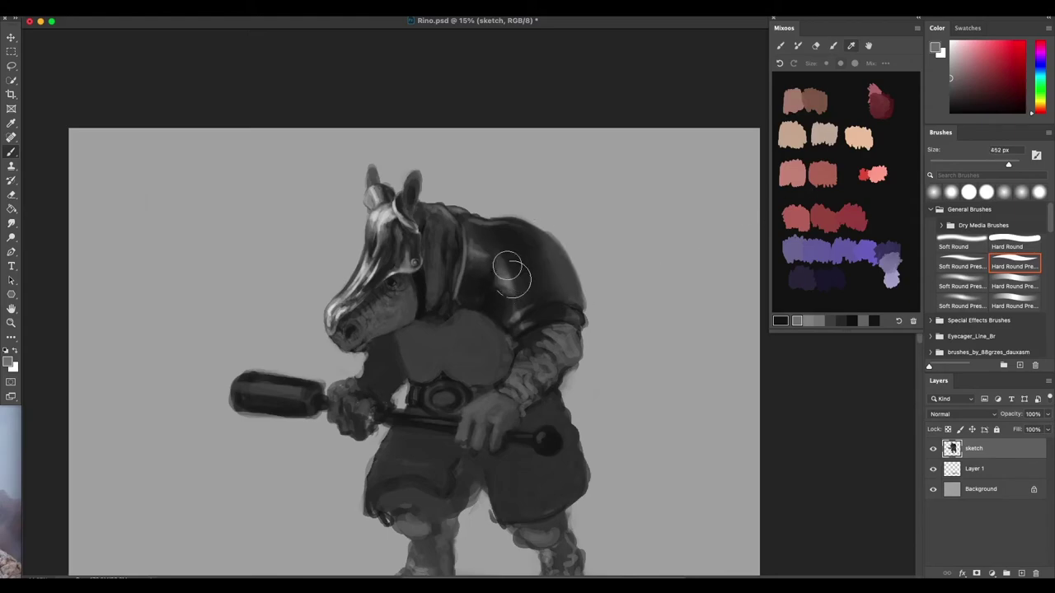
# Blend the middle reflection into the dark metal down to the lower band with the last-listed Soft Round Pressure brush at 610 px and sampled dark greys.
pyautogui.click(961, 303)
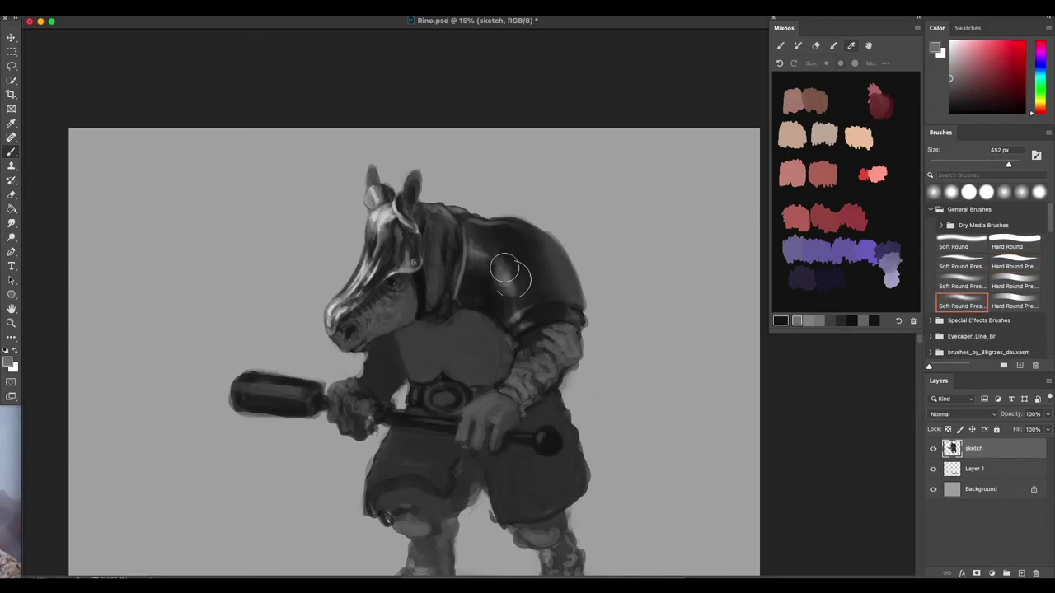
pyautogui.moveTo(506, 269); pyautogui.dragTo(500, 264)
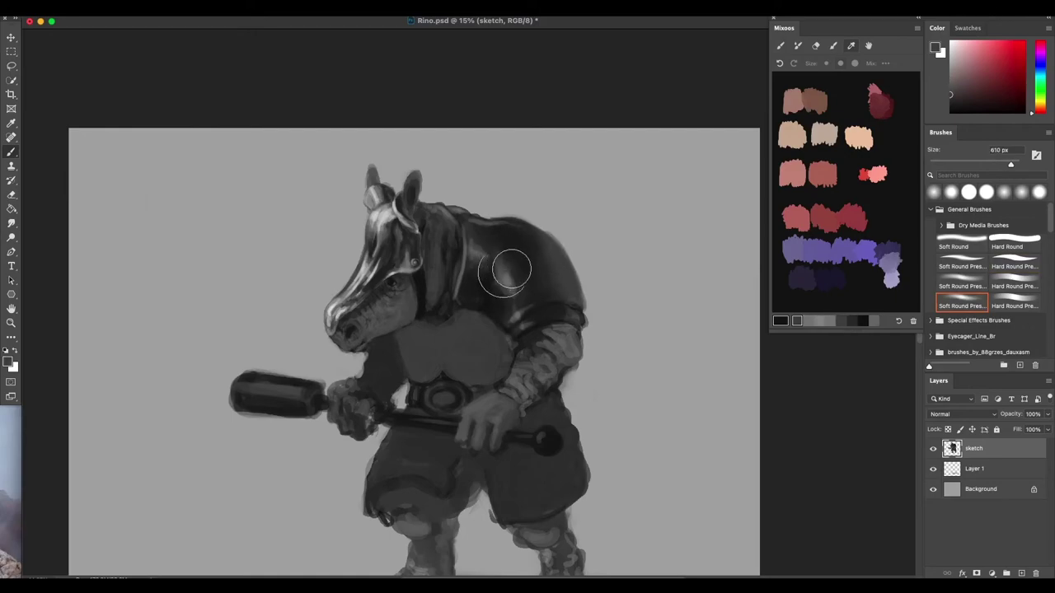
pyautogui.moveTo(505, 268); pyautogui.dragTo(508, 281)
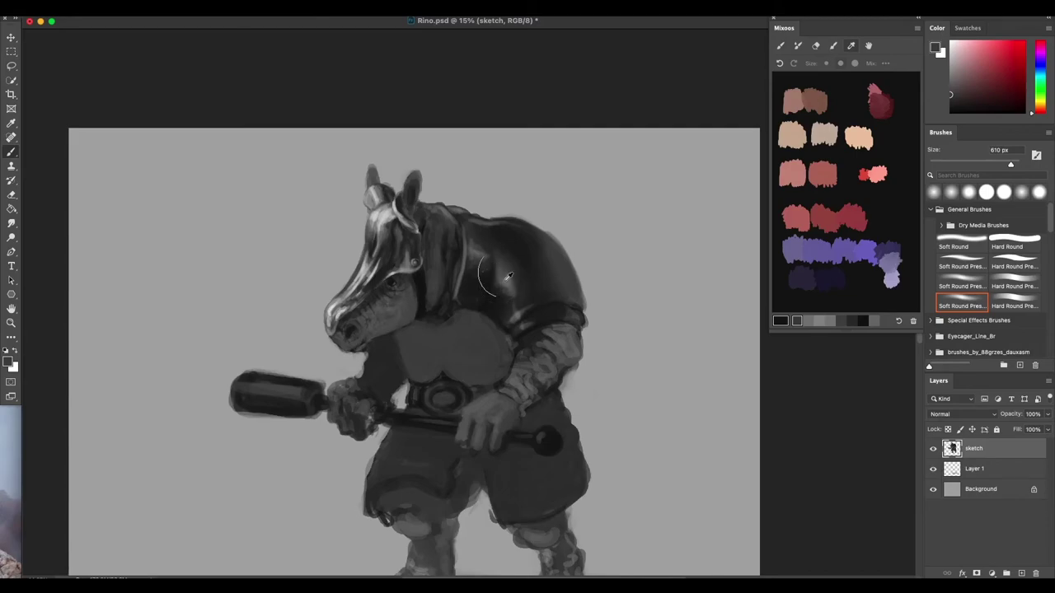
pyautogui.keyDown('alt'); pyautogui.click(499, 282); pyautogui.keyUp('alt')
pyautogui.moveTo(499, 280)
pyautogui.mouseDown()
pyautogui.moveTo(499, 289)
pyautogui.moveTo(495, 268)
pyautogui.moveTo(513, 317)
pyautogui.moveTo(521, 315)
pyautogui.mouseUp()
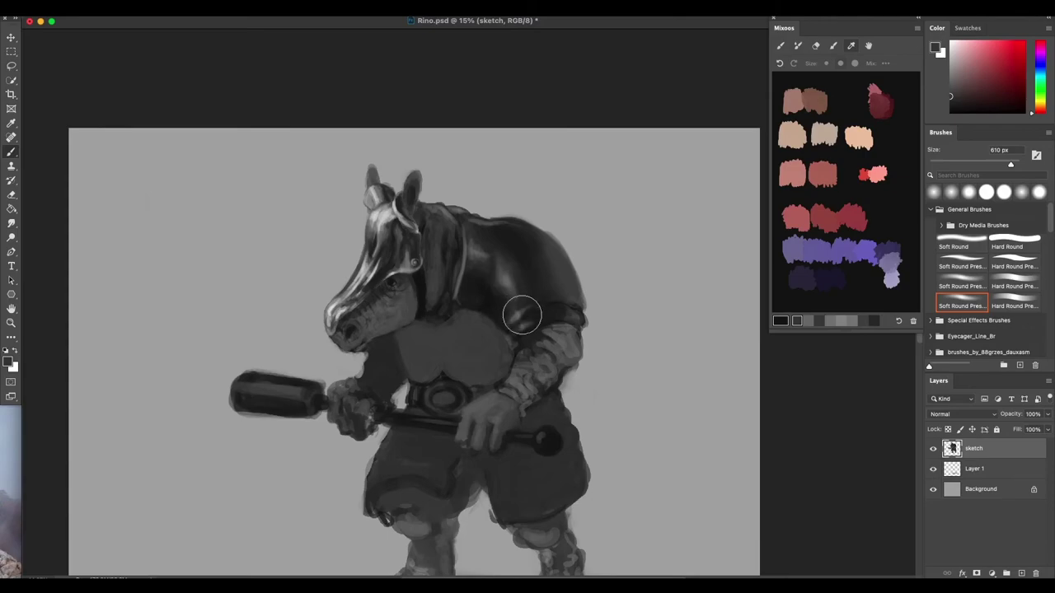
# Paint soft lighter grey reflections along the back edge and lower band of the shoulder armour, reducing the brush to 261 px and 157 px.
pyautogui.keyDown('alt'); pyautogui.click(473, 251); pyautogui.keyUp('alt')
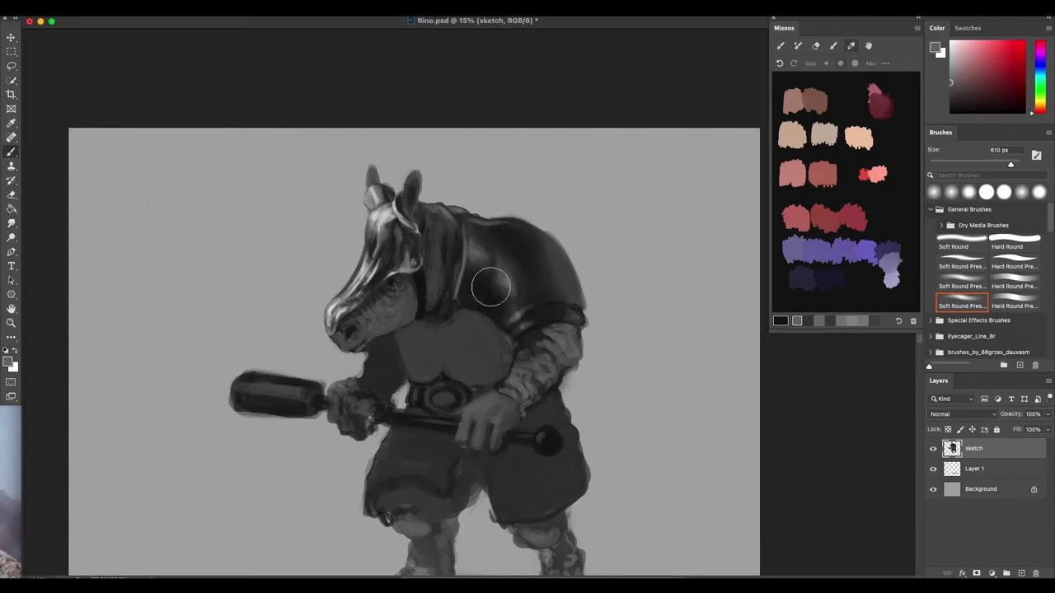
pyautogui.moveTo(560, 299)
pyautogui.mouseDown()
pyautogui.moveTo(556, 263)
pyautogui.moveTo(543, 263)
pyautogui.moveTo(553, 262)
pyautogui.moveTo(569, 295)
pyautogui.moveTo(566, 278)
pyautogui.moveTo(569, 299)
pyautogui.moveTo(565, 272)
pyautogui.mouseUp()
pyautogui.scroll(5, 572, 292)
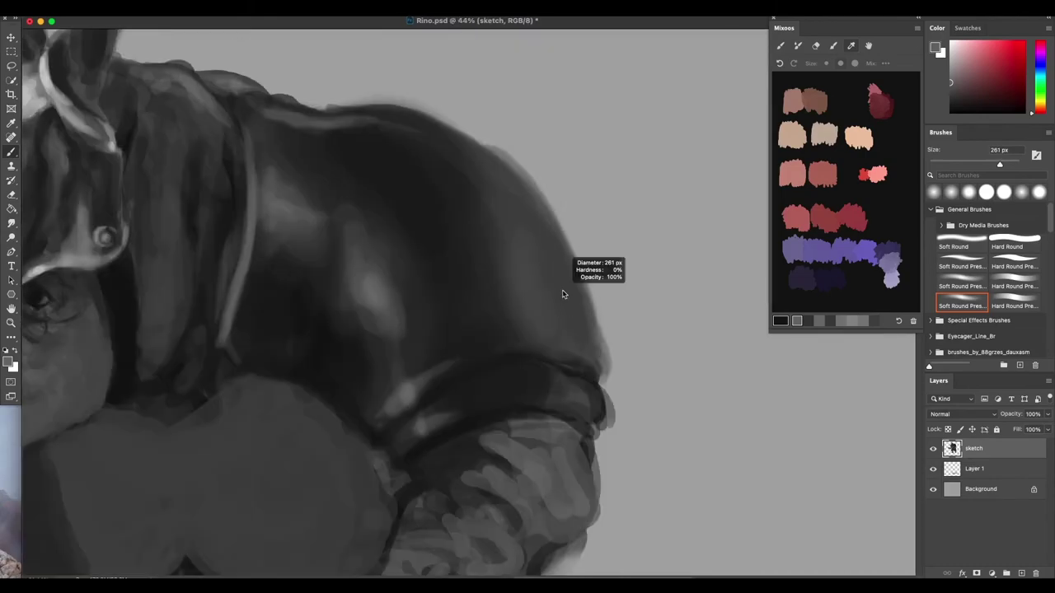
pyautogui.moveTo(563, 294); pyautogui.dragTo(571, 334)
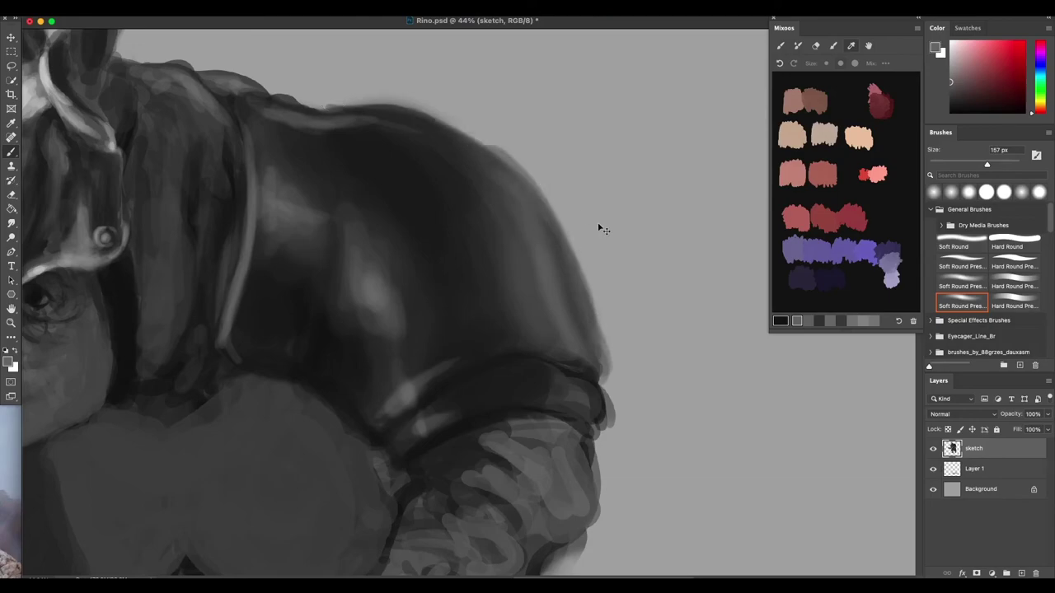
pyautogui.scroll(-4, 568, 341)
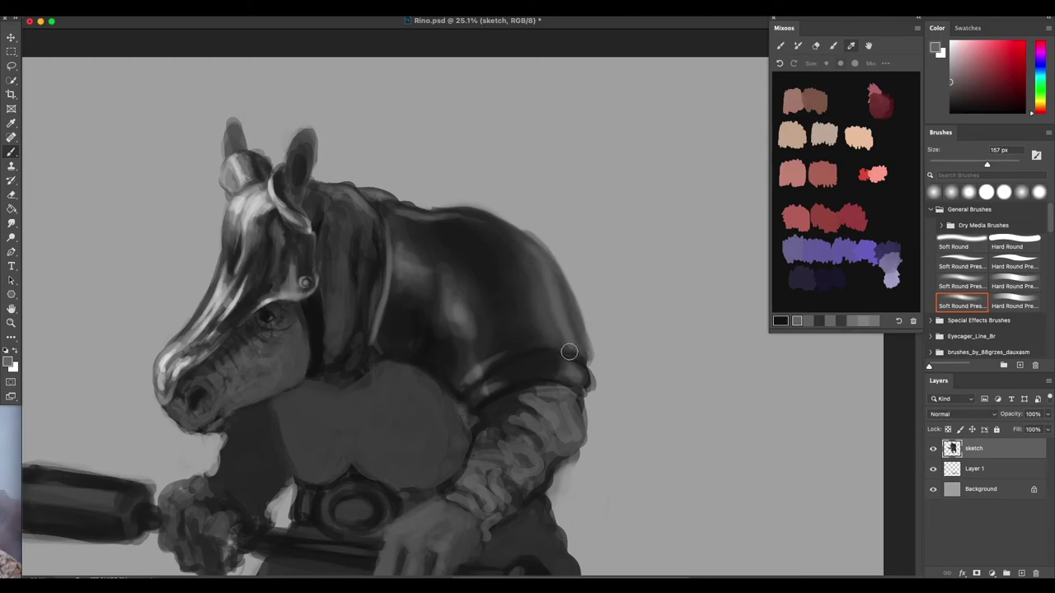
# Broaden the soft reflections across the shoulder armour and add one near its top, varying the brush between 217 px and 410 px.
pyautogui.moveTo(540, 317)
pyautogui.mouseDown()
pyautogui.moveTo(521, 290)
pyautogui.moveTo(525, 277)
pyautogui.moveTo(548, 270)
pyautogui.mouseUp()
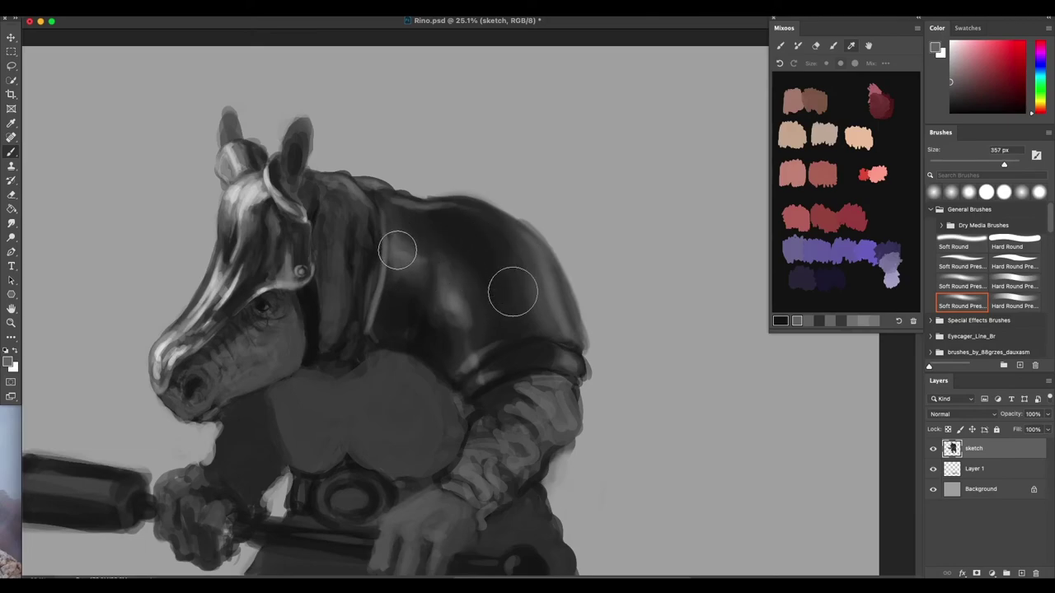
pyautogui.moveTo(397, 248); pyautogui.dragTo(398, 248)
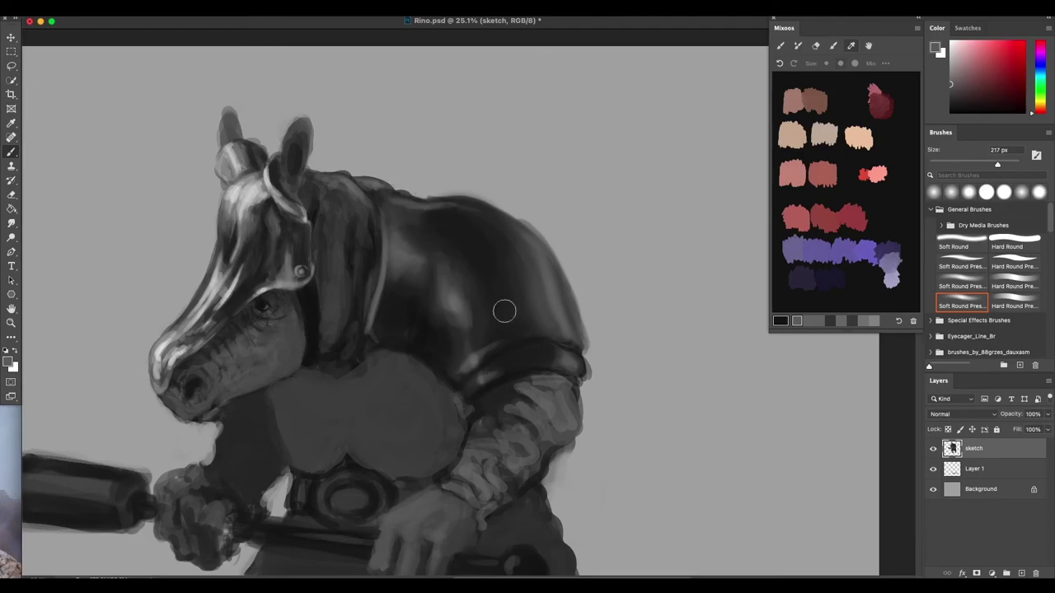
pyautogui.moveTo(537, 264); pyautogui.dragTo(524, 252)
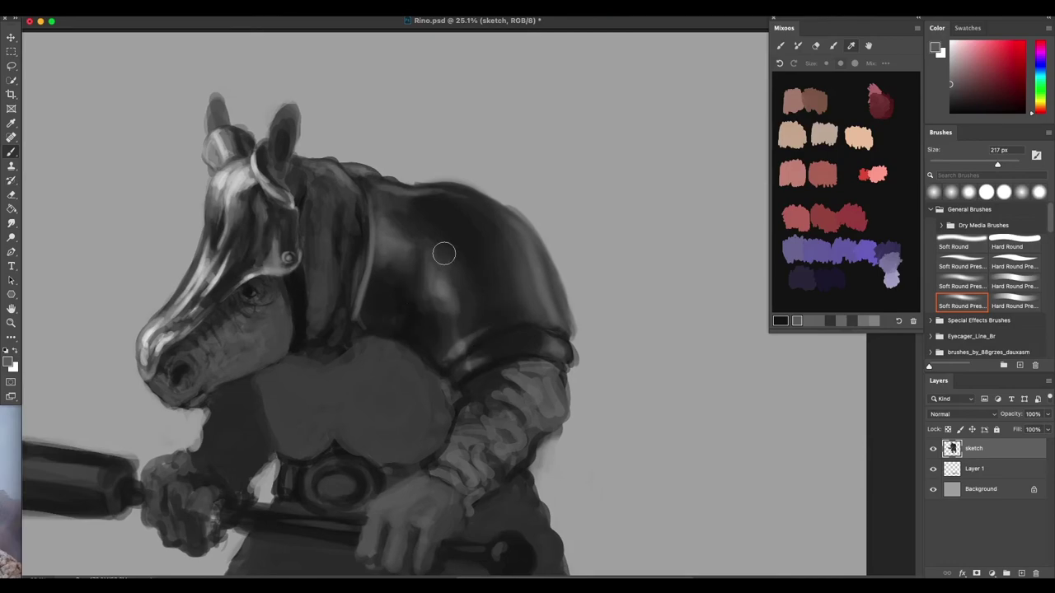
pyautogui.moveTo(395, 319)
pyautogui.mouseDown()
pyautogui.moveTo(467, 351)
pyautogui.moveTo(462, 333)
pyautogui.moveTo(454, 349)
pyautogui.moveTo(459, 342)
pyautogui.mouseUp()
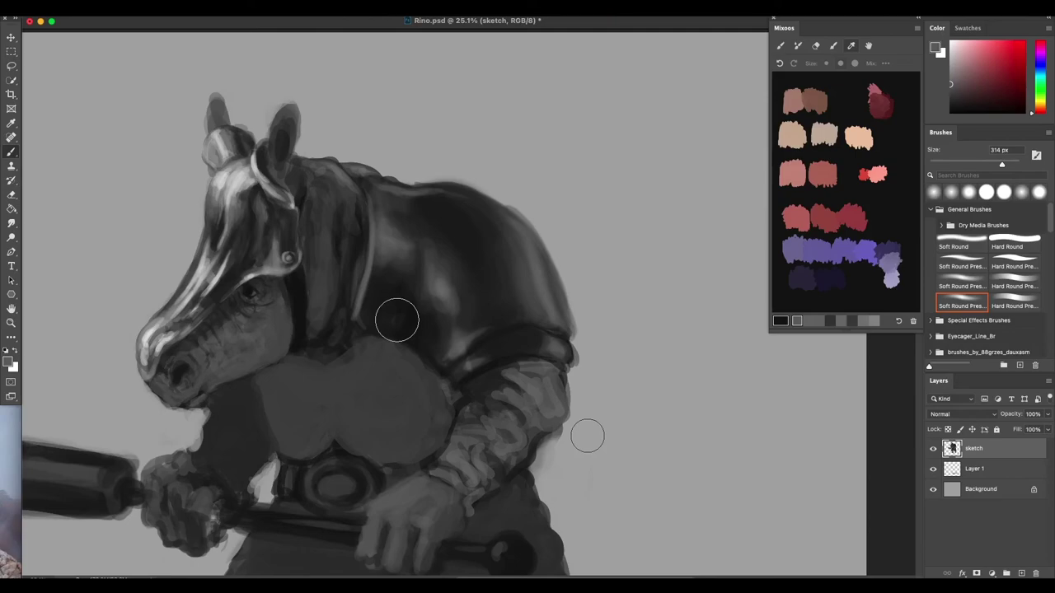
pyautogui.moveTo(490, 253)
pyautogui.mouseDown()
pyautogui.moveTo(476, 259)
pyautogui.moveTo(531, 203)
pyautogui.moveTo(504, 284)
pyautogui.moveTo(521, 284)
pyautogui.moveTo(519, 305)
pyautogui.moveTo(511, 272)
pyautogui.moveTo(517, 316)
pyautogui.mouseUp()
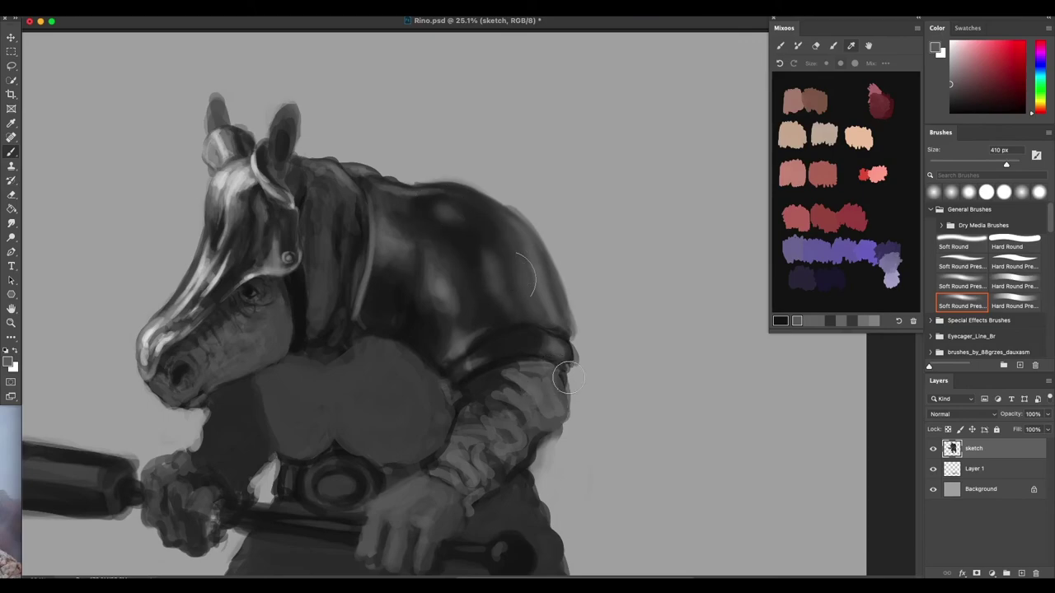
# Lighten the band at the bottom of the shoulder armour with soft 410 px strokes.
pyautogui.scroll(-3, 569, 379)
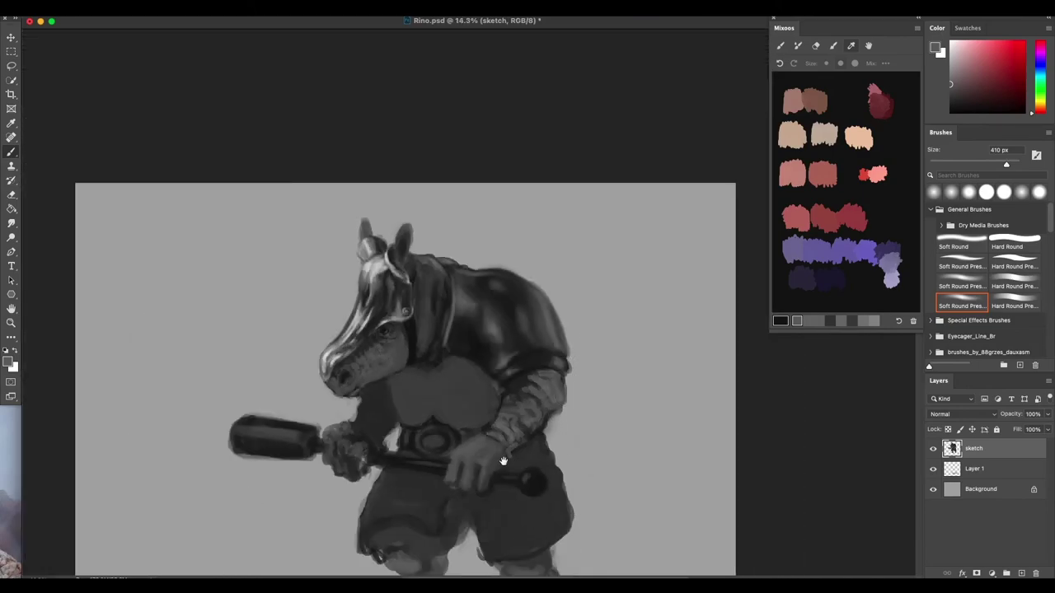
pyautogui.scroll(2, 507, 467)
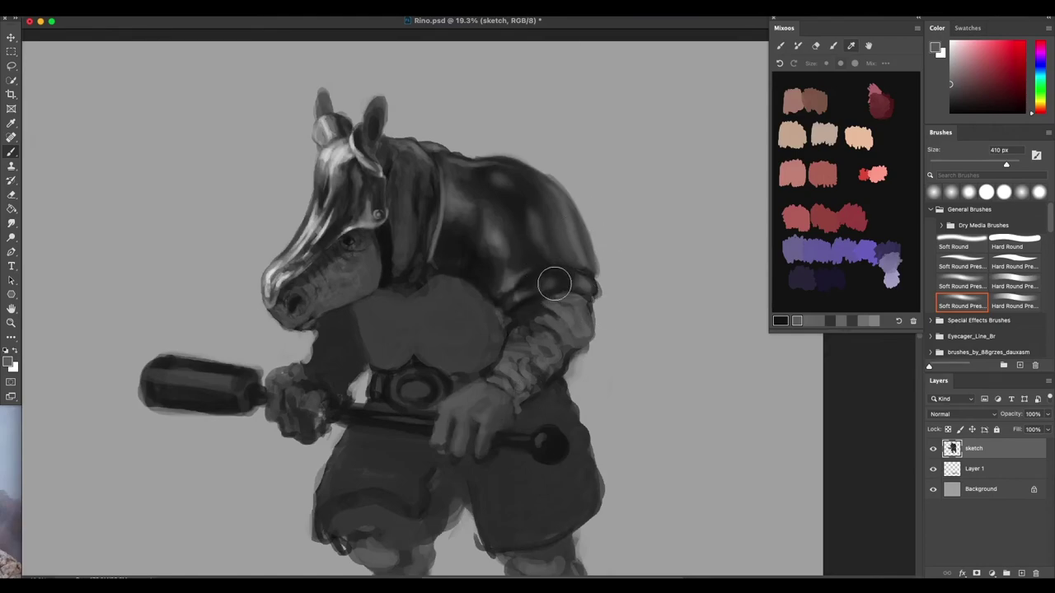
pyautogui.moveTo(552, 285); pyautogui.dragTo(595, 288)
# Switch to a light grey and the Hard Round Pressure brush at 195 px.
pyautogui.moveTo(535, 228)
pyautogui.keyDown('ctrl'); pyautogui.keyDown('alt'); pyautogui.mouseDown()
pyautogui.moveTo(526, 231)
pyautogui.moveTo(532, 216)
pyautogui.moveTo(559, 210)
pyautogui.mouseUp(); pyautogui.keyUp('alt'); pyautogui.keyUp('ctrl')
pyautogui.press('x')
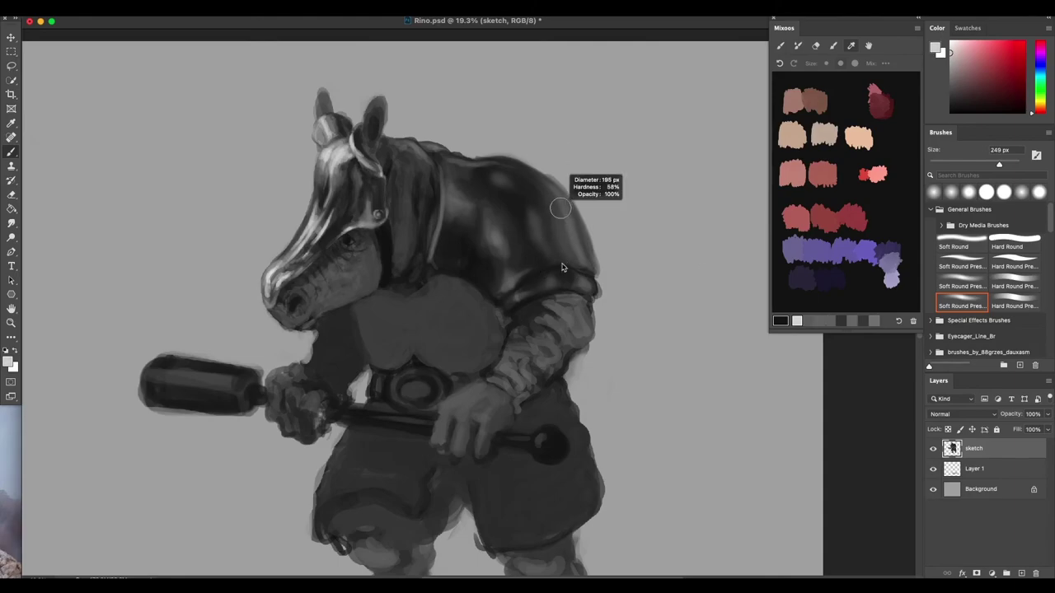
pyautogui.click(1007, 267)
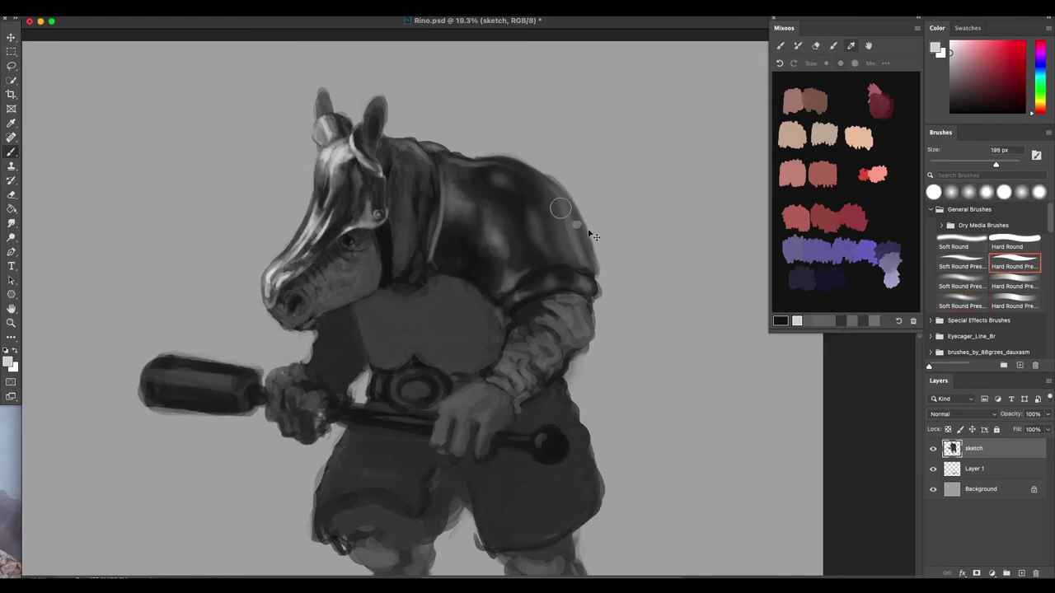
pyautogui.moveTo(588, 222)
pyautogui.mouseDown()
pyautogui.moveTo(588, 260)
pyautogui.moveTo(582, 230)
pyautogui.moveTo(594, 249)
pyautogui.mouseUp()
pyautogui.scroll(3, 592, 249)
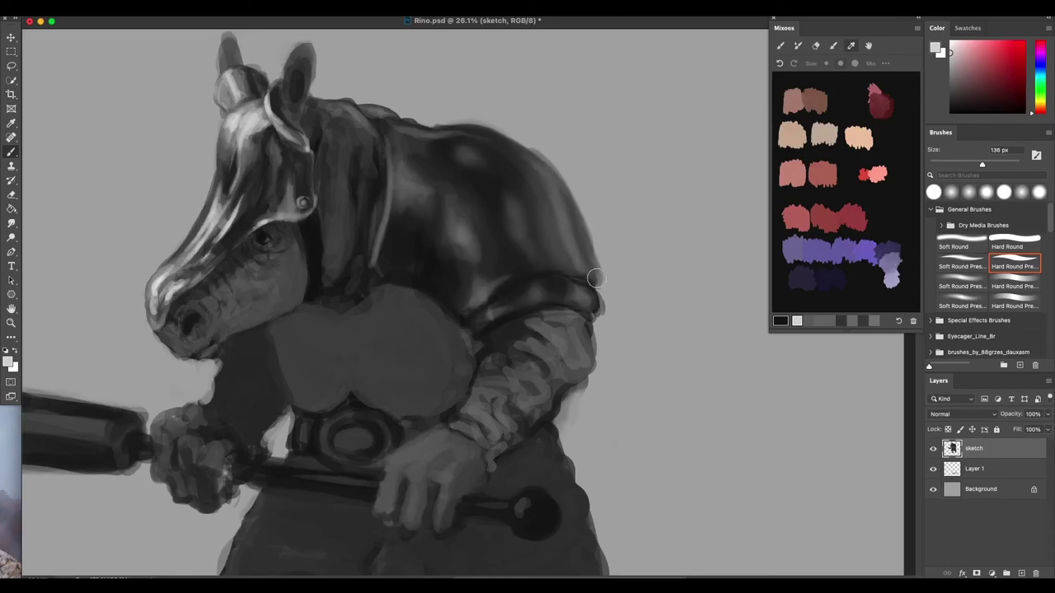
pyautogui.moveTo(596, 278); pyautogui.dragTo(571, 206)
pyautogui.press('super+z')
pyautogui.press('super+z')
pyautogui.press('super+z')
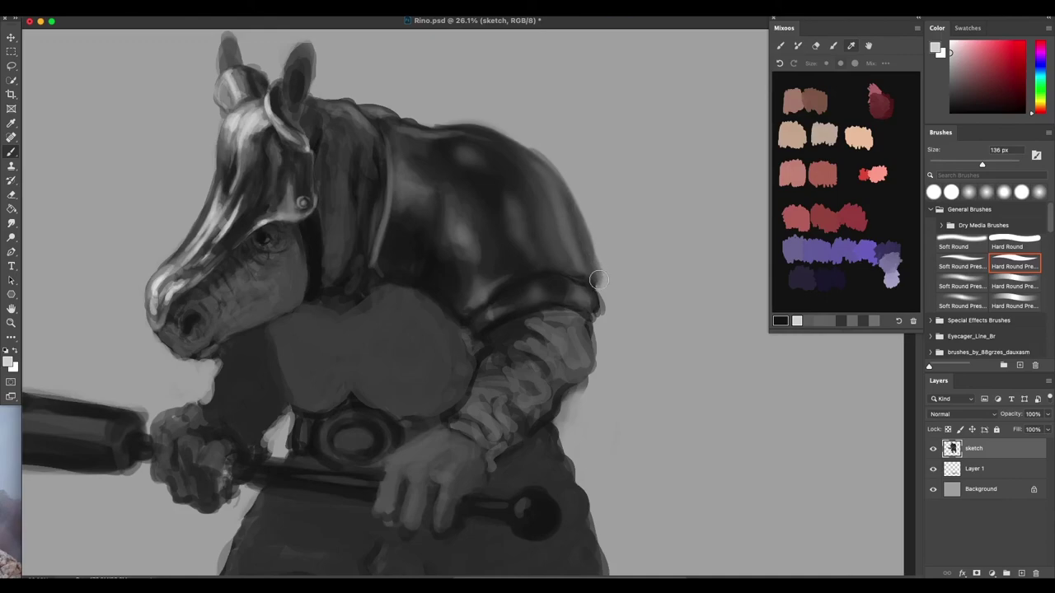
# Paint a thin light grey rim highlight down the back edge of the shoulder armour with the 136 px brush.
pyautogui.moveTo(591, 257)
pyautogui.mouseDown()
pyautogui.moveTo(552, 174)
pyautogui.moveTo(480, 129)
pyautogui.mouseUp()
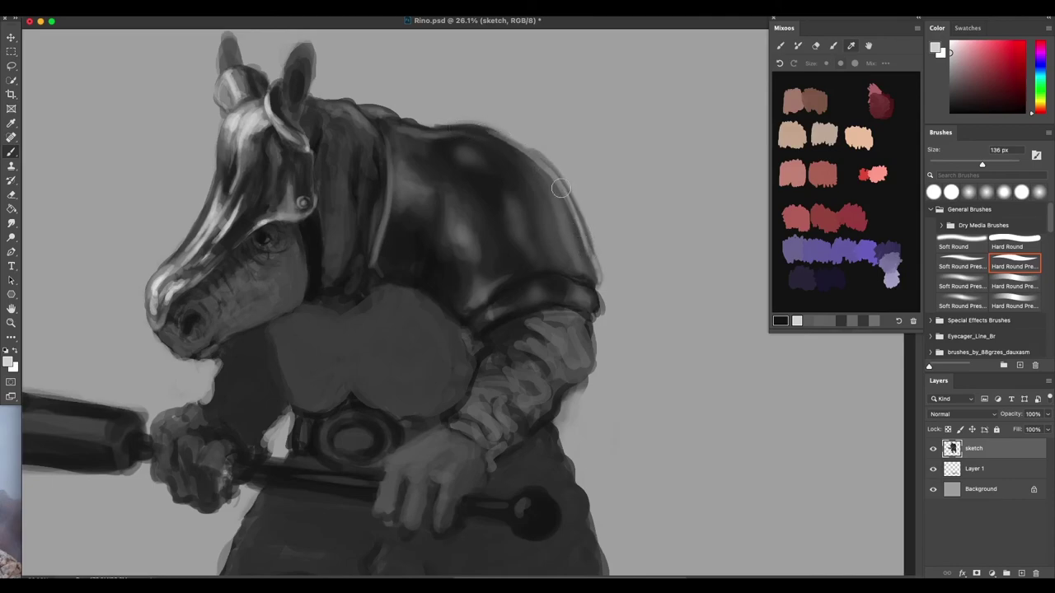
pyautogui.moveTo(557, 181); pyautogui.dragTo(590, 265)
pyautogui.moveTo(580, 228); pyautogui.dragTo(595, 278)
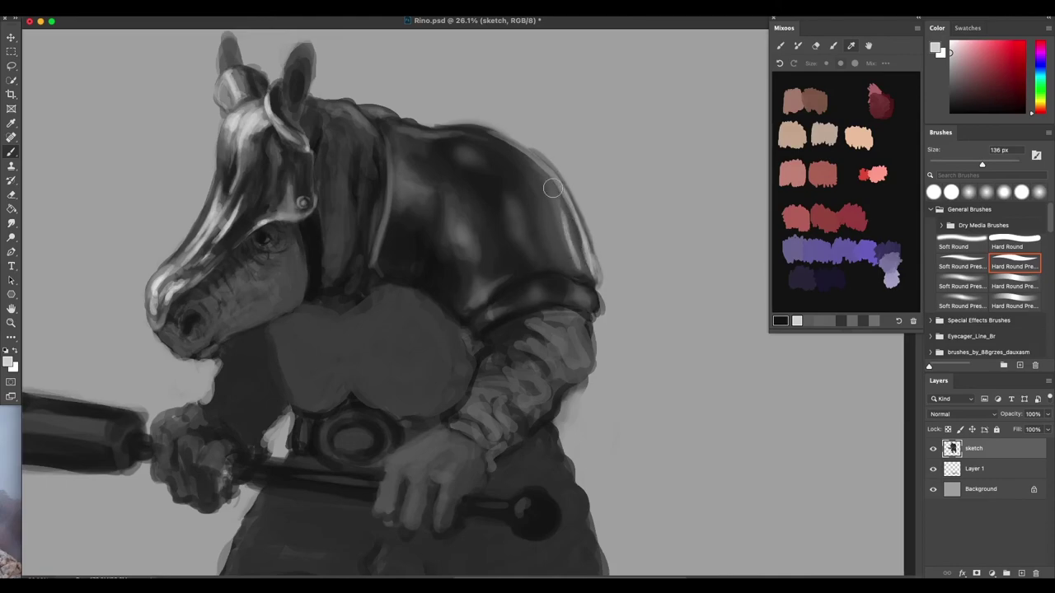
# Paint light grey highlights along the back edge and middle of the shoulder armour, blending the middle one with sampled greys at 136 px.
pyautogui.moveTo(554, 188); pyautogui.dragTo(580, 266)
pyautogui.moveTo(452, 217); pyautogui.dragTo(466, 258)
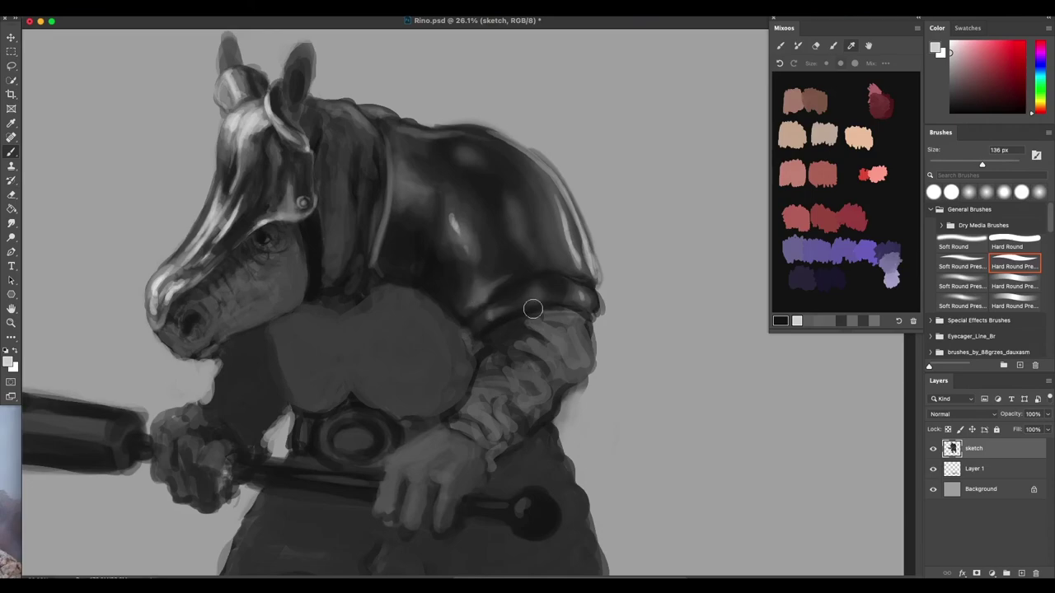
pyautogui.keyDown('alt'); pyautogui.click(460, 221); pyautogui.keyUp('alt')
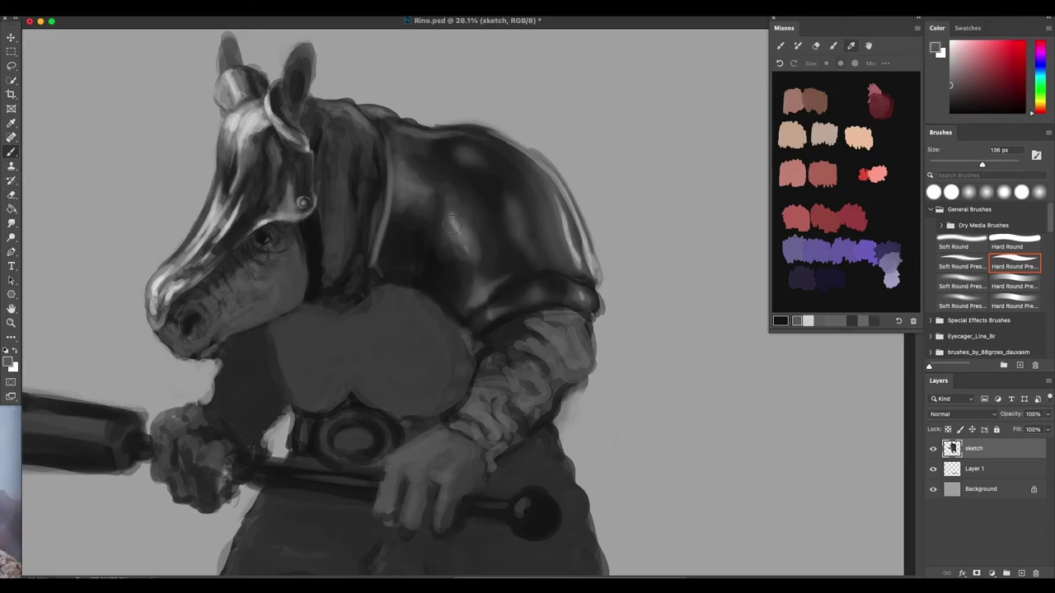
pyautogui.keyDown('alt'); pyautogui.click(461, 221); pyautogui.keyUp('alt')
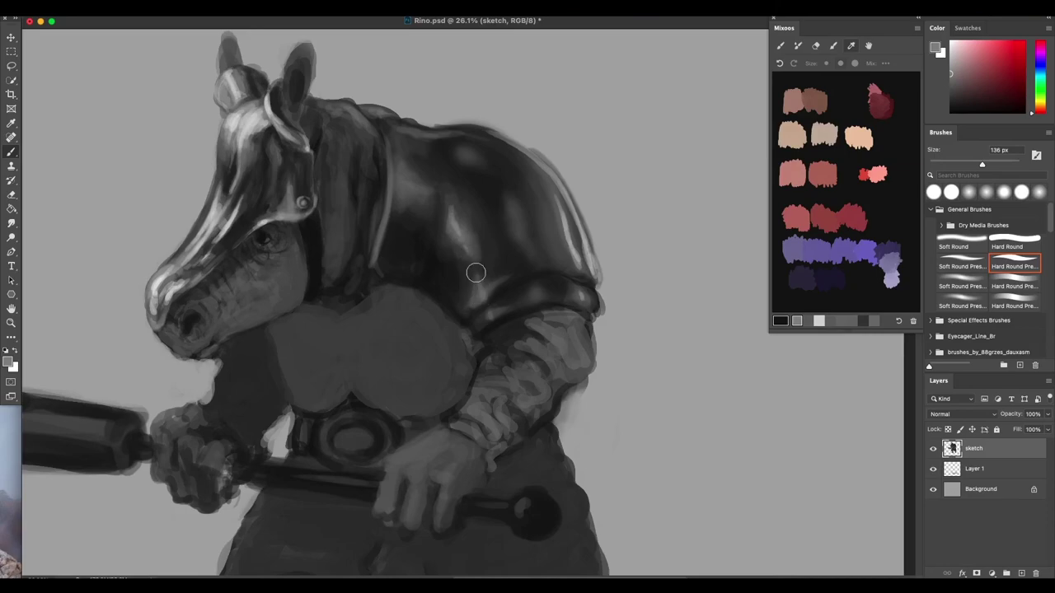
pyautogui.moveTo(473, 294)
pyautogui.mouseDown()
pyautogui.moveTo(500, 280)
pyautogui.moveTo(505, 246)
pyautogui.moveTo(504, 260)
pyautogui.moveTo(497, 251)
pyautogui.mouseUp()
# Refine the reflection in the lower middle of the shoulder armour with sampled dark and mid greys, using the 226 px brush.
pyautogui.keyDown('alt'); pyautogui.click(508, 218); pyautogui.keyUp('alt')
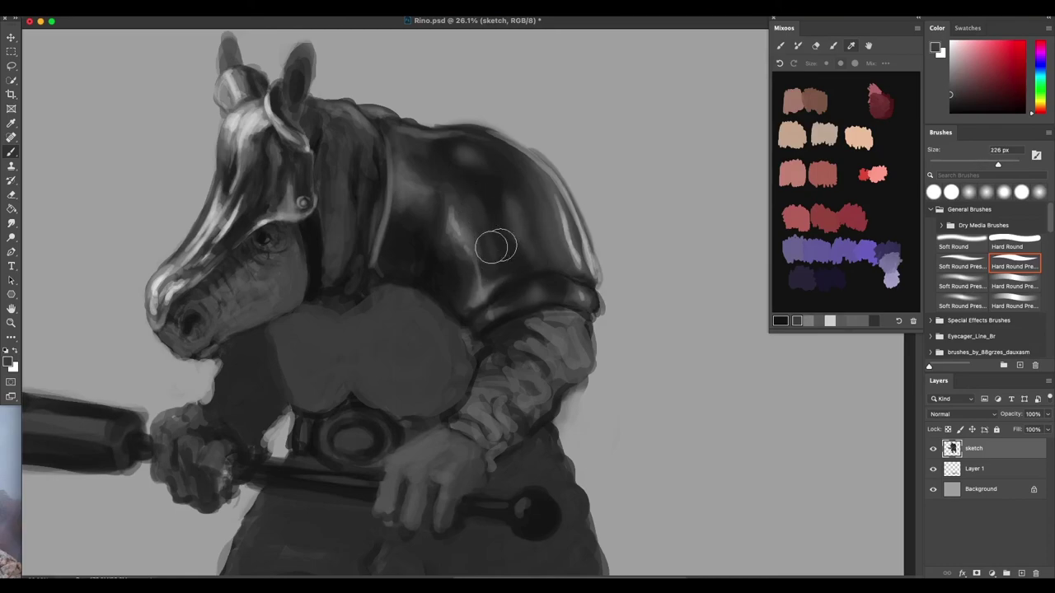
pyautogui.keyDown('alt'); pyautogui.click(488, 288); pyautogui.keyUp('alt')
pyautogui.keyDown('alt'); pyautogui.click(494, 285); pyautogui.keyUp('alt')
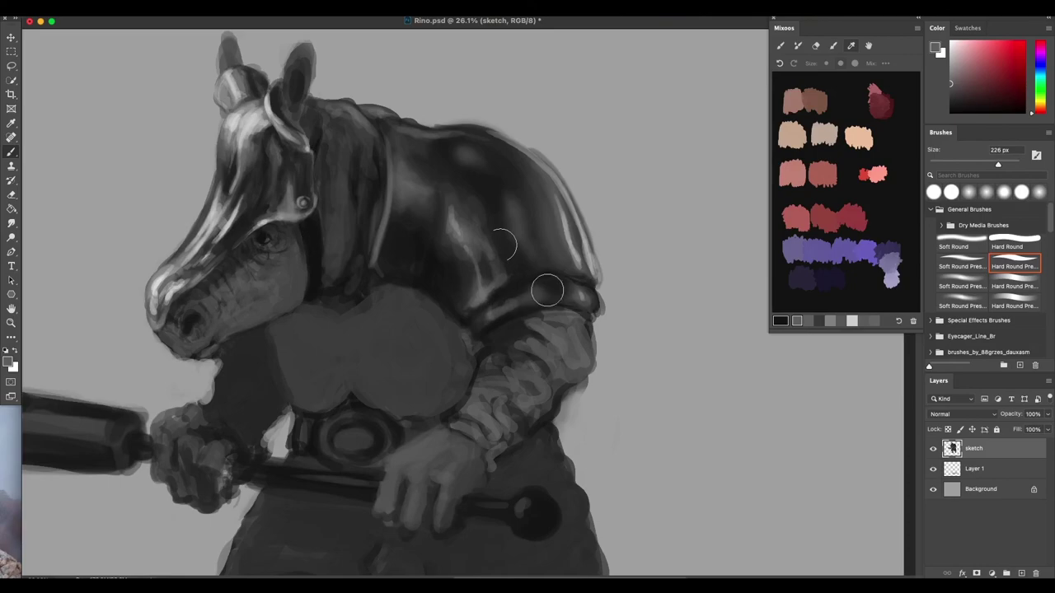
# Paint a thin mid-grey reflection near the top of the shoulder armour and reduce the brush to 157 px.
pyautogui.scroll(-2, 590, 311)
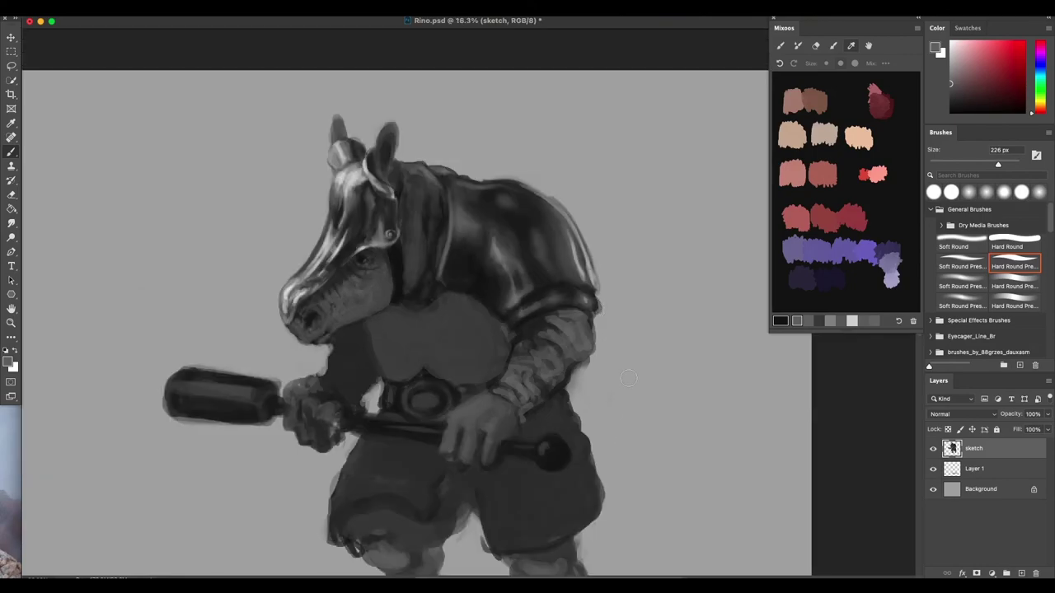
pyautogui.scroll(-2, 628, 378)
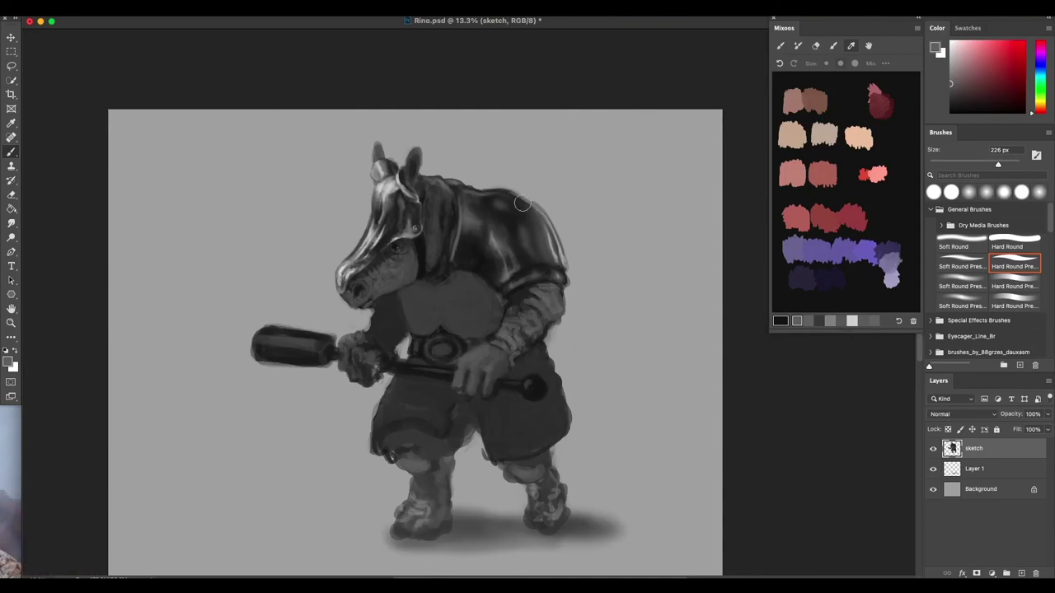
pyautogui.scroll(4, 506, 198)
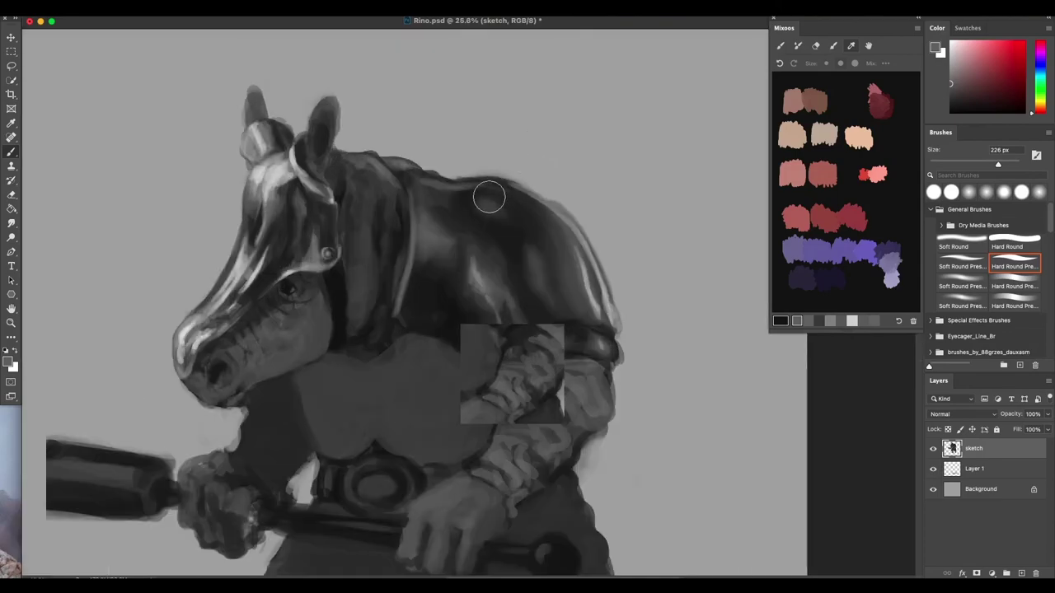
pyautogui.moveTo(488, 205); pyautogui.dragTo(487, 205)
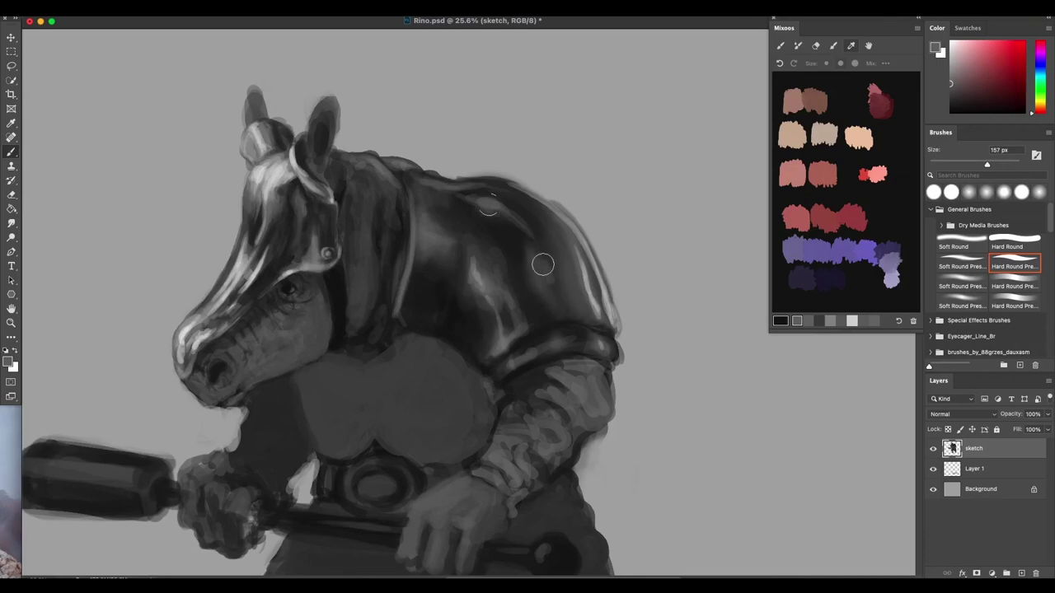
# Sample the light grey from the rim highlight and brighten the rear reflection on the shoulder armour with the 157 px brush.
pyautogui.keyDown('alt'); pyautogui.click(590, 272); pyautogui.keyUp('alt')
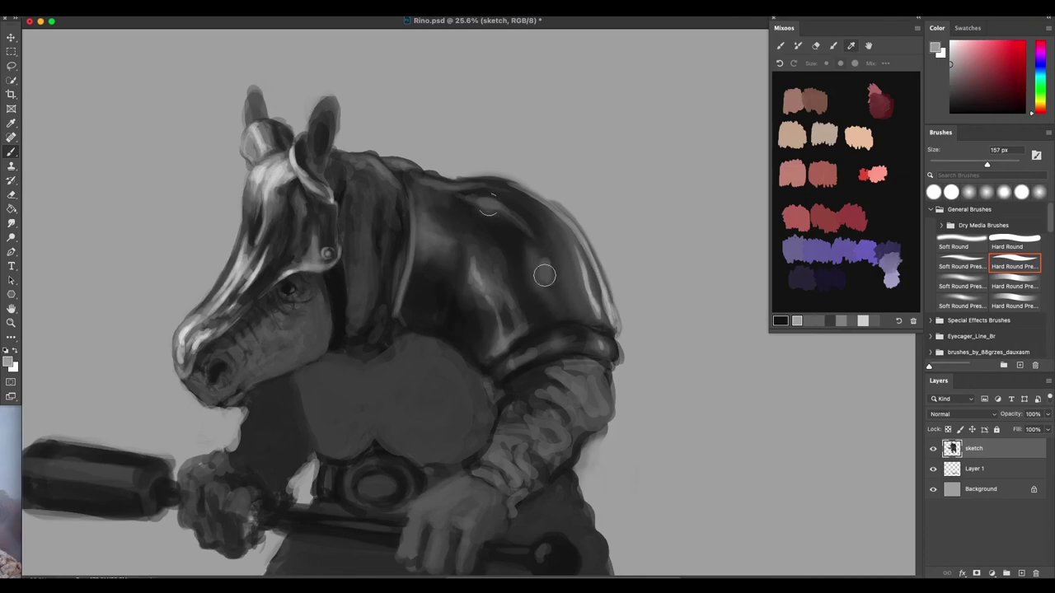
pyautogui.moveTo(545, 275)
pyautogui.mouseDown()
pyautogui.moveTo(536, 245)
pyautogui.moveTo(547, 272)
pyautogui.mouseUp()
pyautogui.scroll(-2, 646, 317)
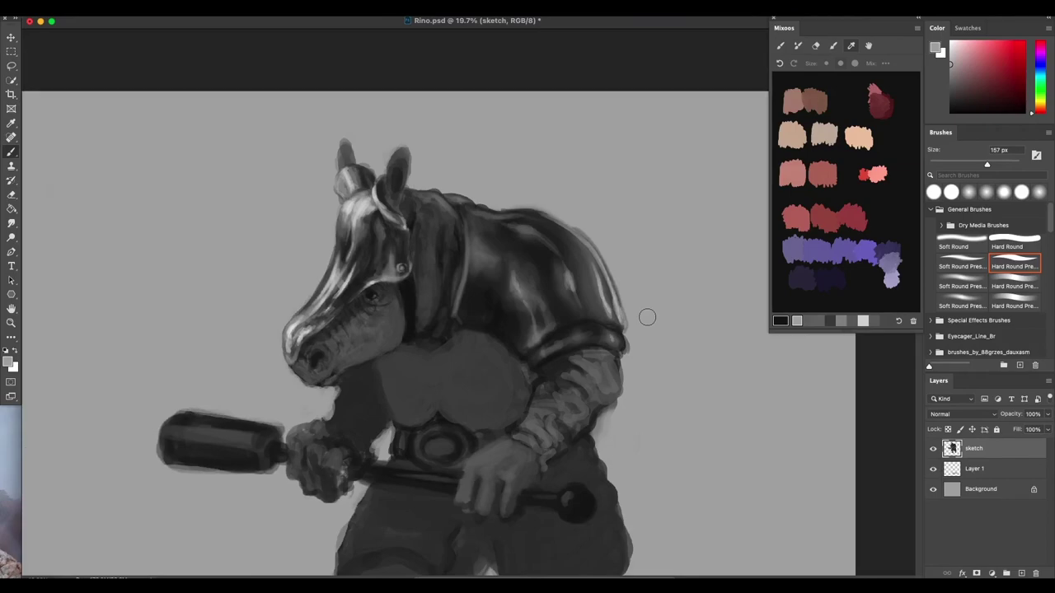